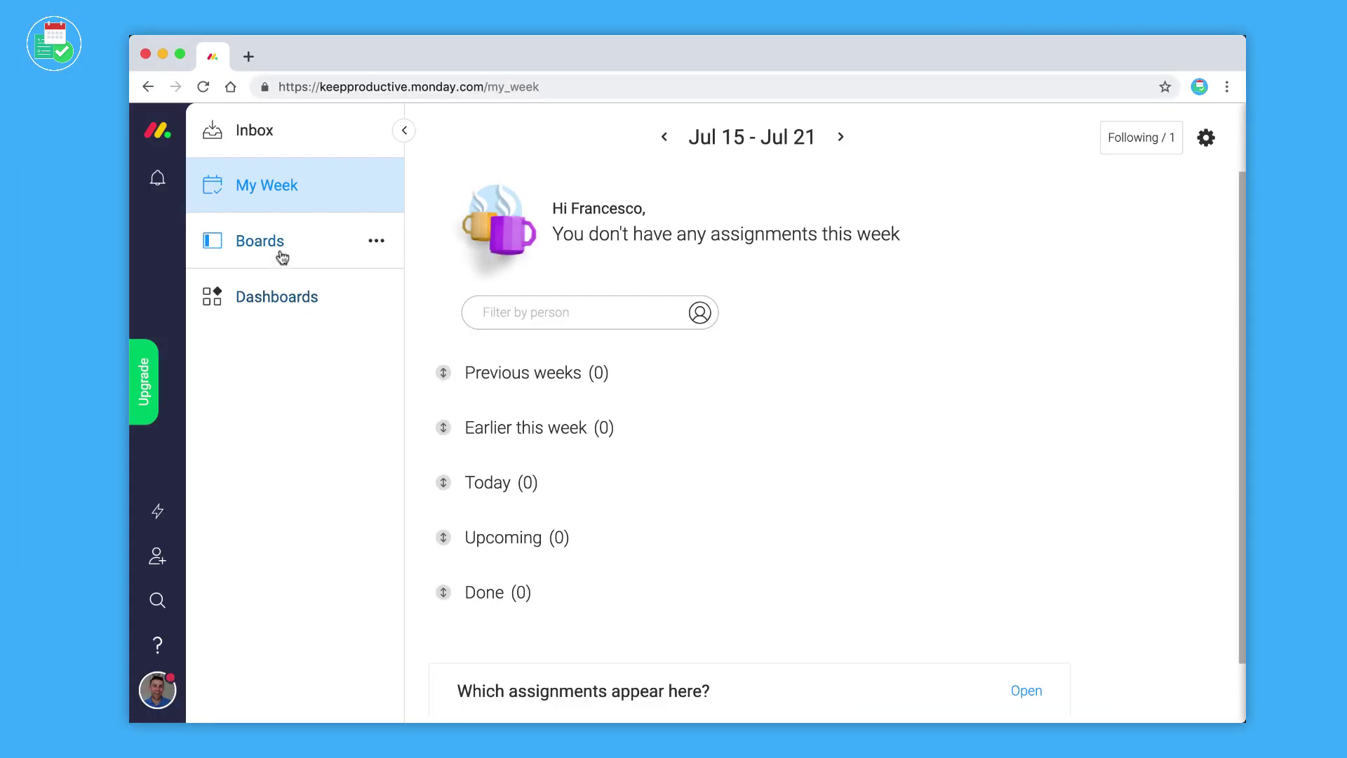
Create a new main board named "Editorial Calendar" and open the template gallery for it
click(277, 249)
click(346, 341)
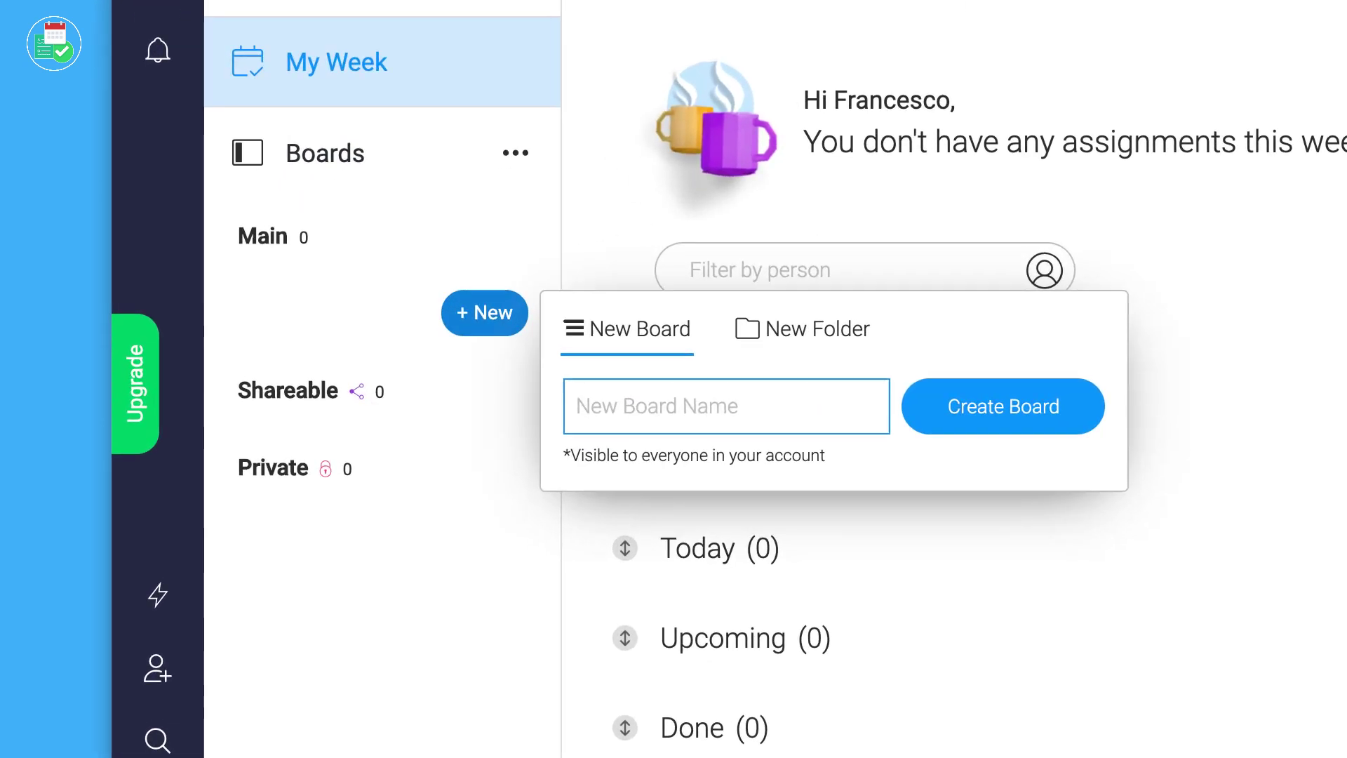
text(Editorial Calendar)
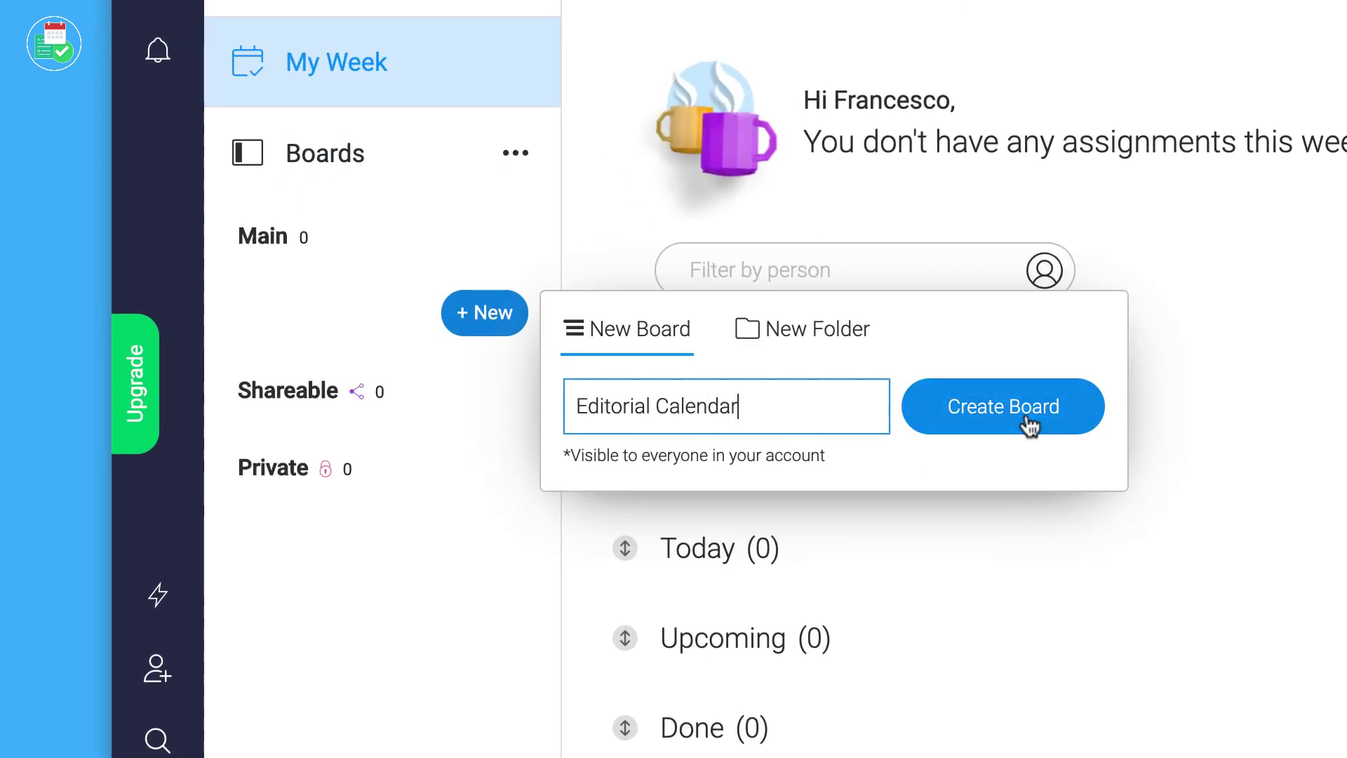
click(1027, 414)
click(237, 533)
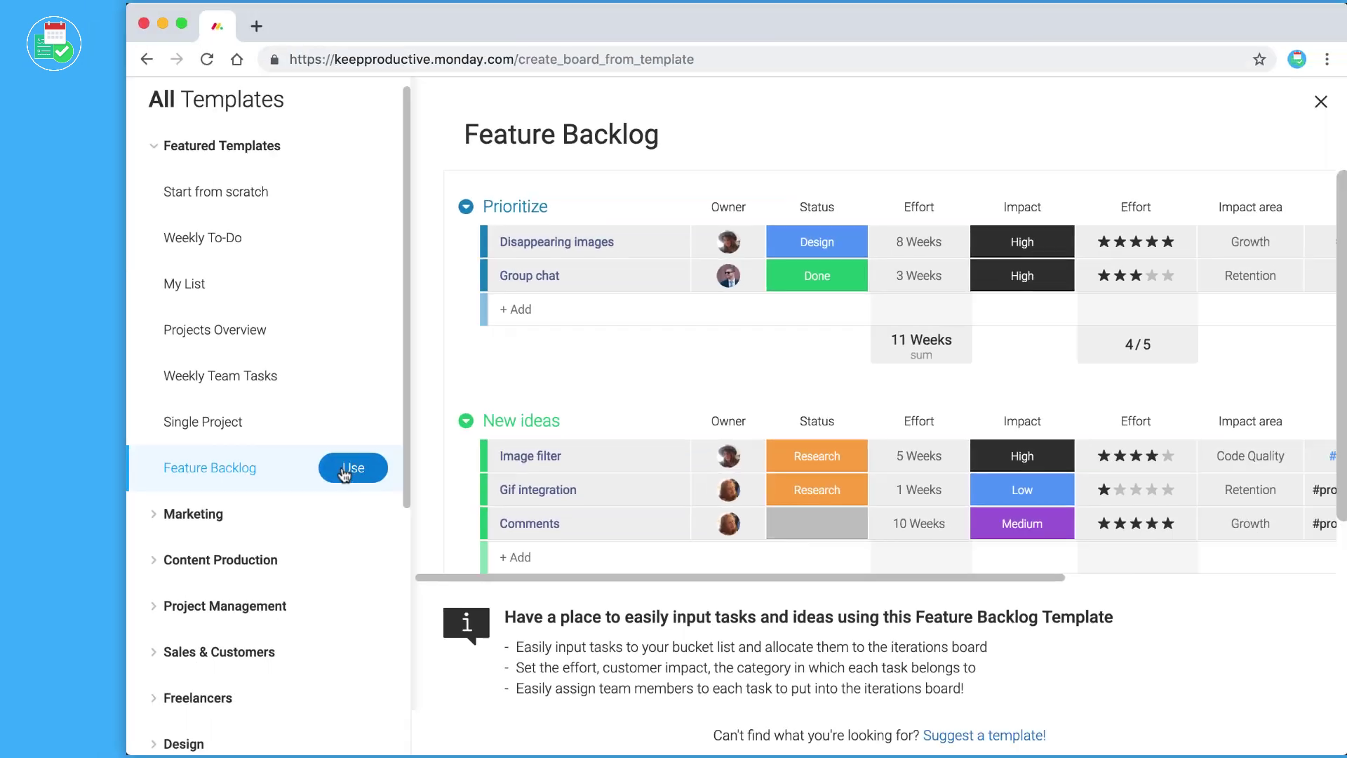
Apply the Content Calendar template from the Content Production category to the new board
scroll(437, 514, down, 5)
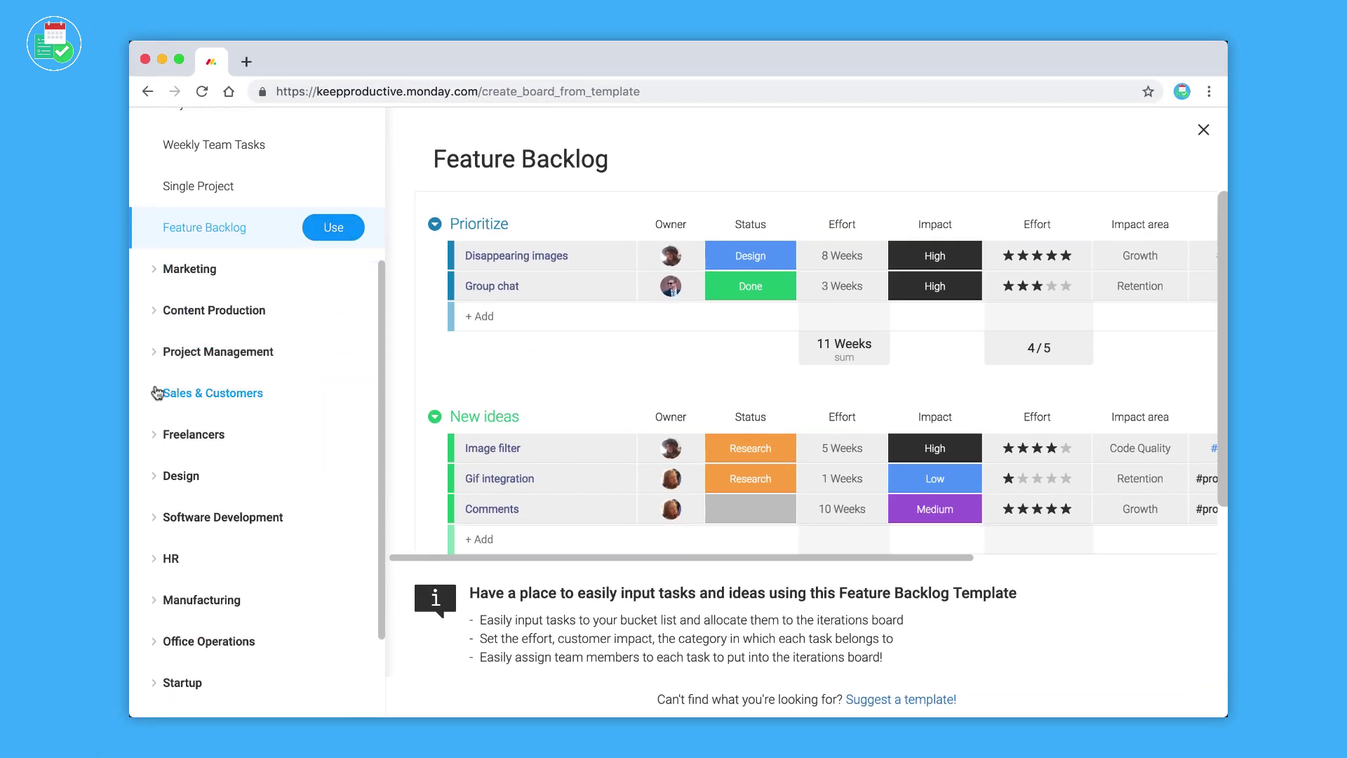
click(160, 311)
click(183, 347)
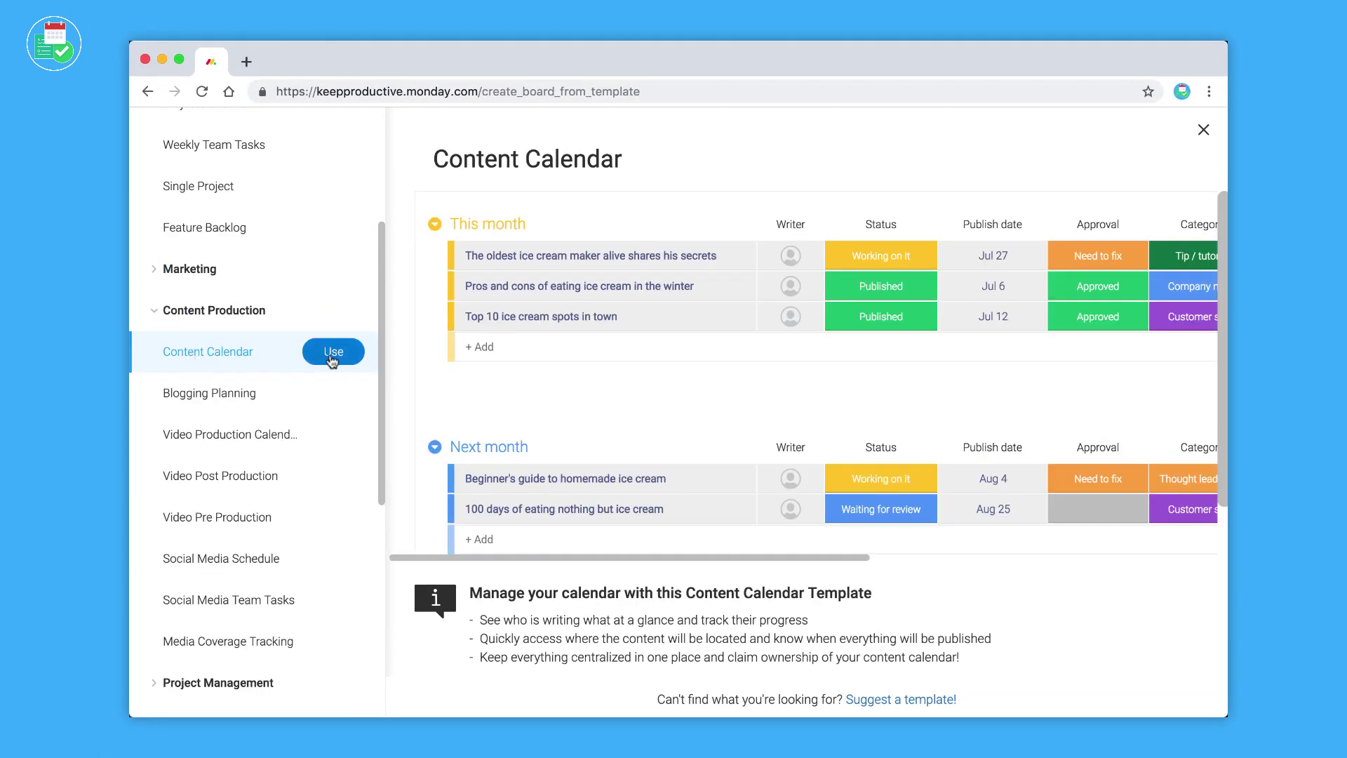
click(315, 397)
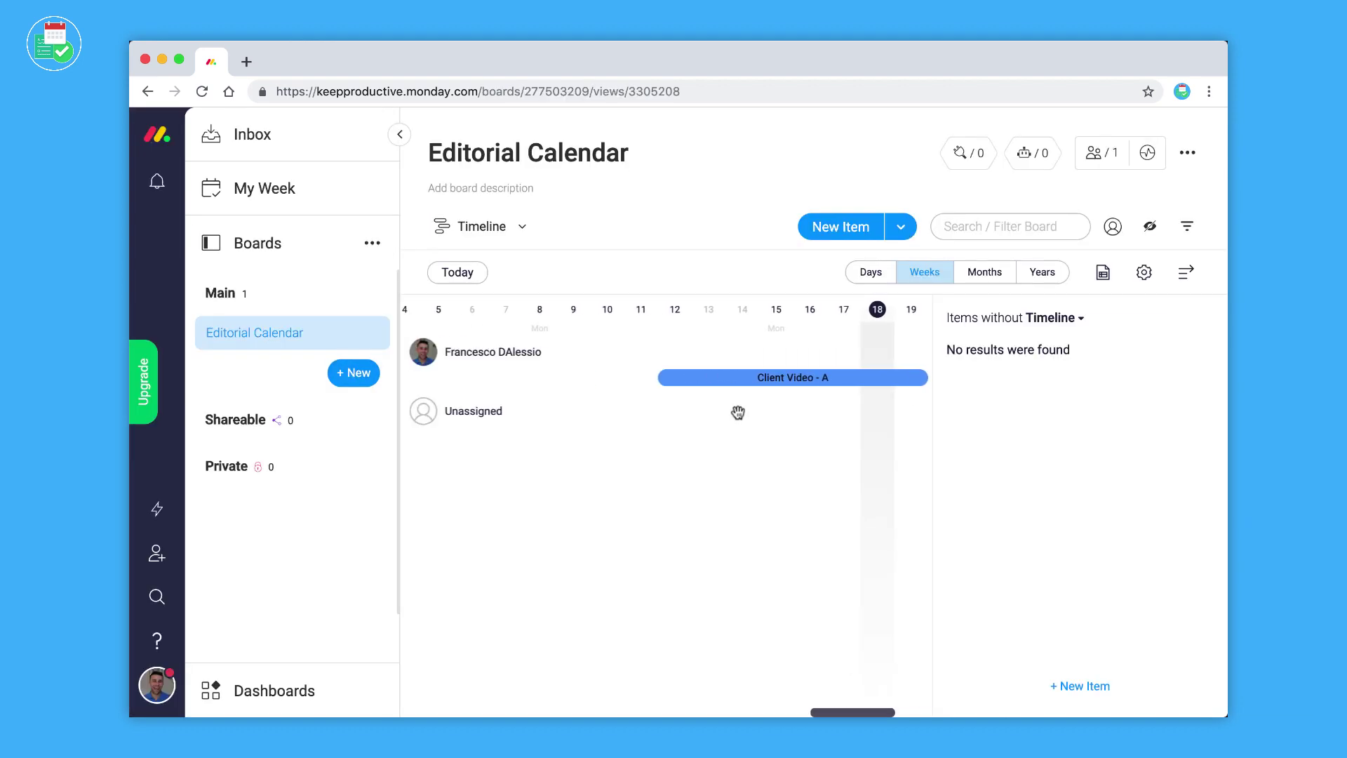
Open the Client Video - A item and set its timeline to Jul 20 - 28
click(769, 385)
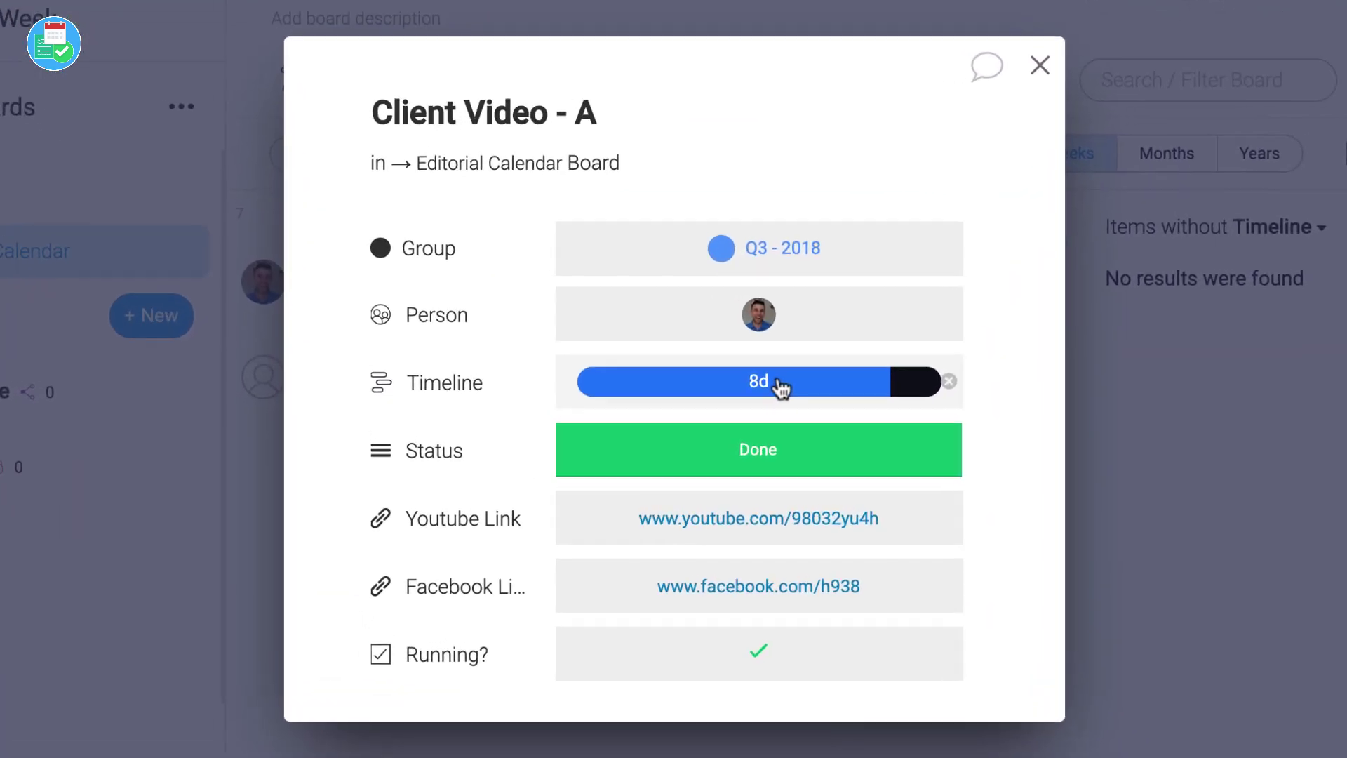
click(743, 416)
click(654, 675)
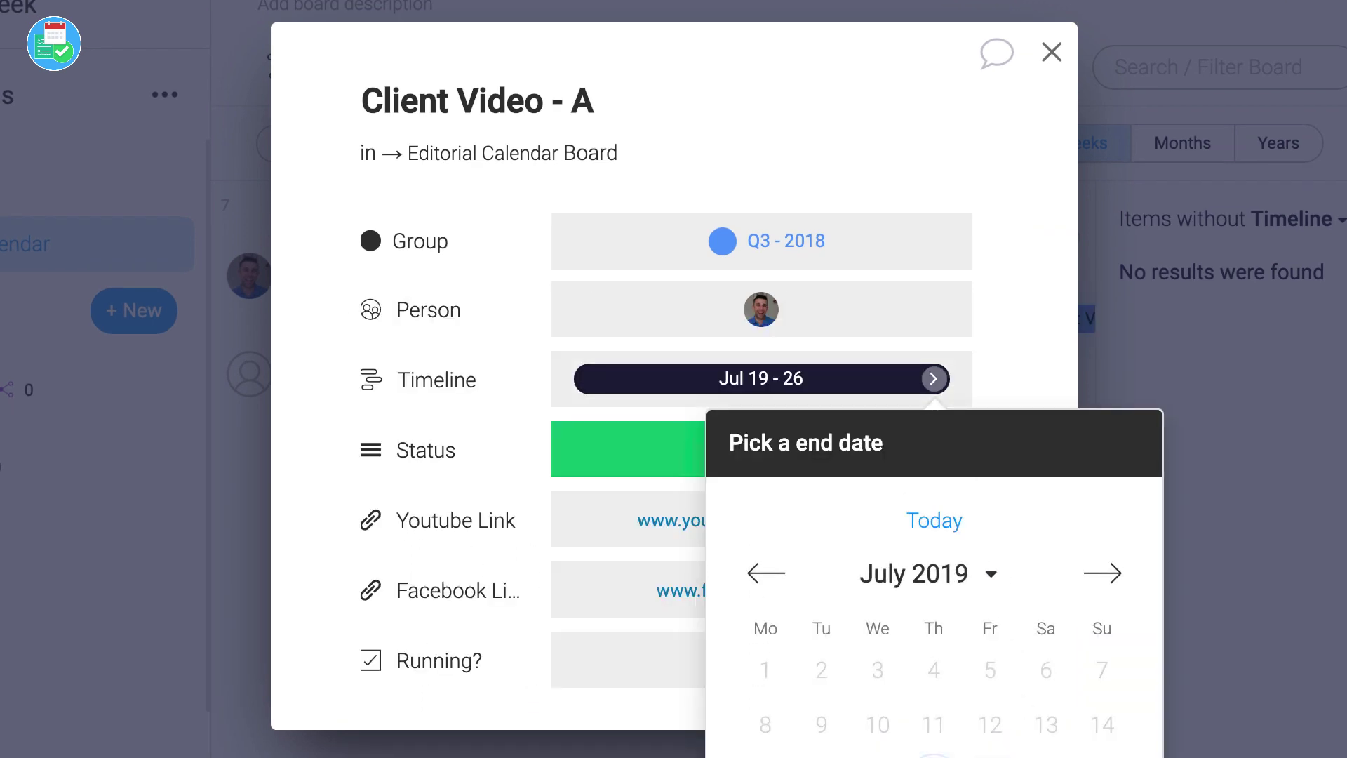
click(1102, 754)
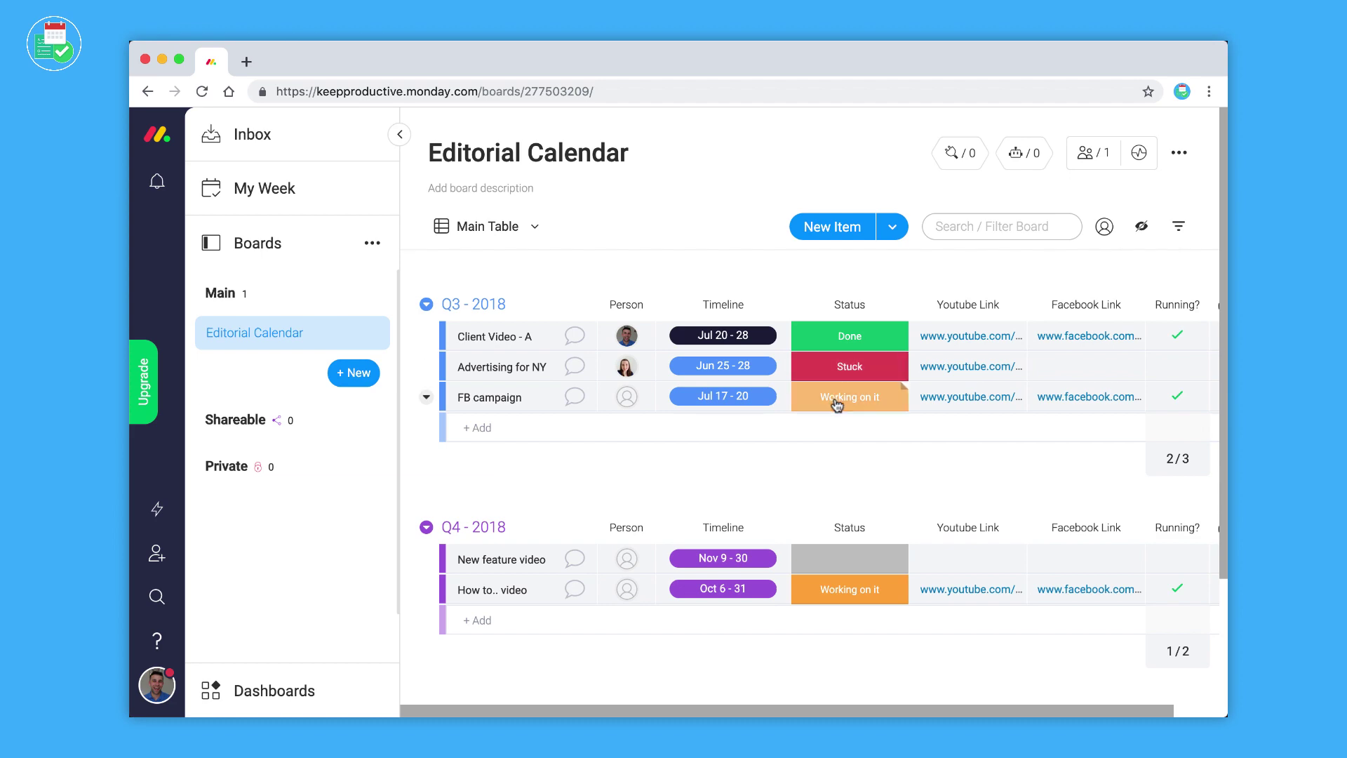
In the Q3 - 2018 group, set the FB campaign status to Stuck and the Advertising for NY status to Working on it
click(836, 404)
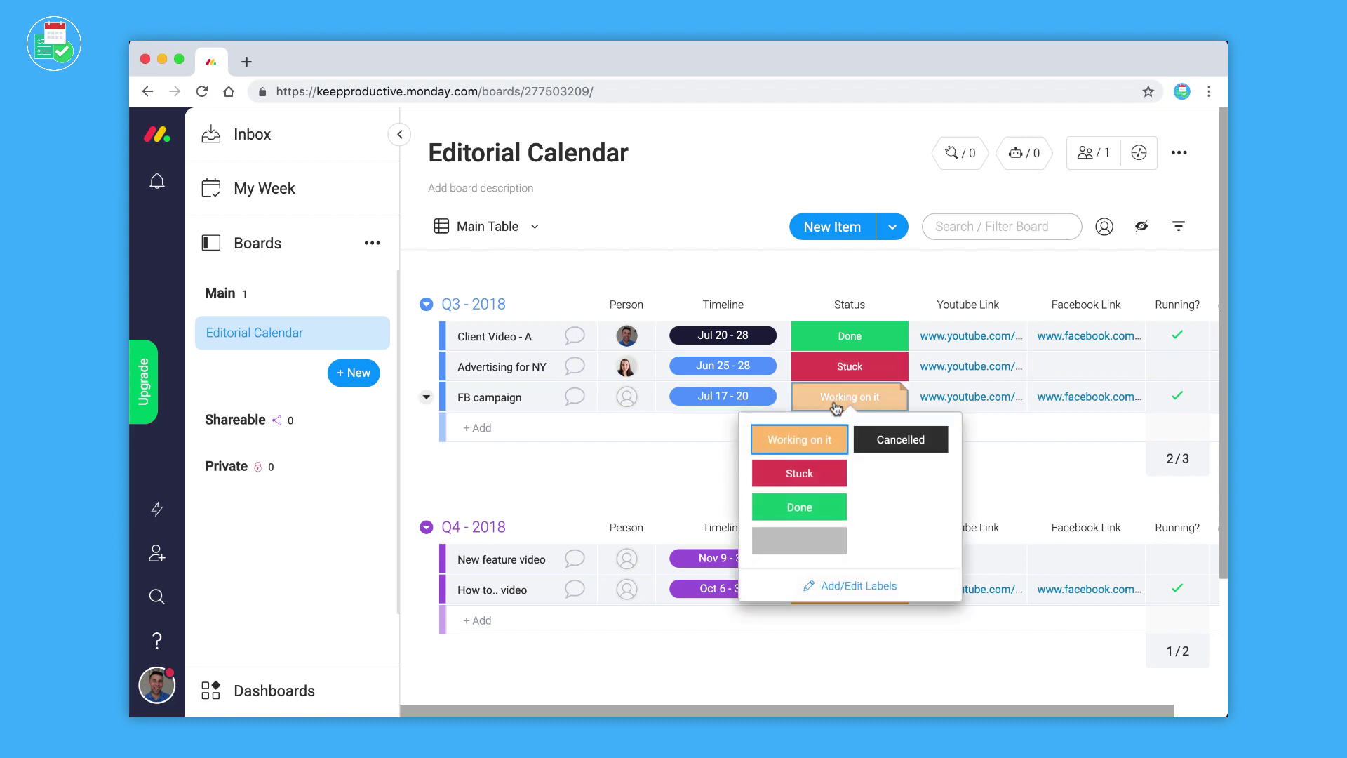
click(815, 474)
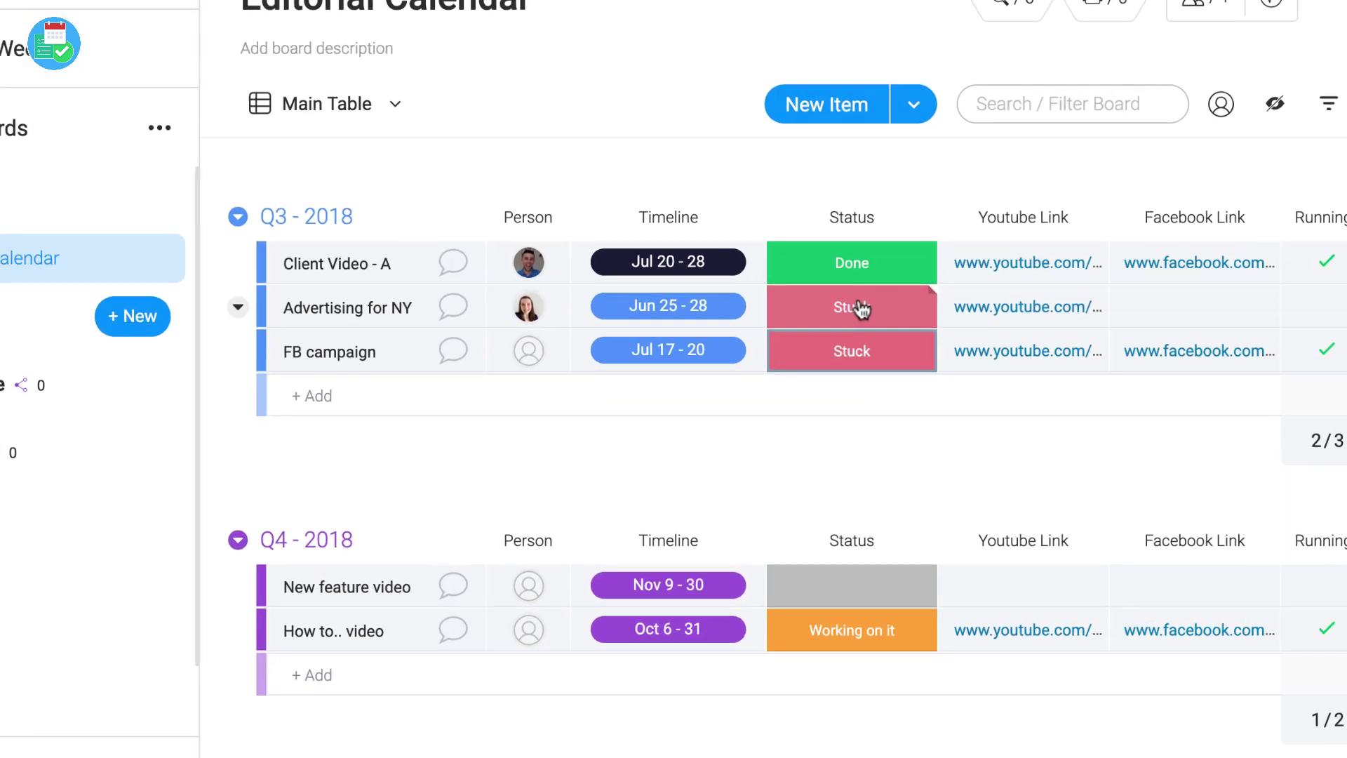
click(841, 370)
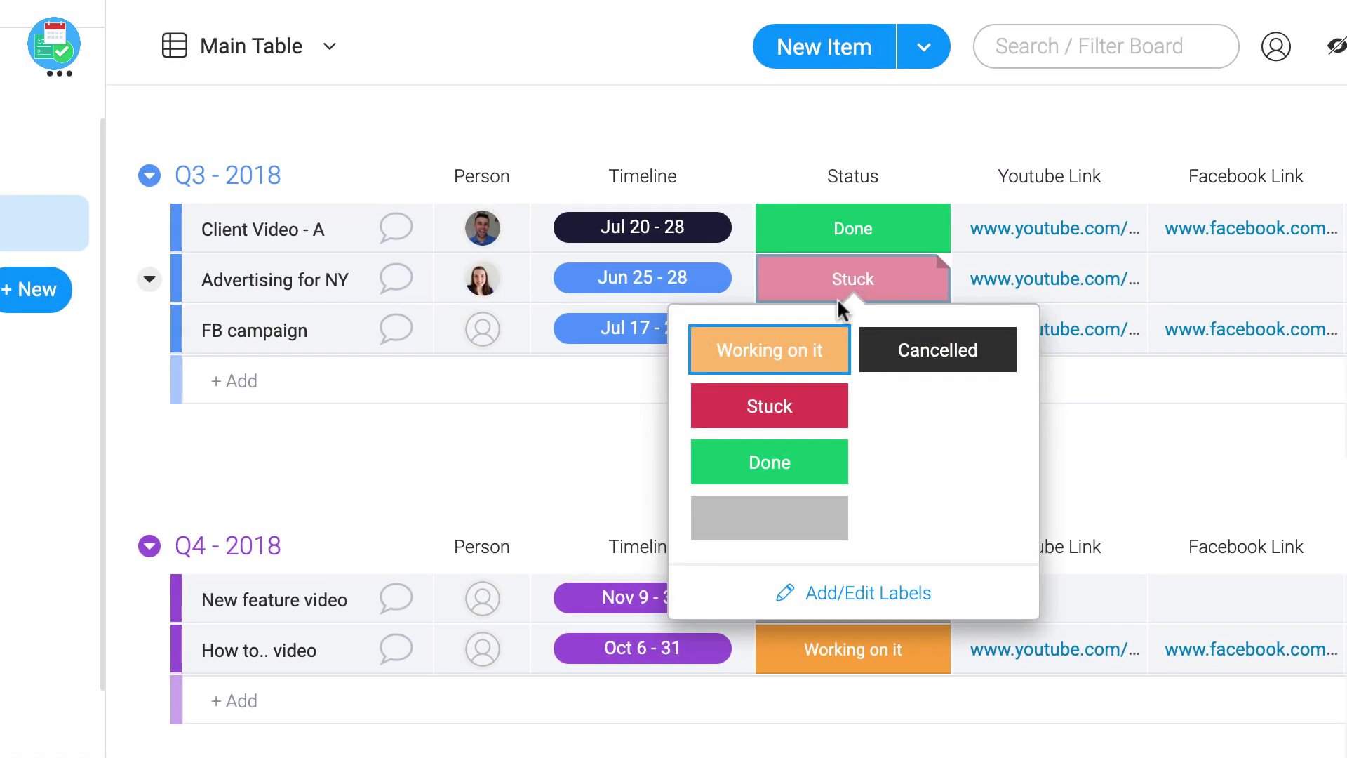
click(766, 361)
scroll(739, 479, down, 1)
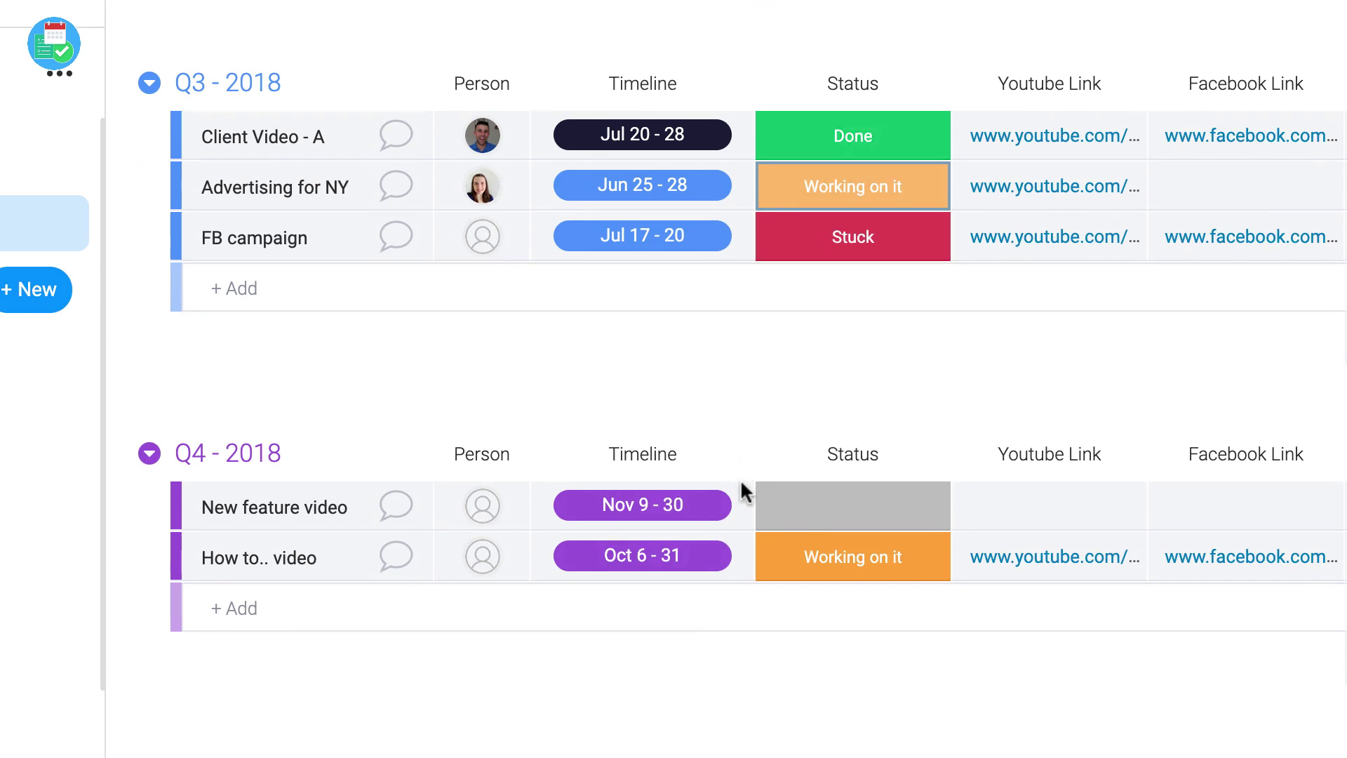
Set the status of New feature video in the Q4 - 2018 group to Cancelled
click(842, 502)
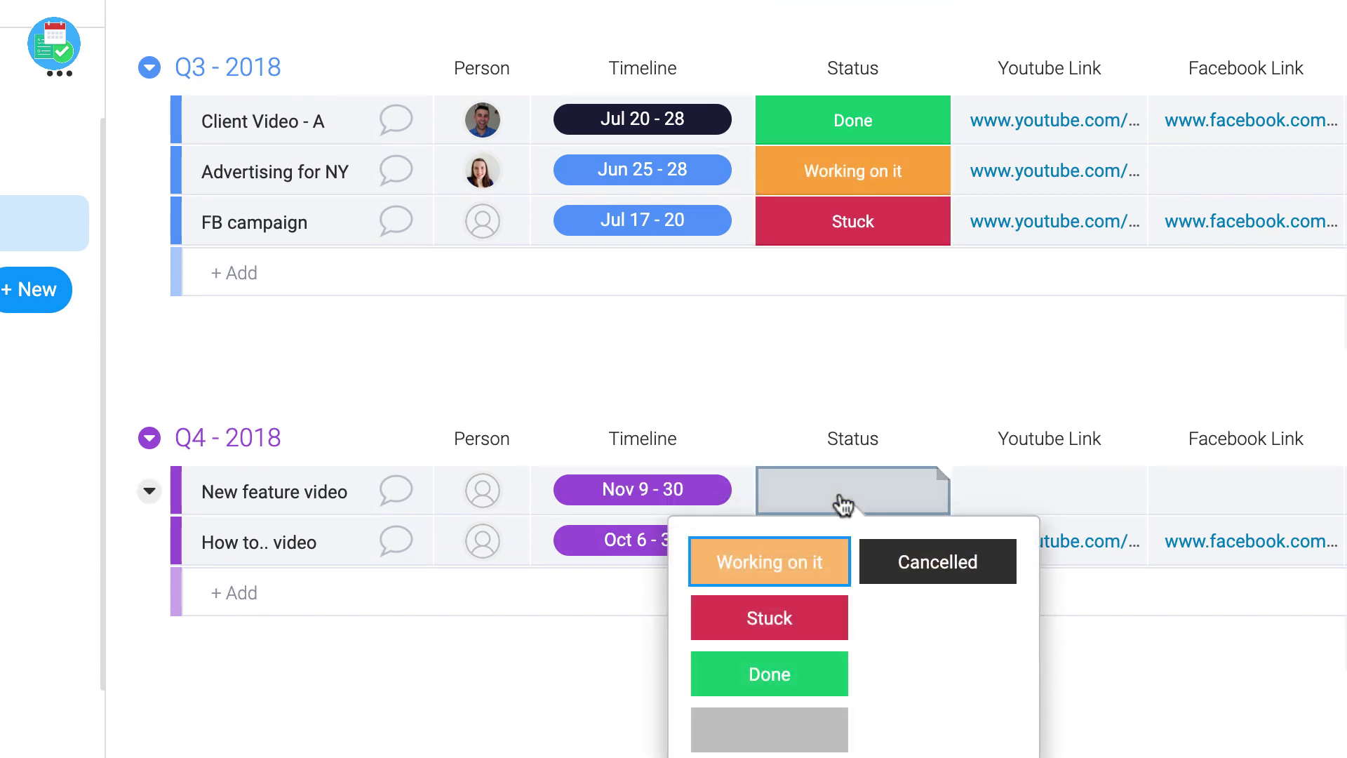
click(894, 581)
scroll(838, 370, up, 1)
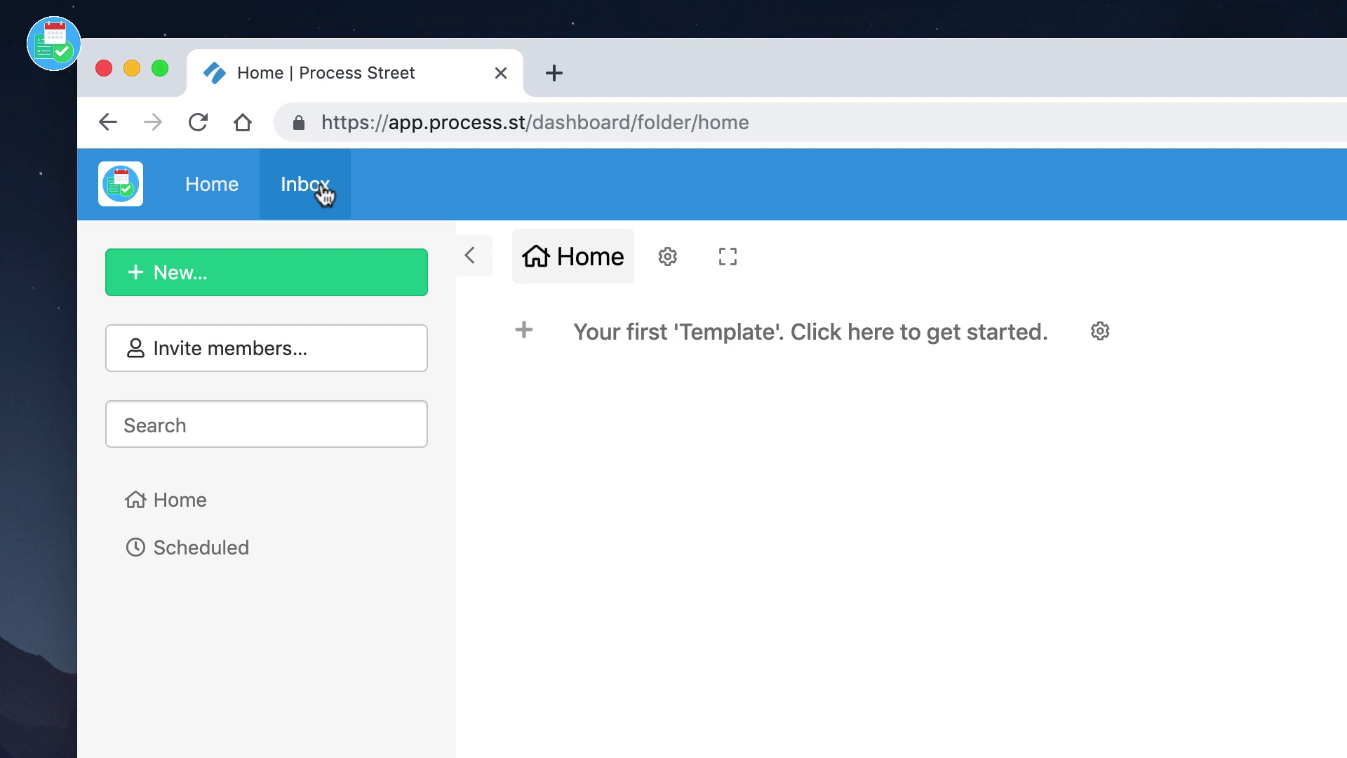
In Process Street, examine the inbox with its assignee filter, the upcoming tasks and the search
click(314, 197)
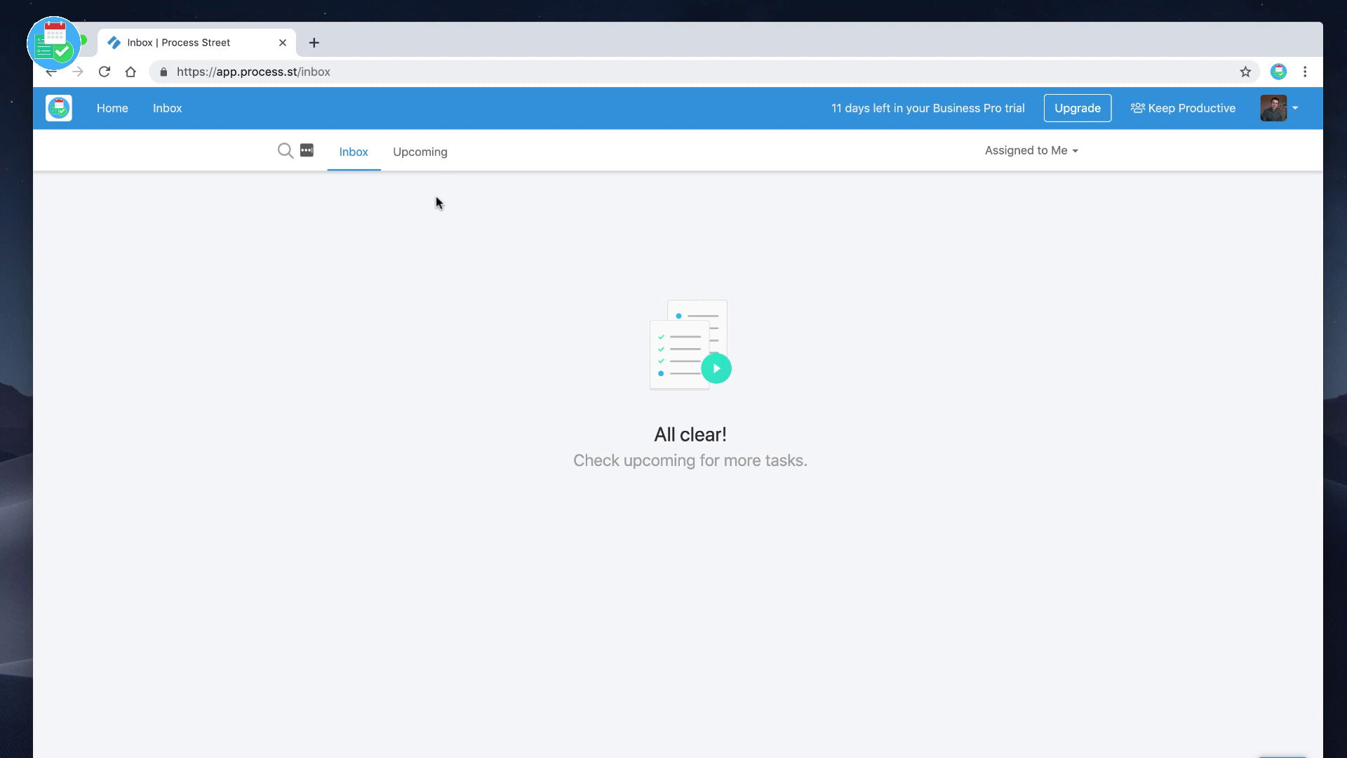
click(1047, 165)
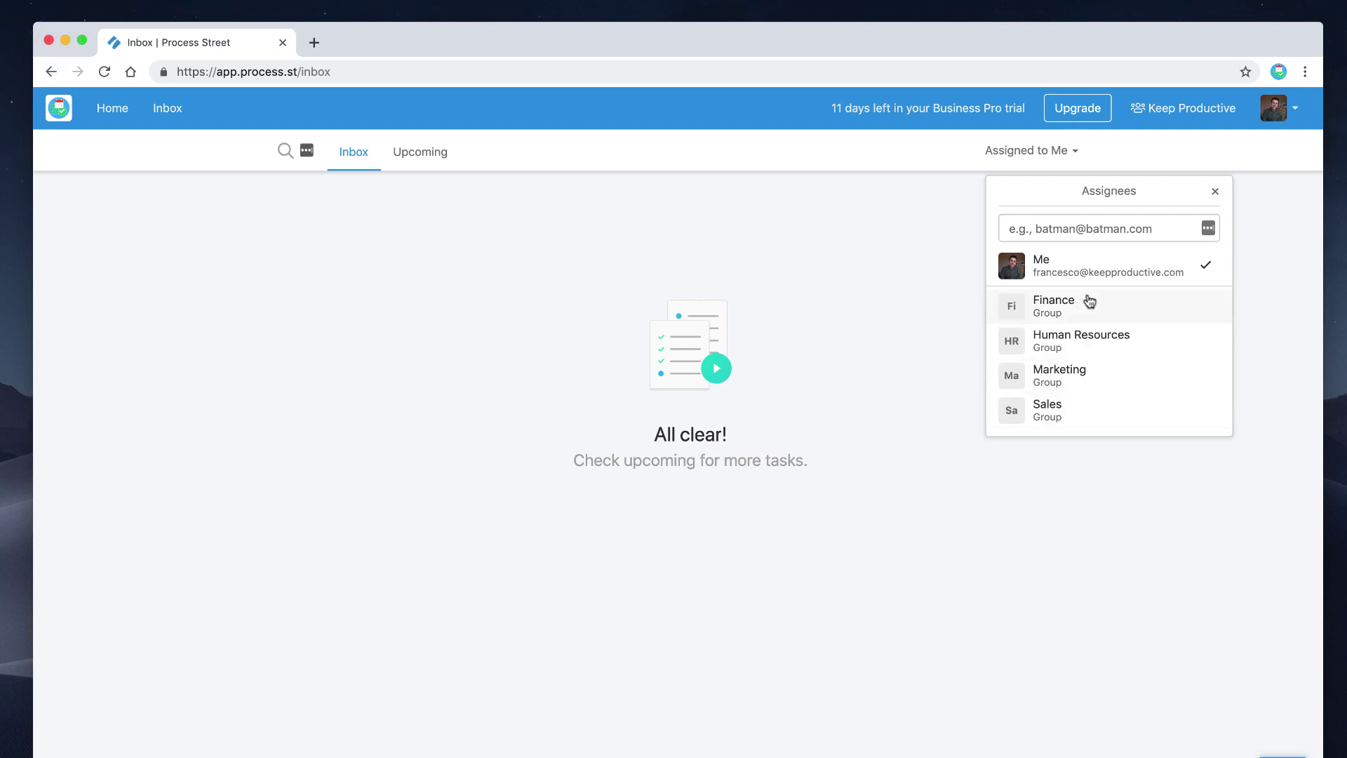
click(822, 256)
click(423, 157)
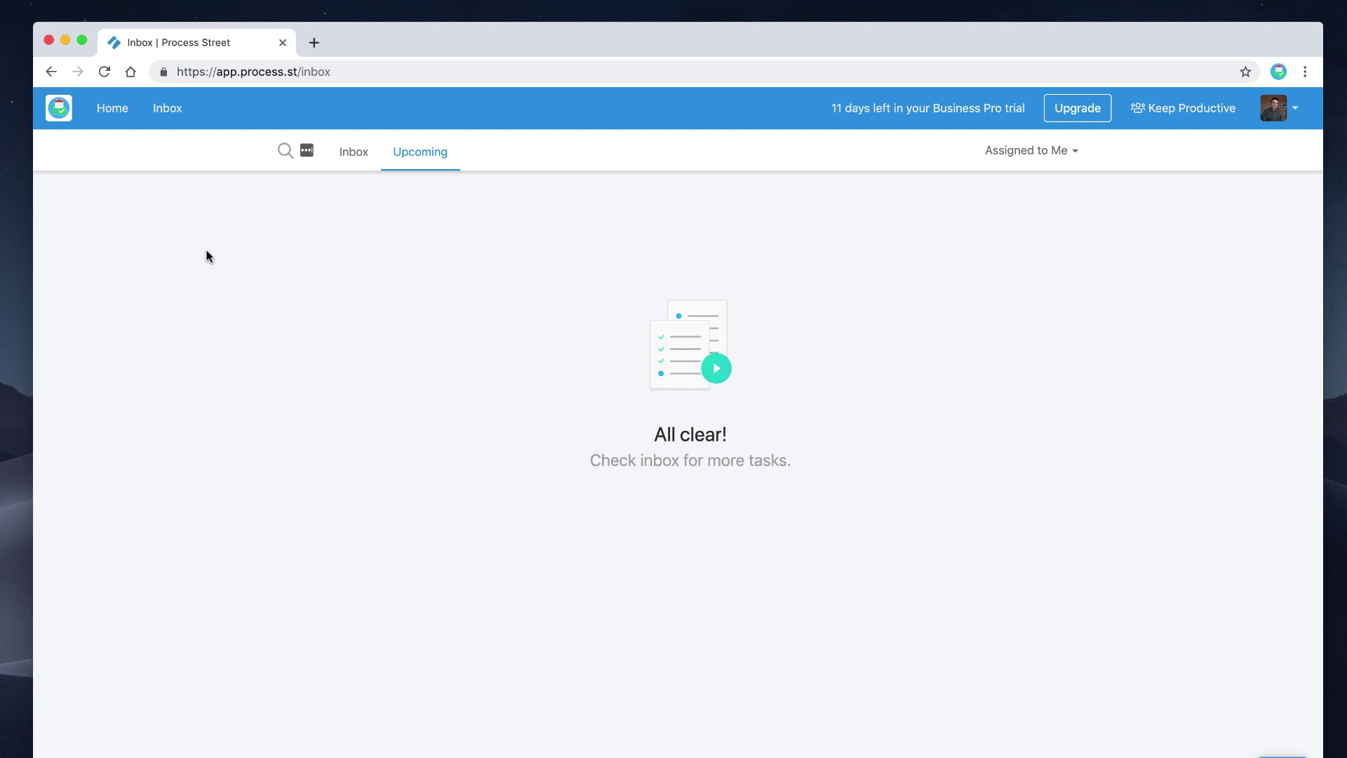
click(285, 150)
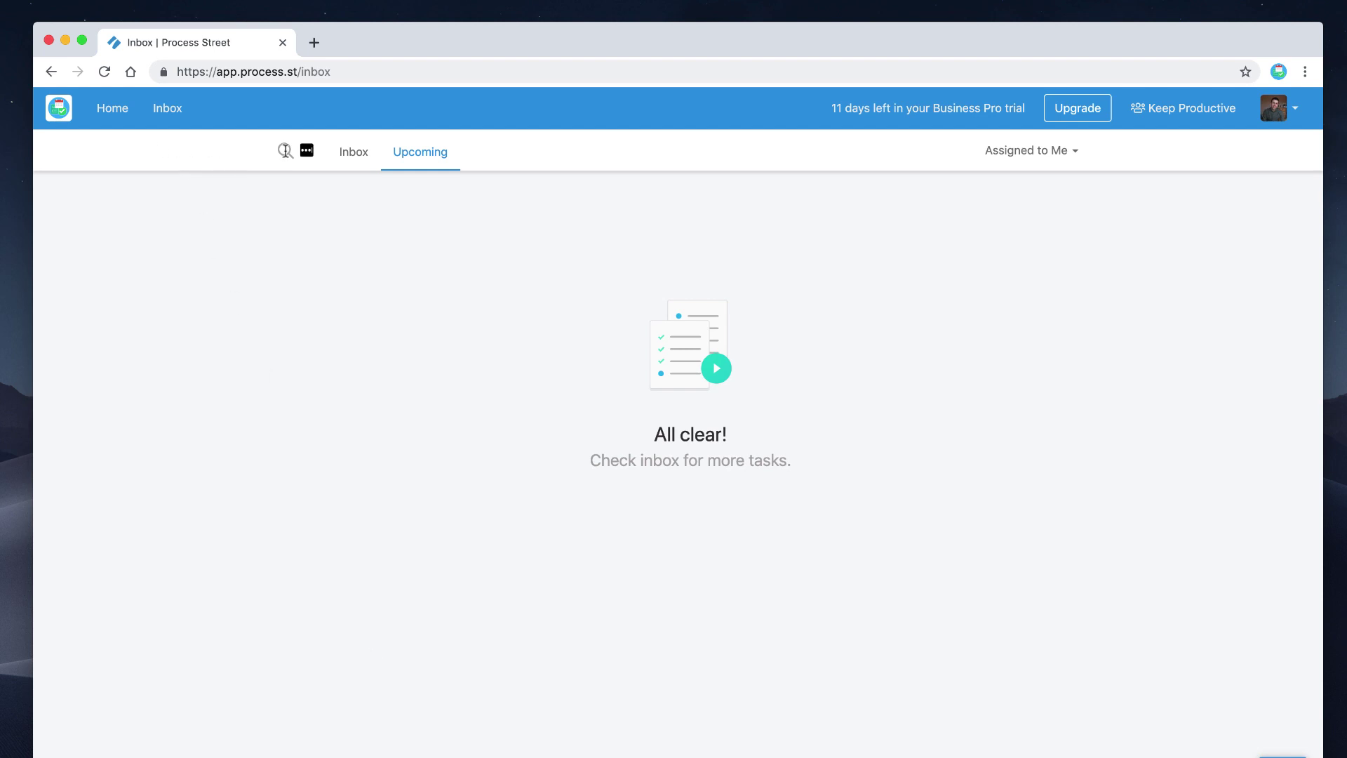
click(446, 313)
Create a new blank template named "Content Writing Checklist" in the Home folder
click(112, 109)
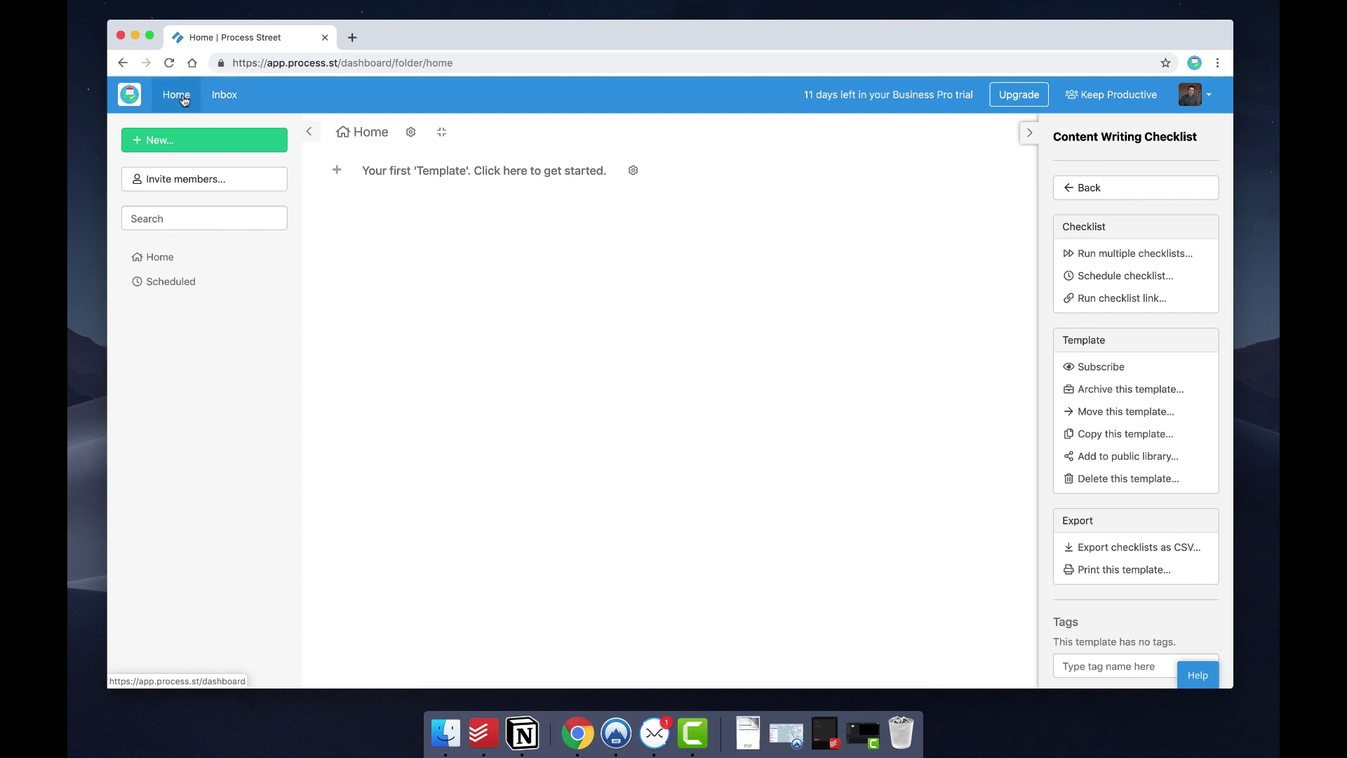
click(191, 144)
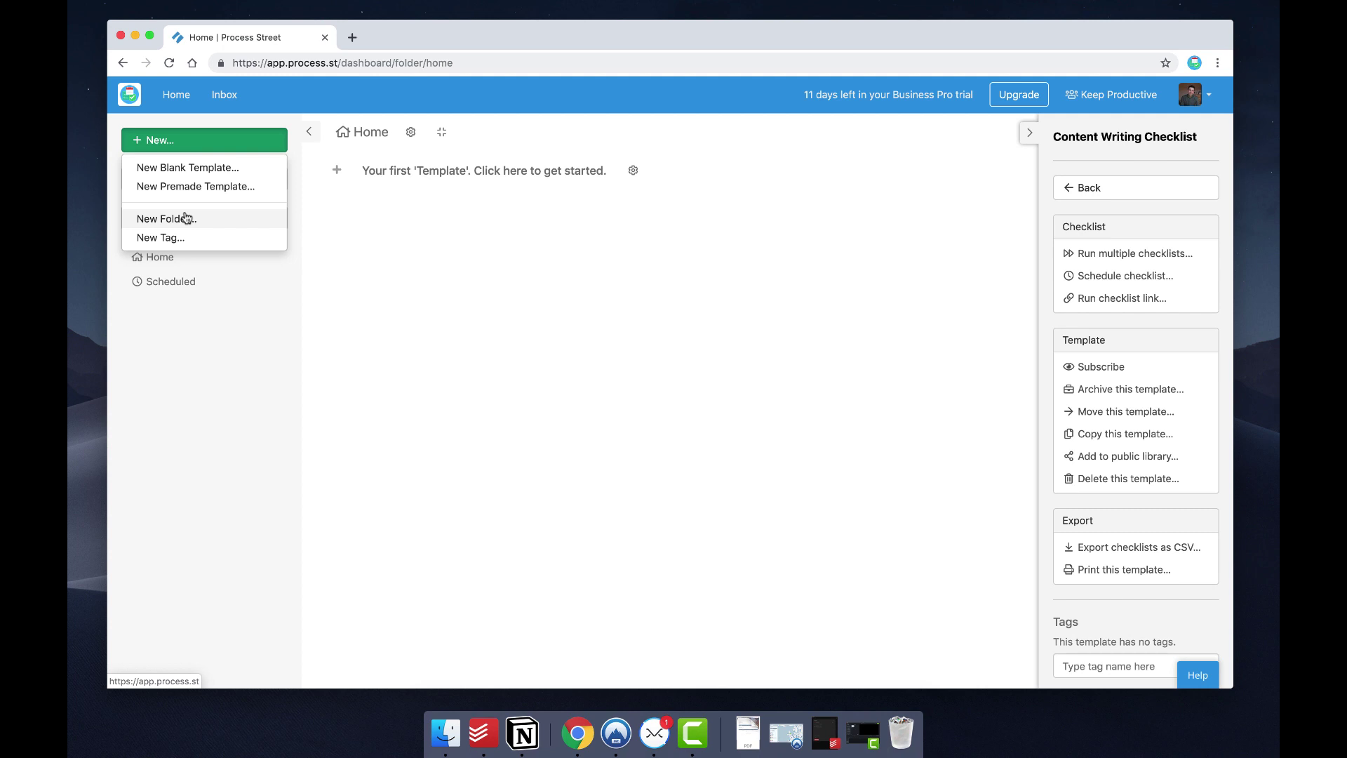
click(194, 175)
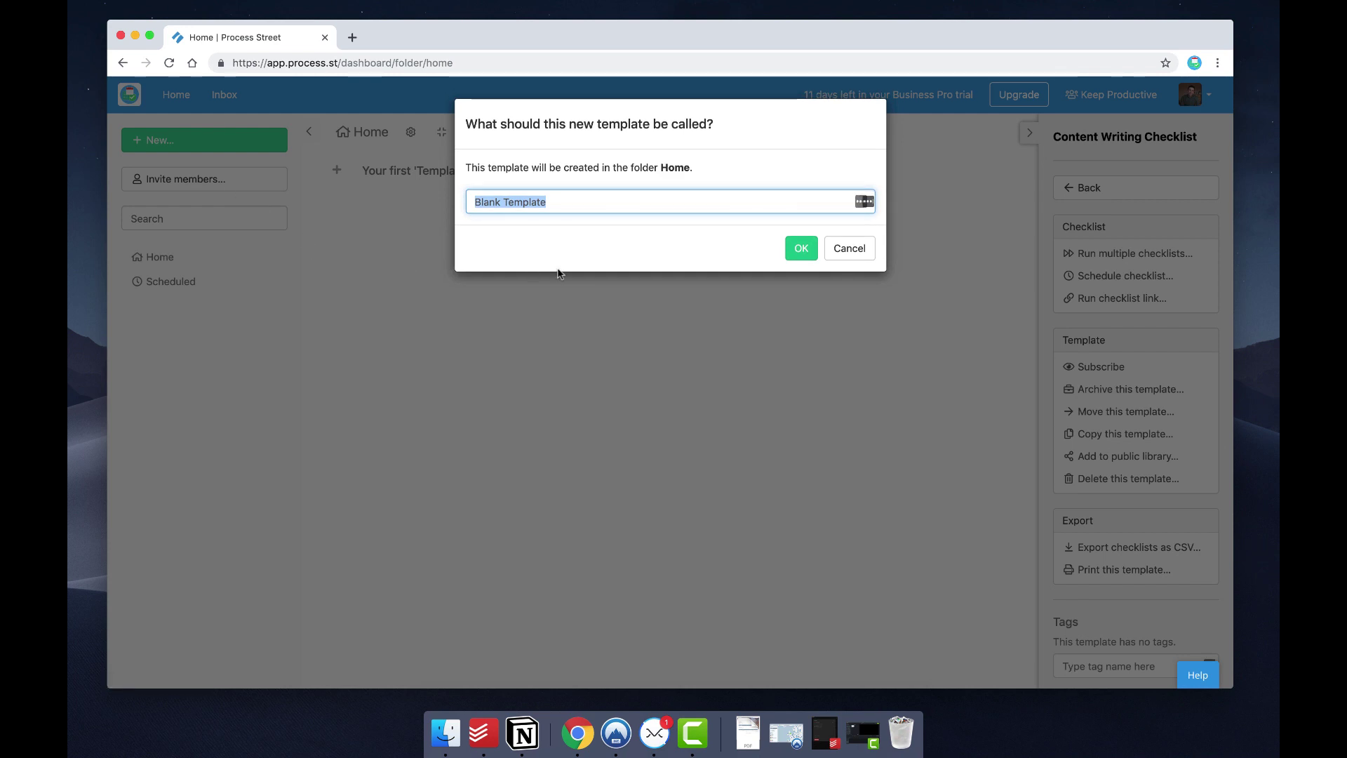
text(Cont)
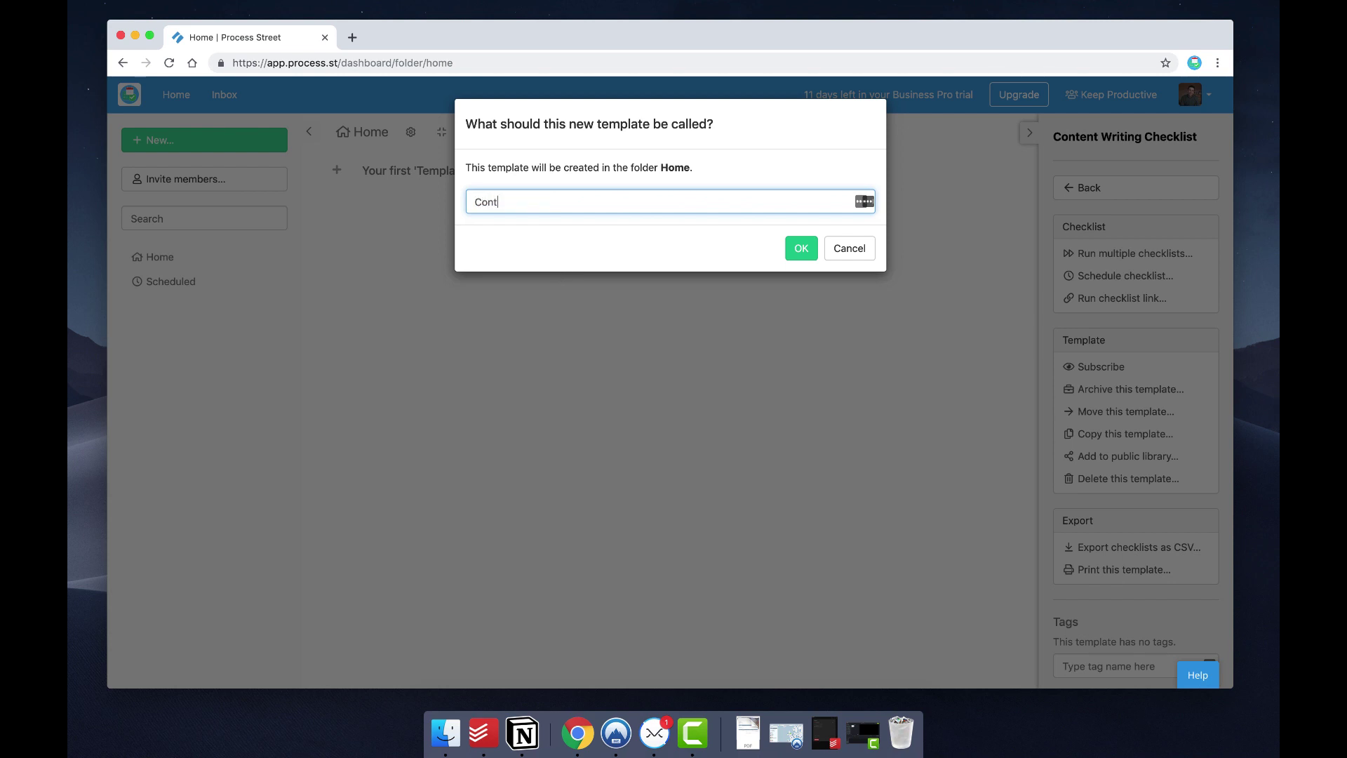
text(ent Writing Checklist)
click(807, 247)
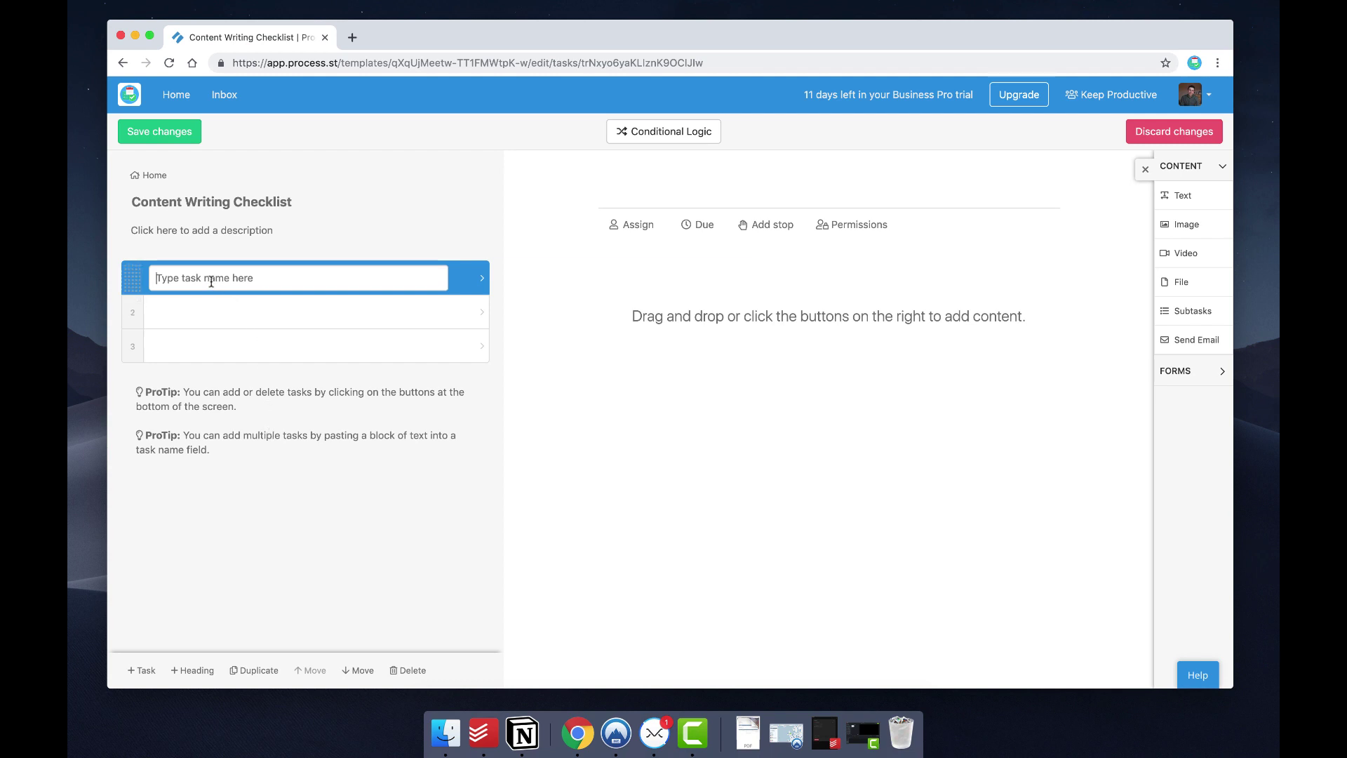
Name the first task "Title Creation" and the second task "Image Selection for Header"
text(Title Creation)
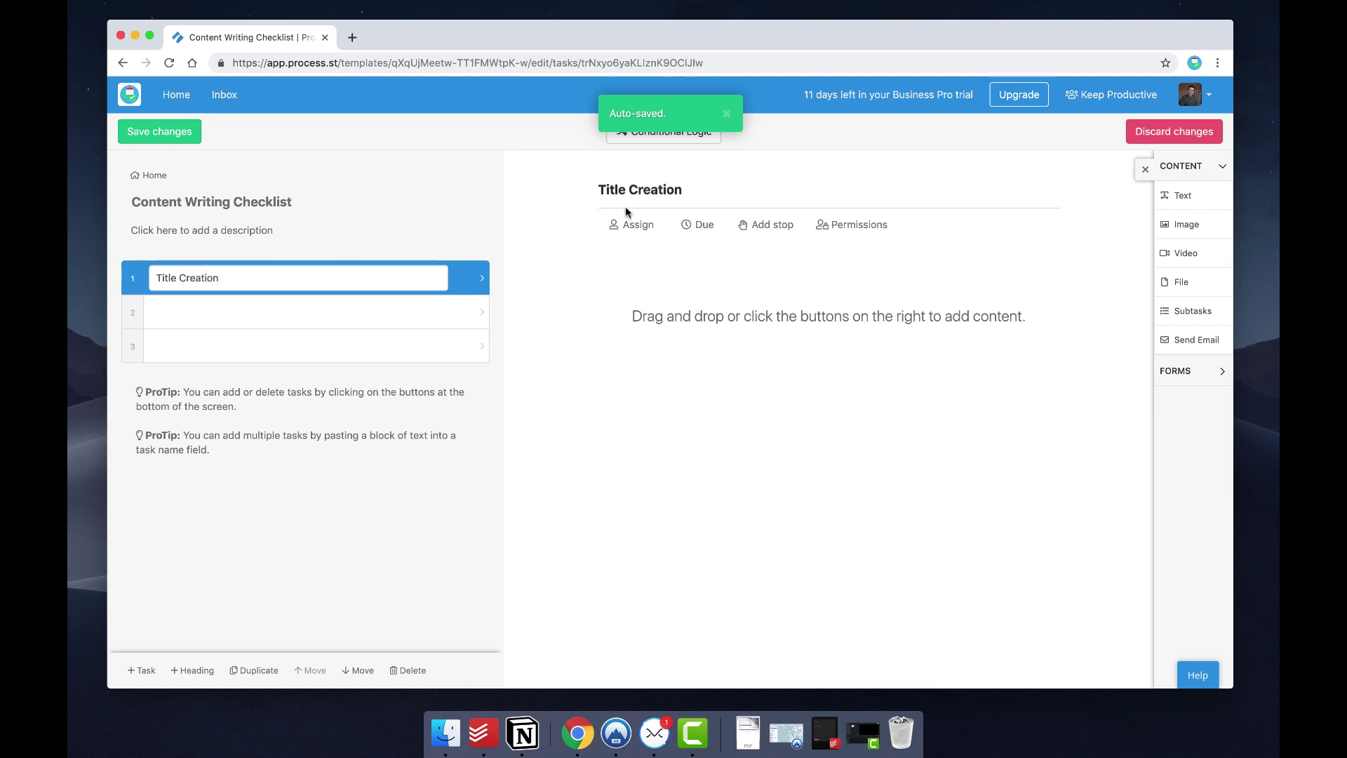
click(204, 308)
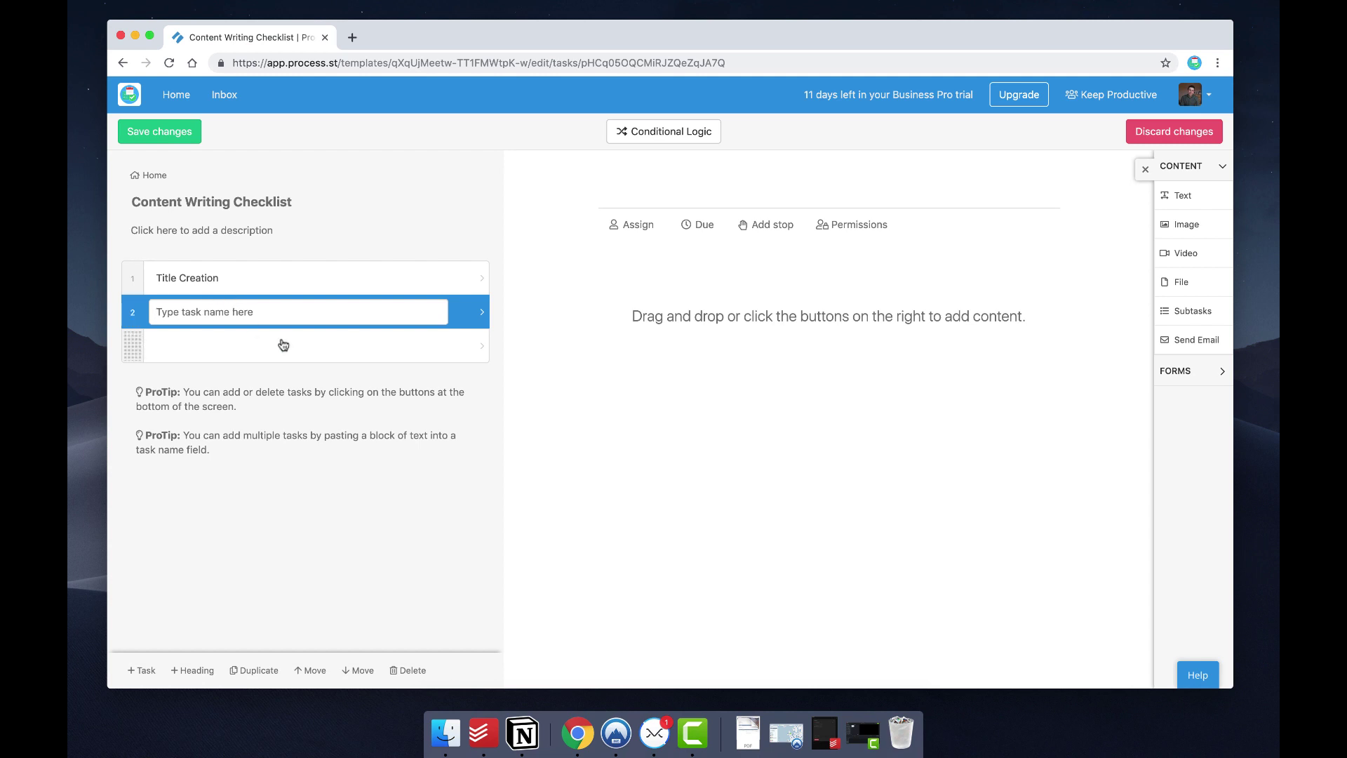
text(Image Sele)
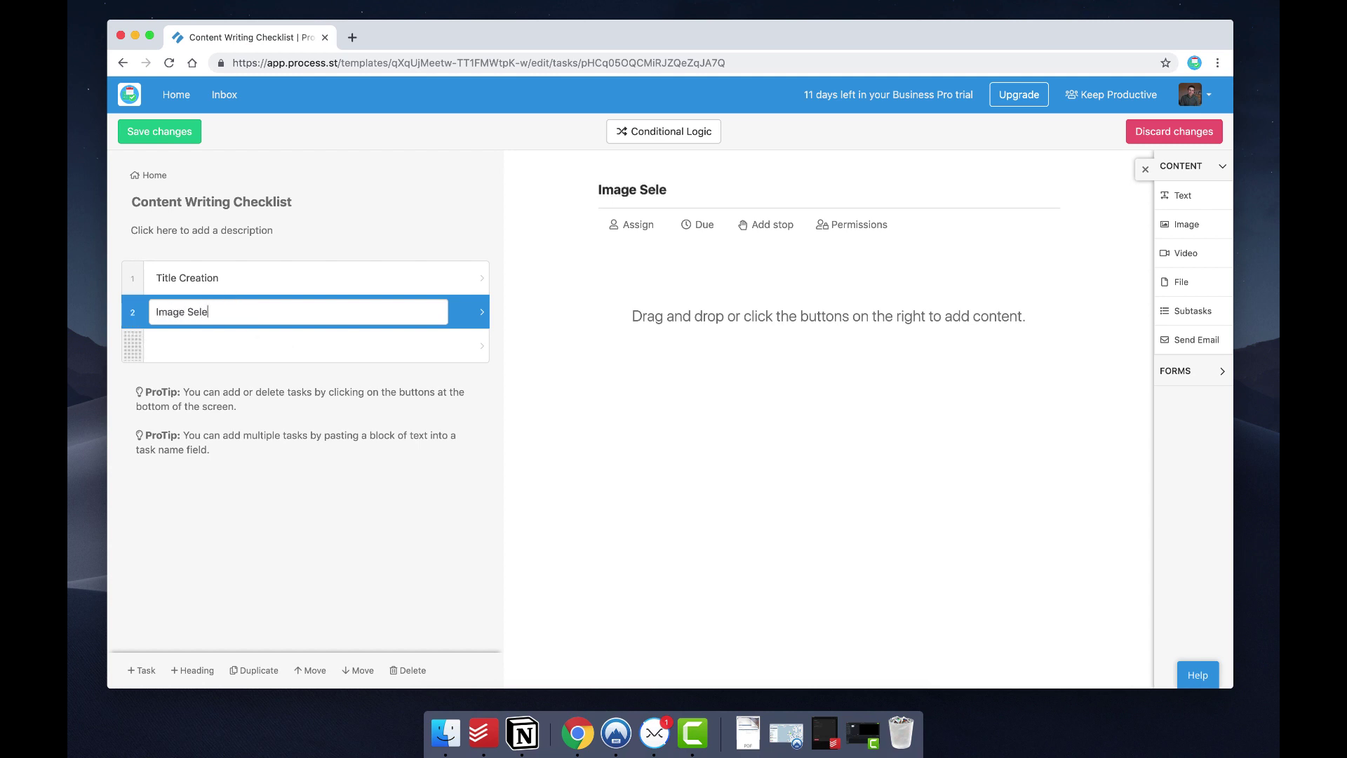
text(ction for He)
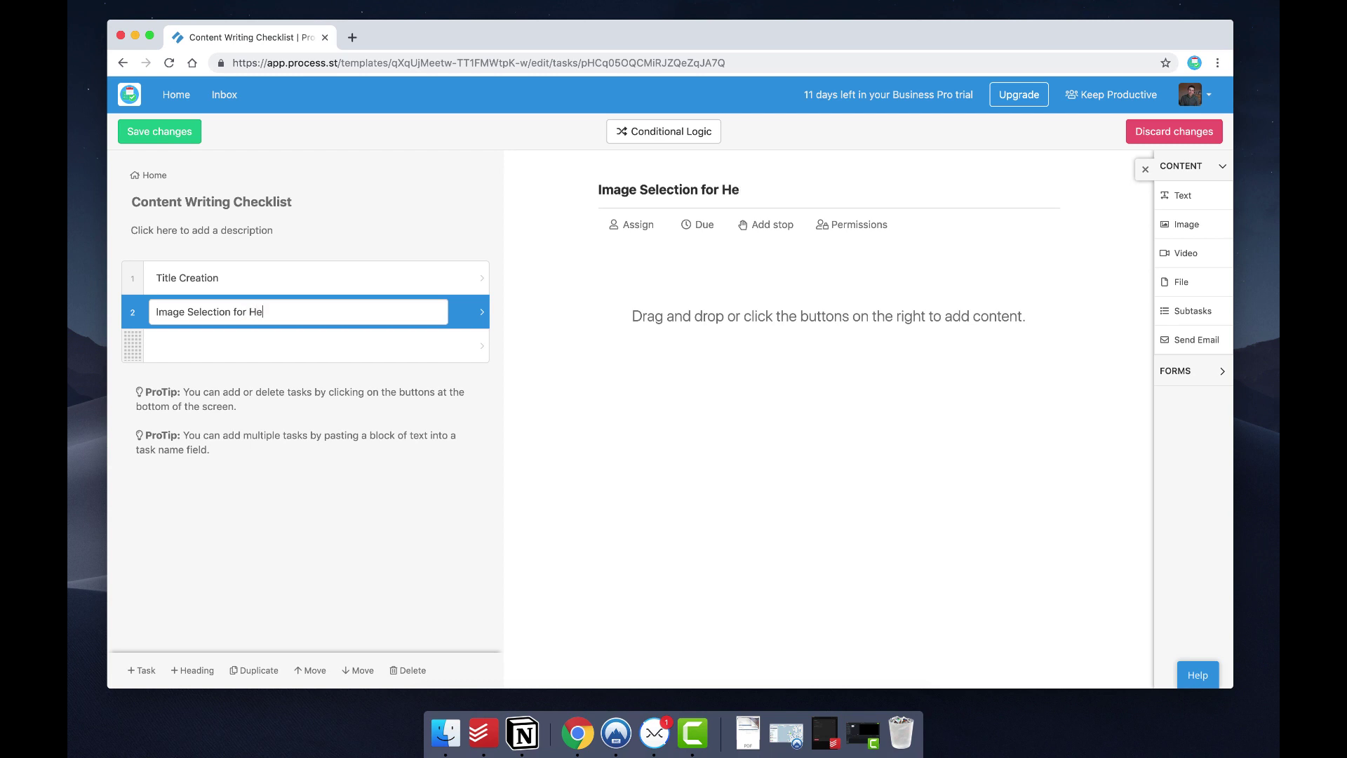
text(ader)
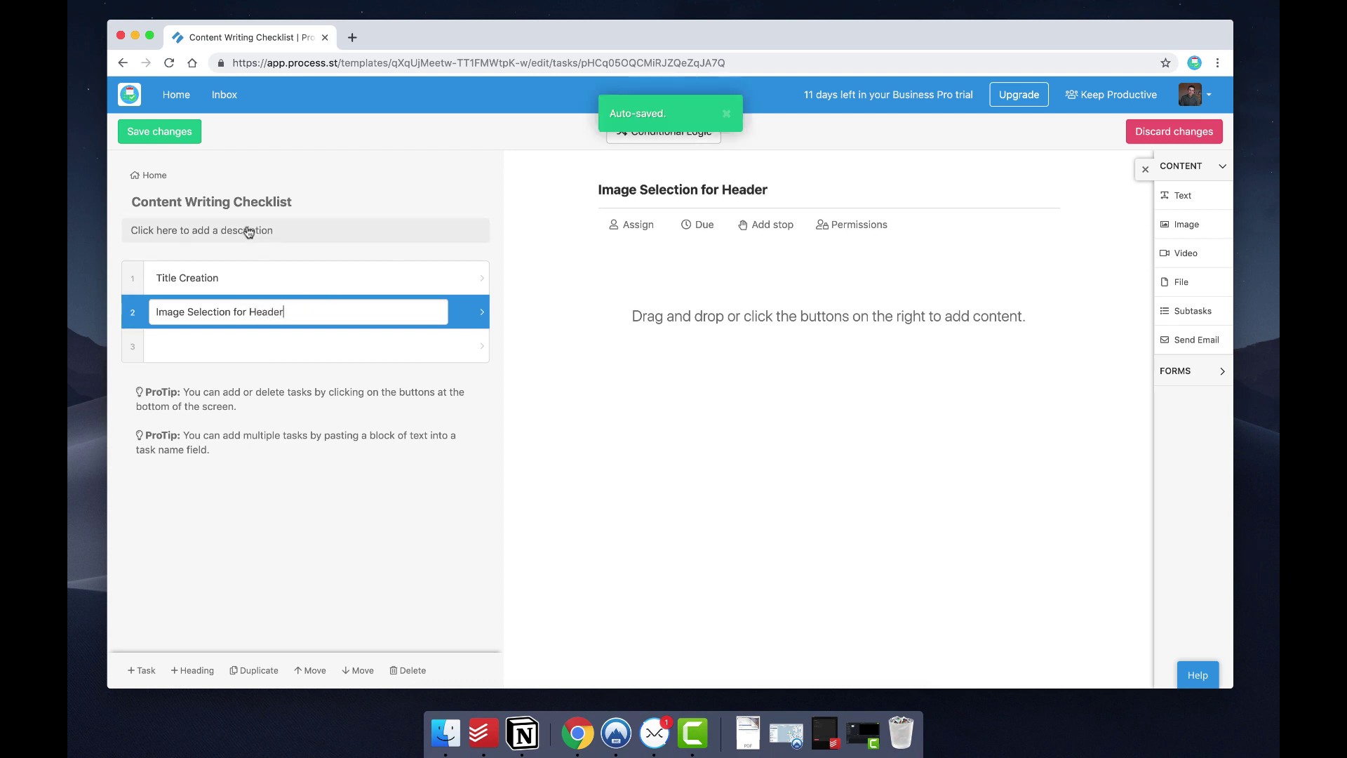
click(248, 232)
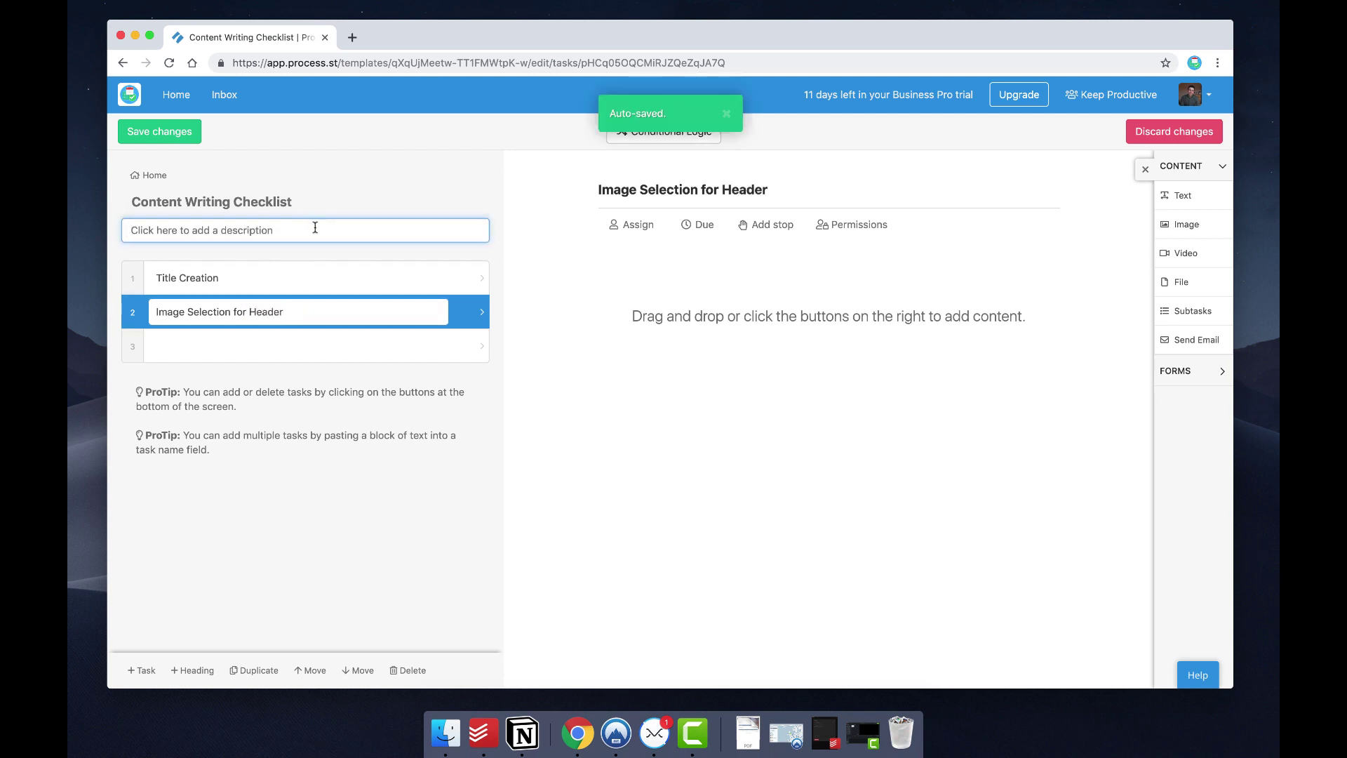
click(349, 188)
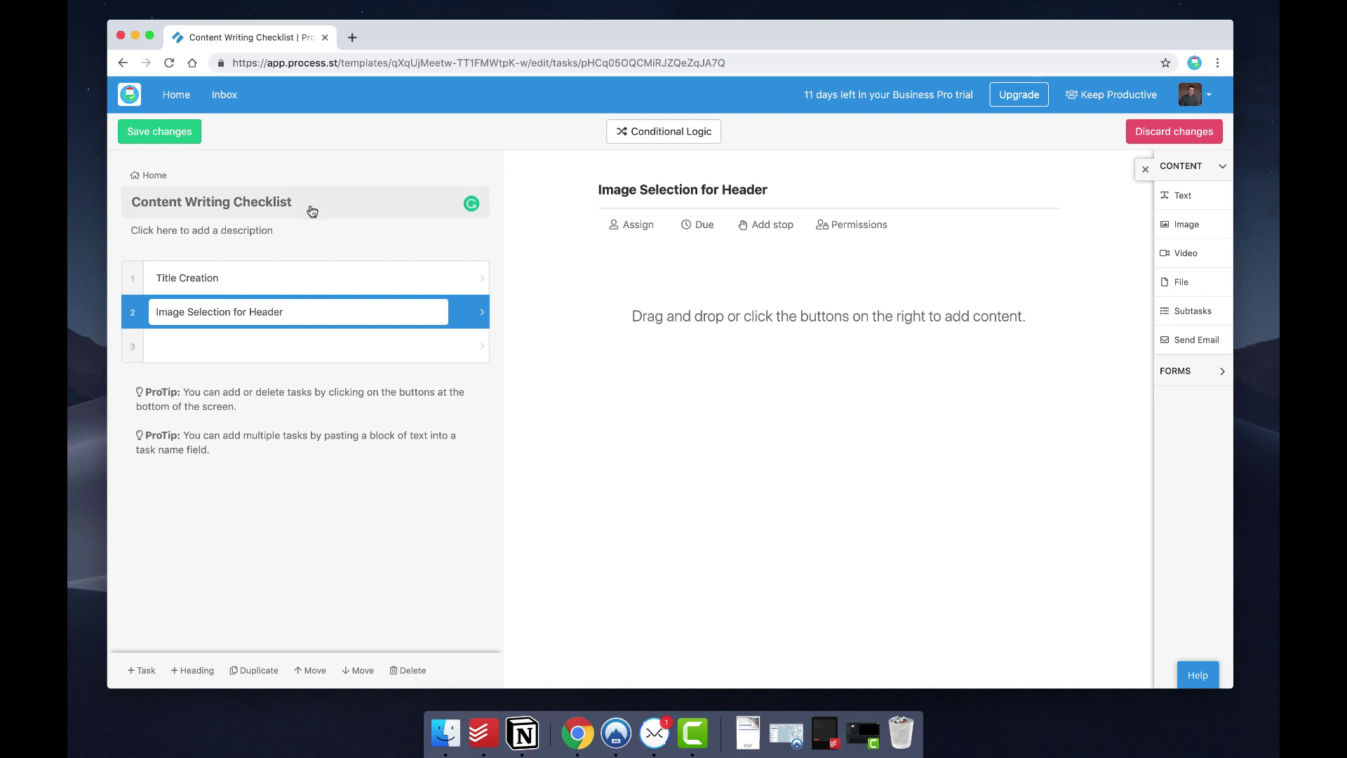
click(340, 322)
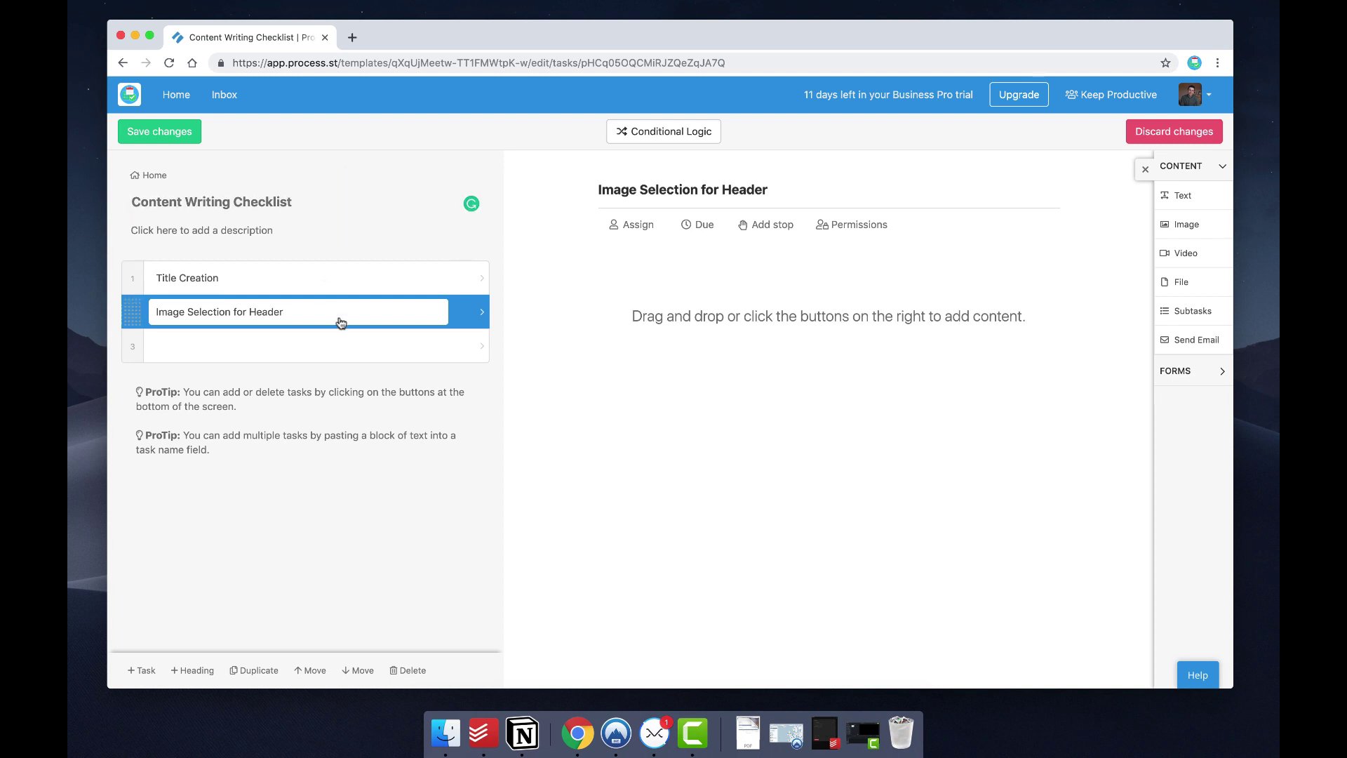
Add an empty text content block to the Title Creation task
click(322, 280)
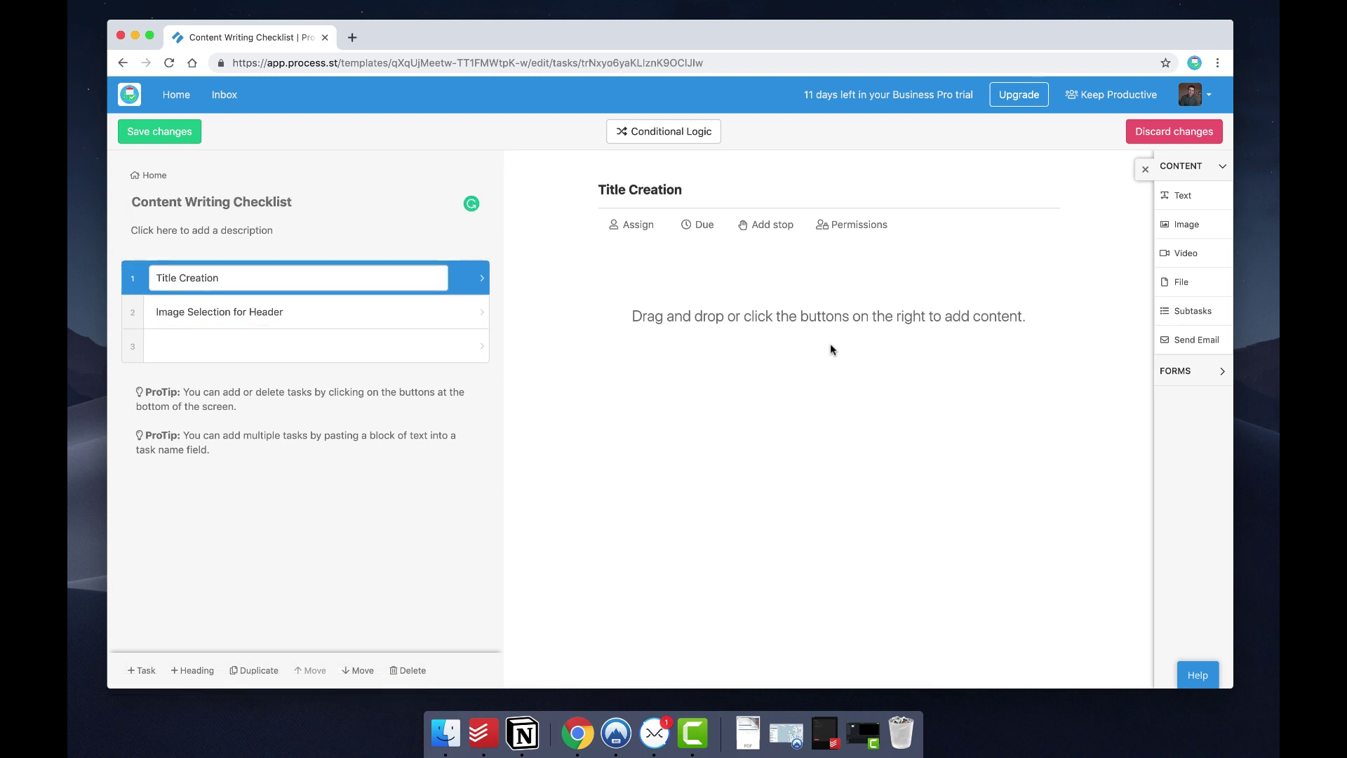
click(1221, 167)
click(1221, 166)
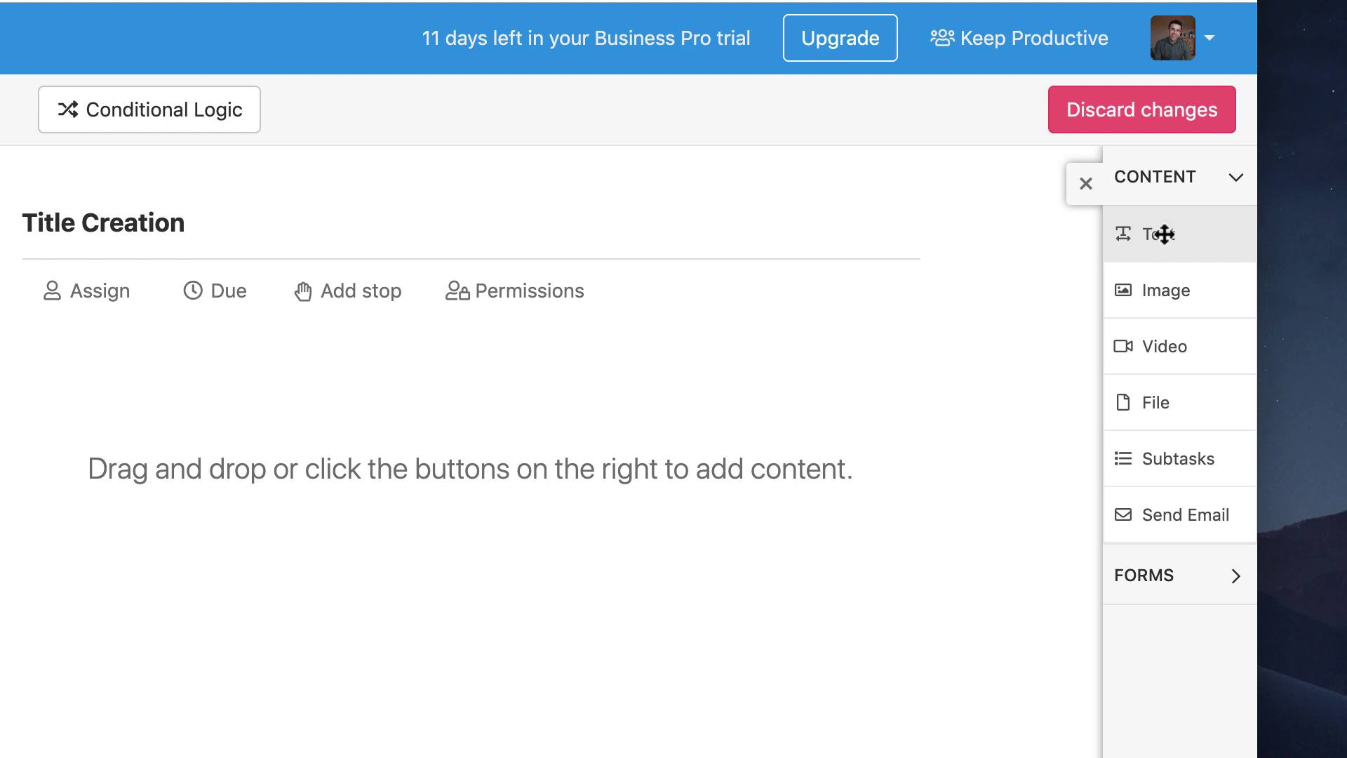
drag(1160, 231, 493, 478)
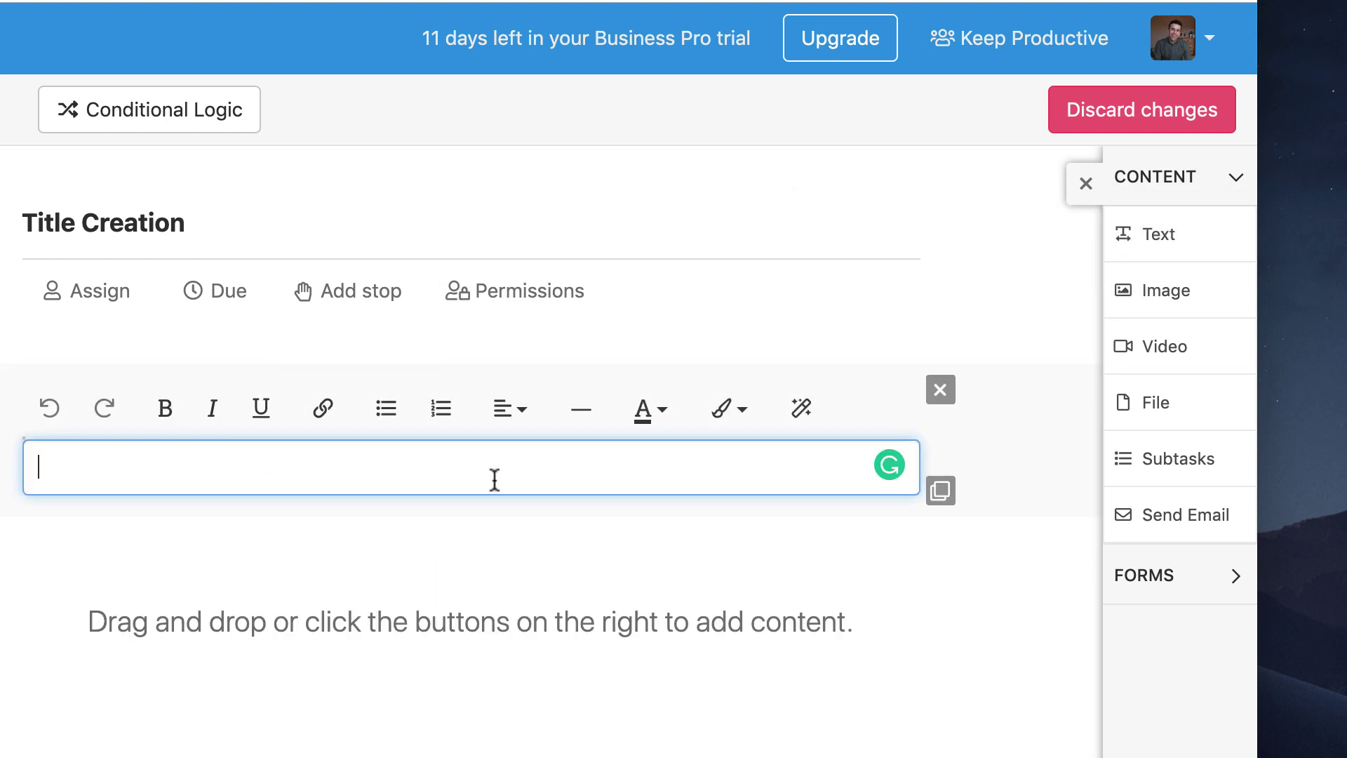
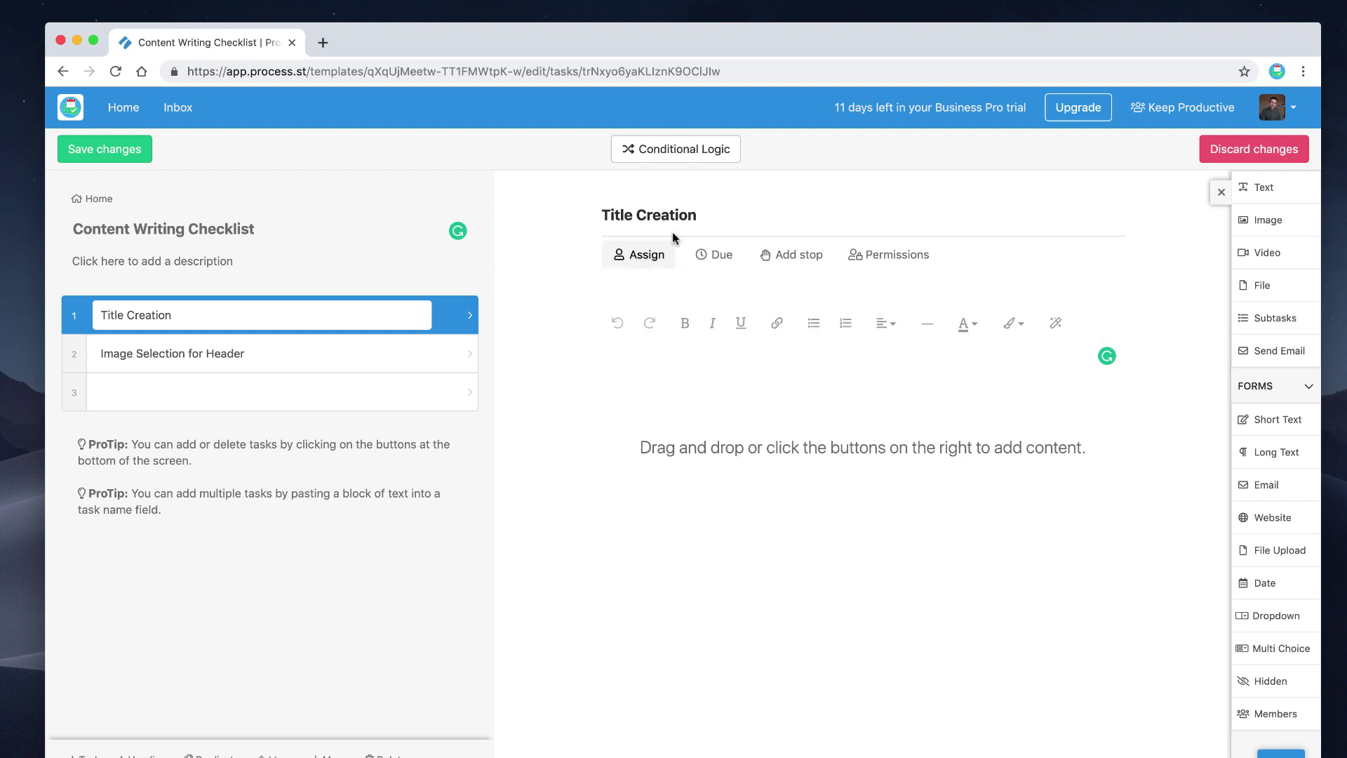
Assign the Finance and Marketing groups to the Title Creation task and look at the roles available for assignment
click(643, 261)
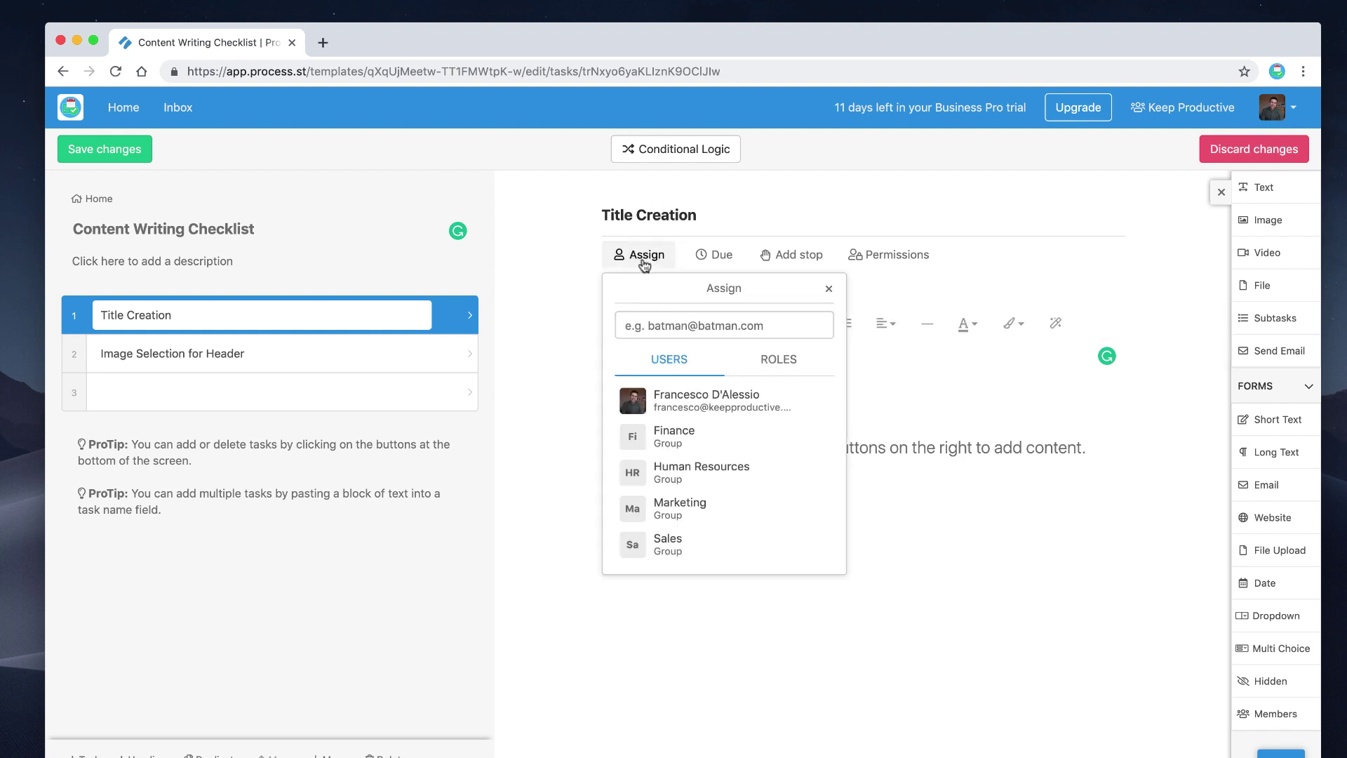
click(698, 442)
click(691, 480)
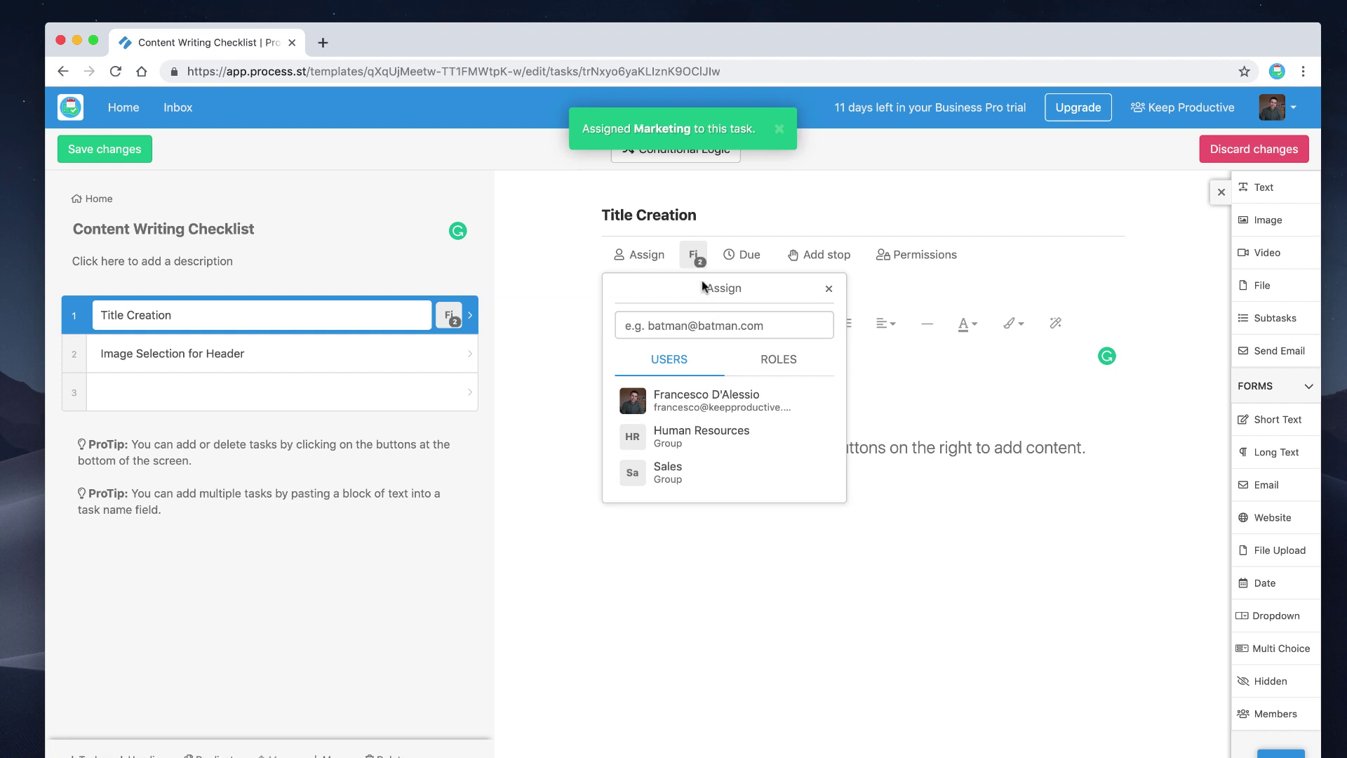
click(777, 358)
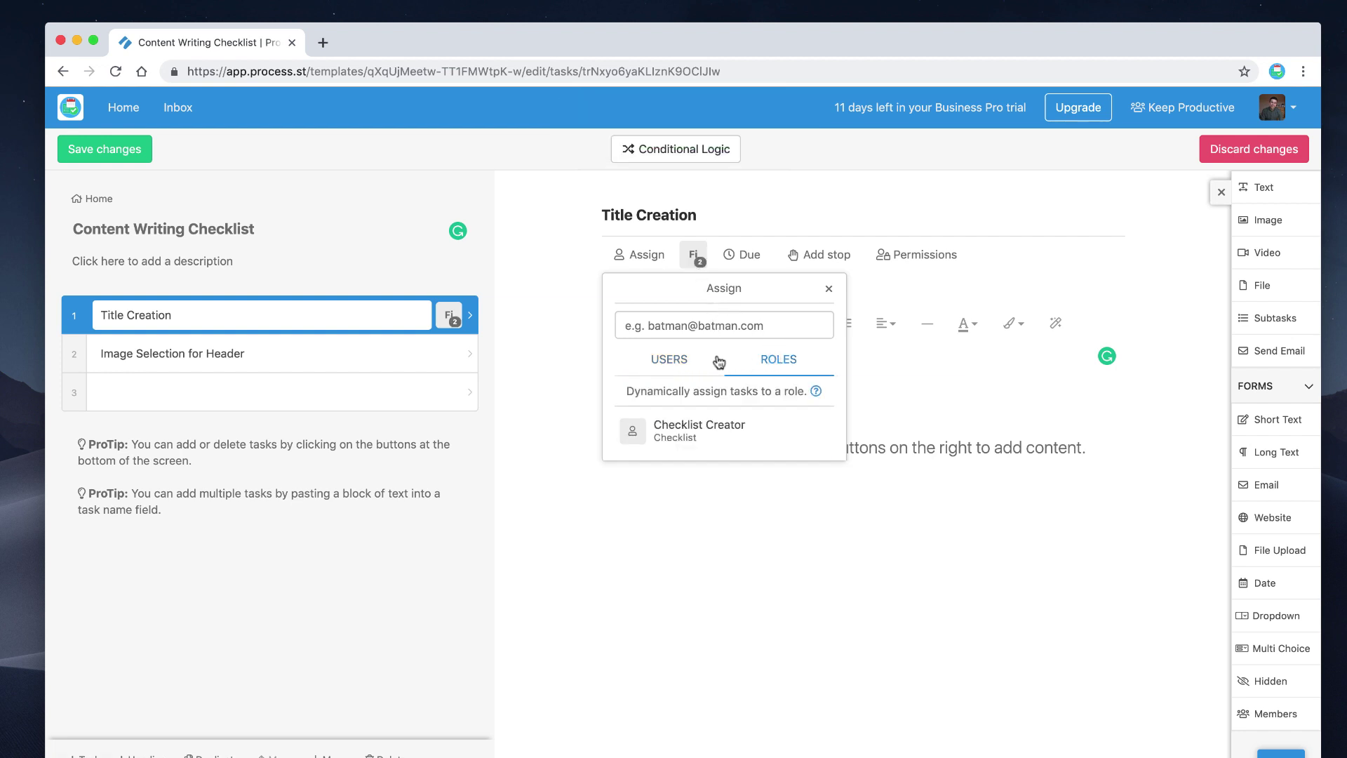
click(684, 360)
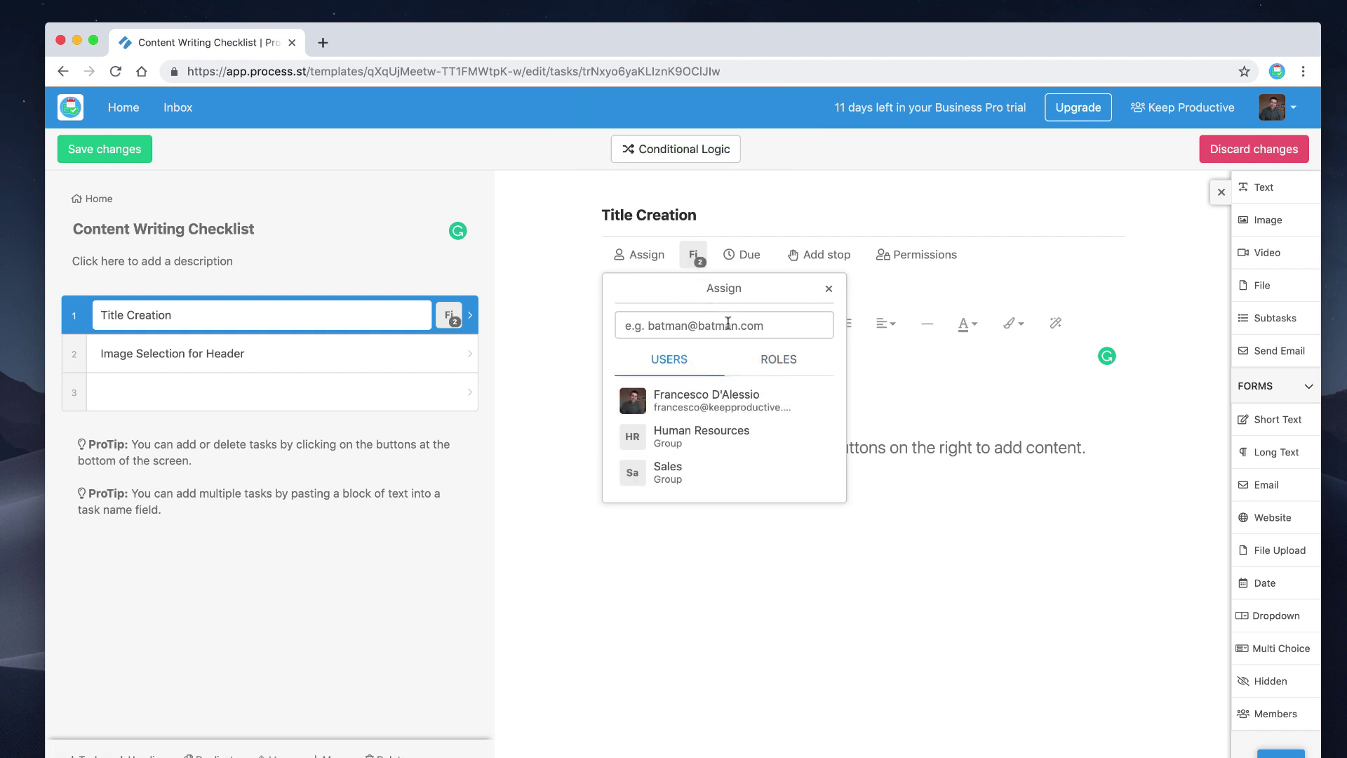
Remove the Finance group from the assignees of the Title Creation task
click(693, 256)
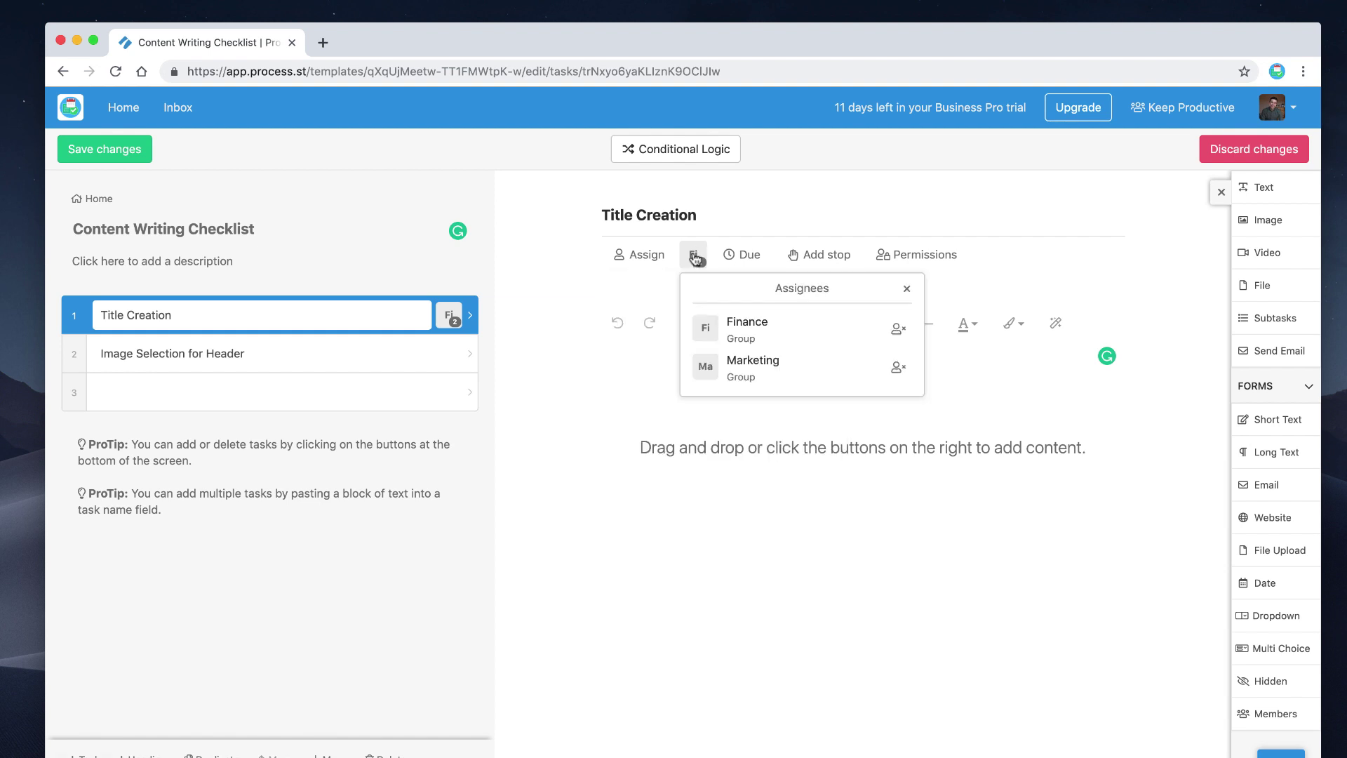
click(898, 329)
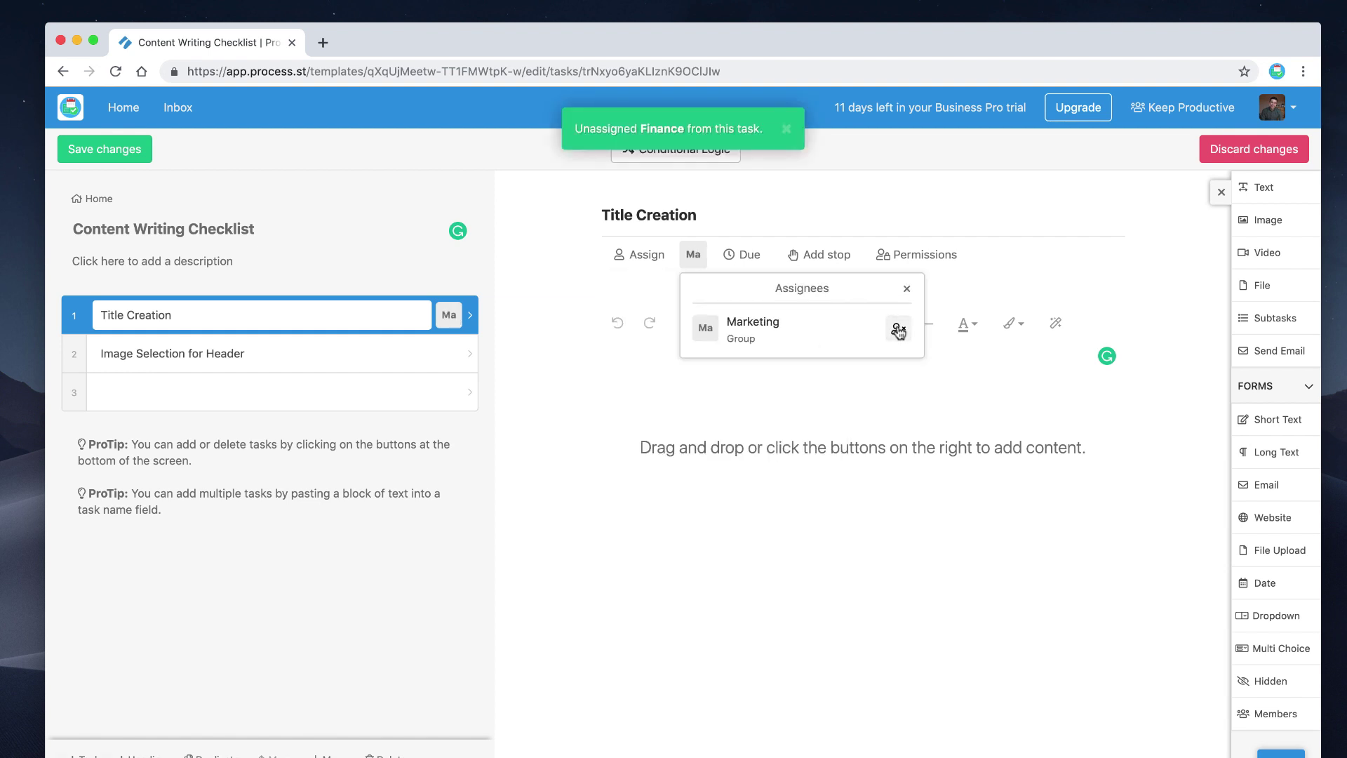
click(790, 526)
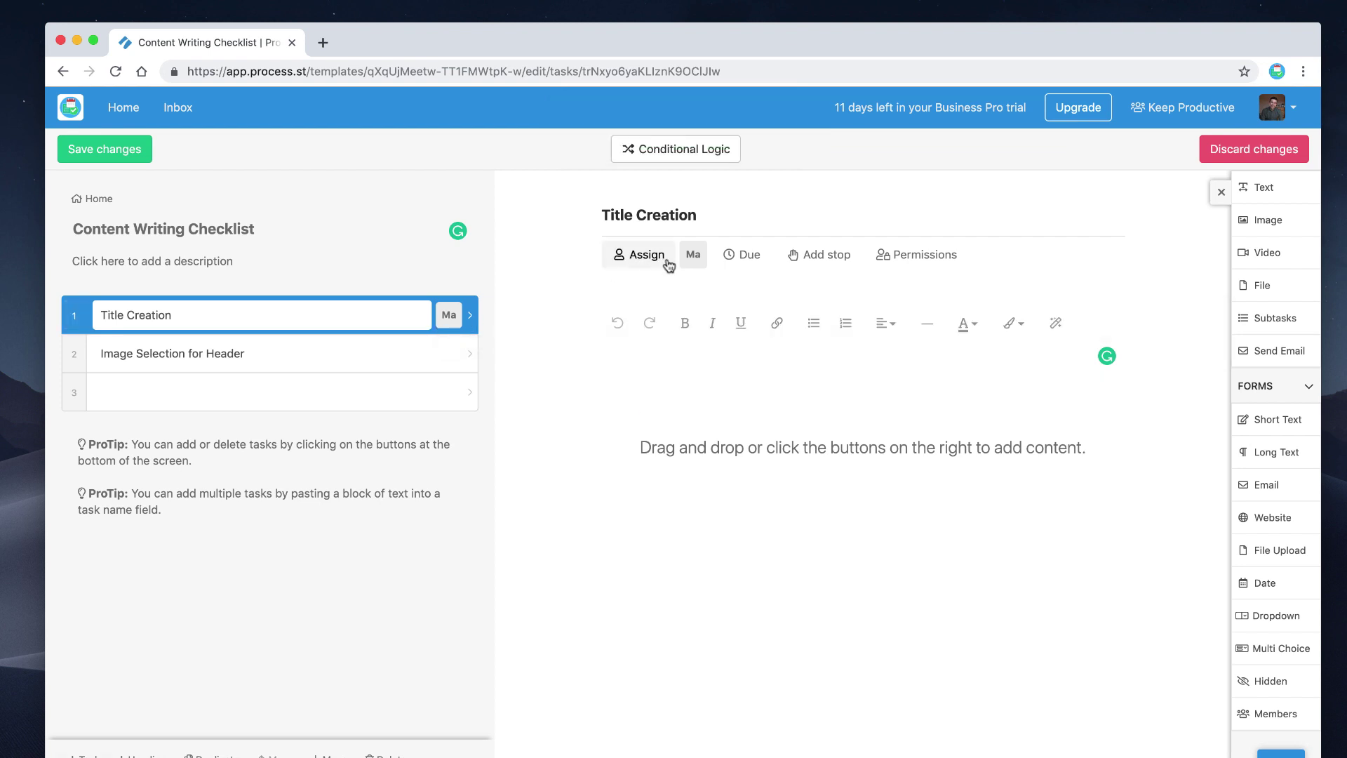
Name the third task "Paying Contributor" and assign it to the Finance group
click(229, 400)
text(Paying Contributor)
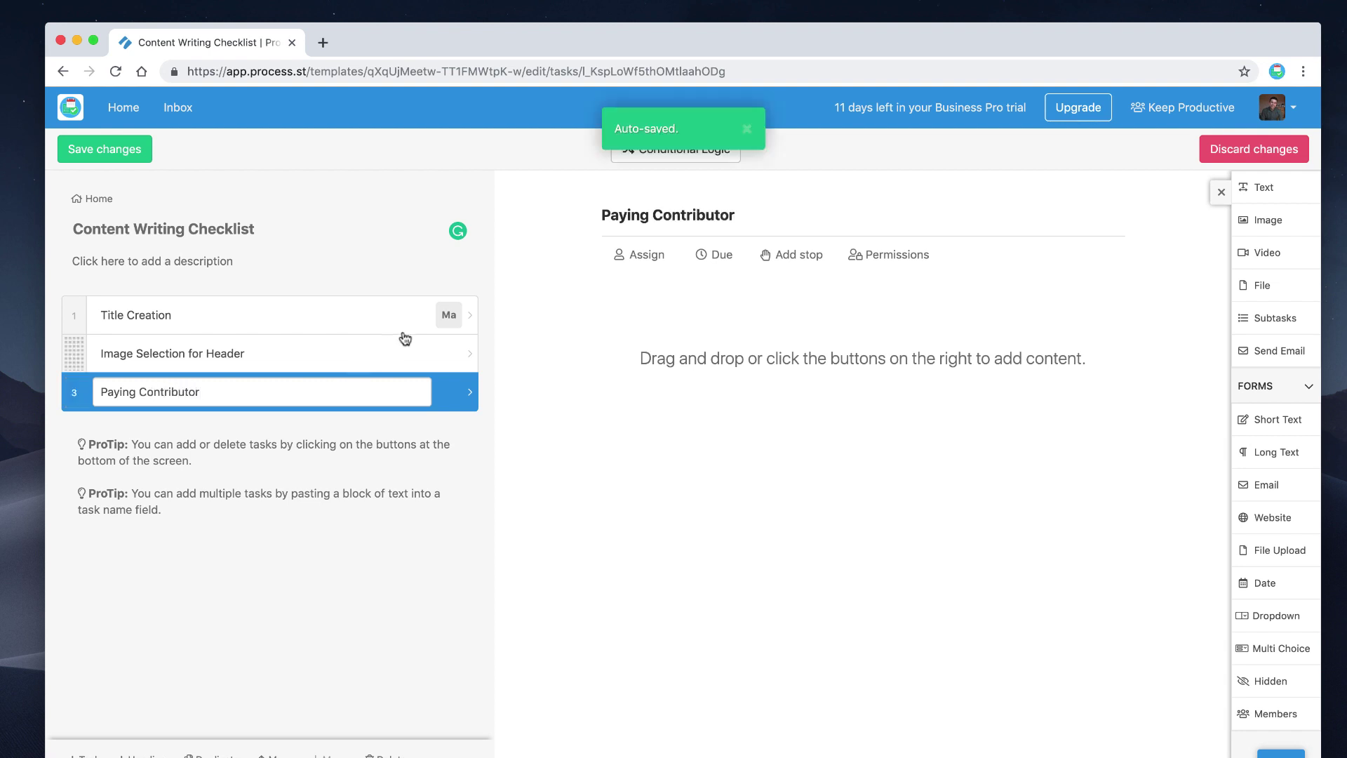
click(639, 253)
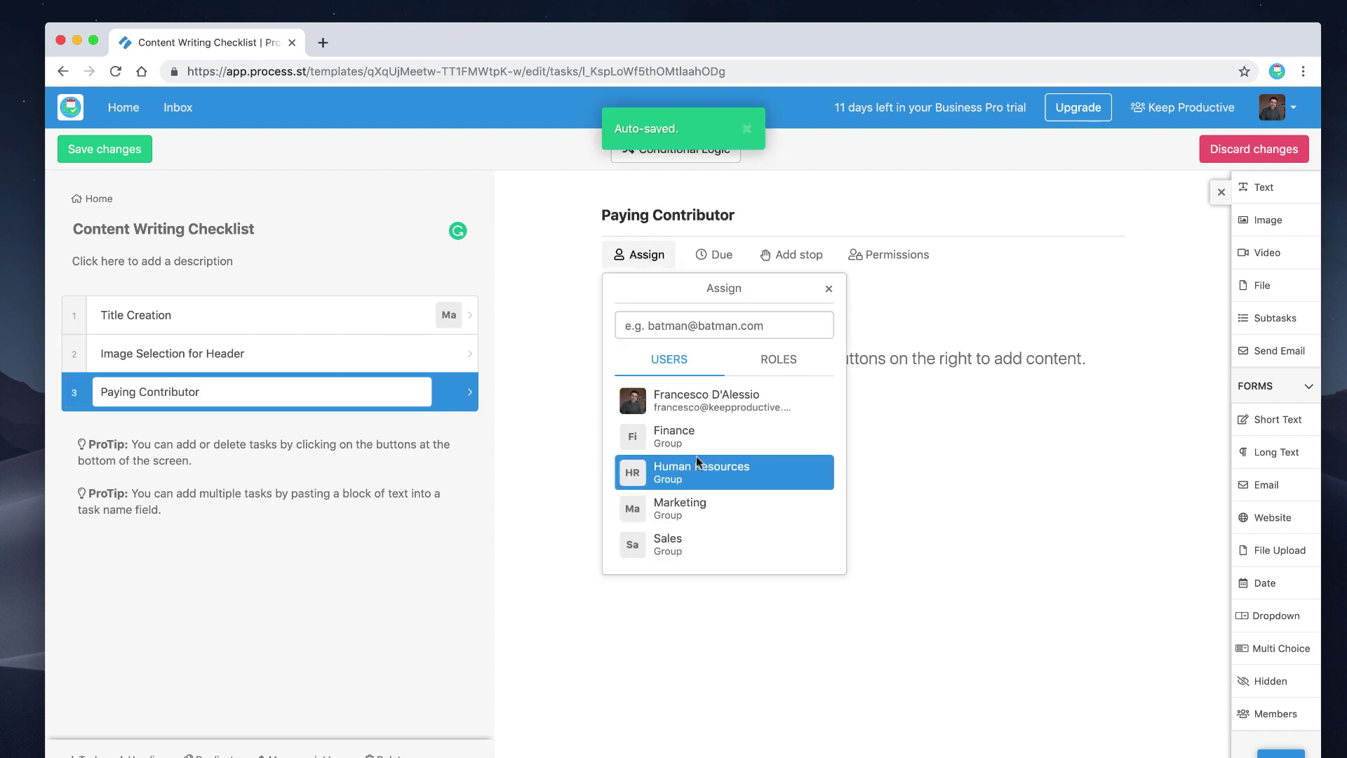
click(673, 437)
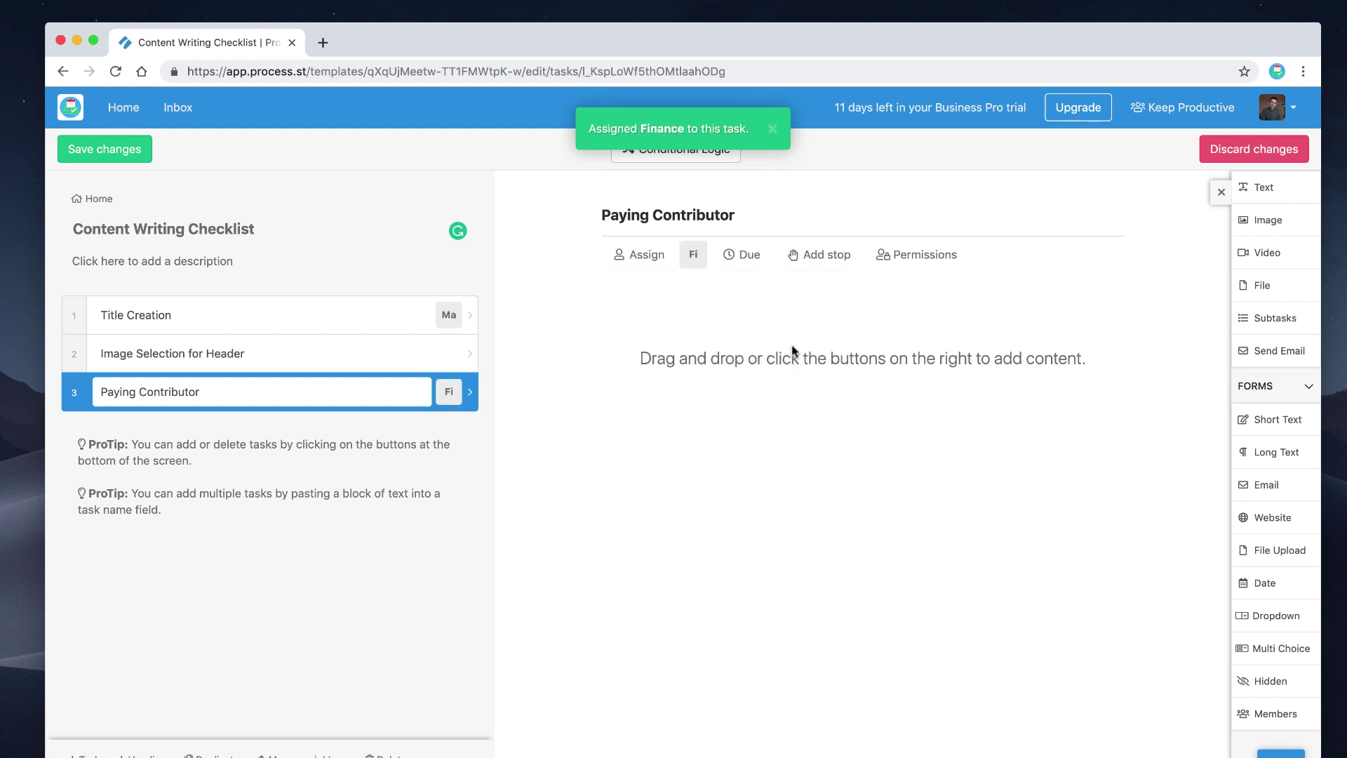
Assign the Marketing group to the Image Selection for Header task
click(349, 353)
click(658, 261)
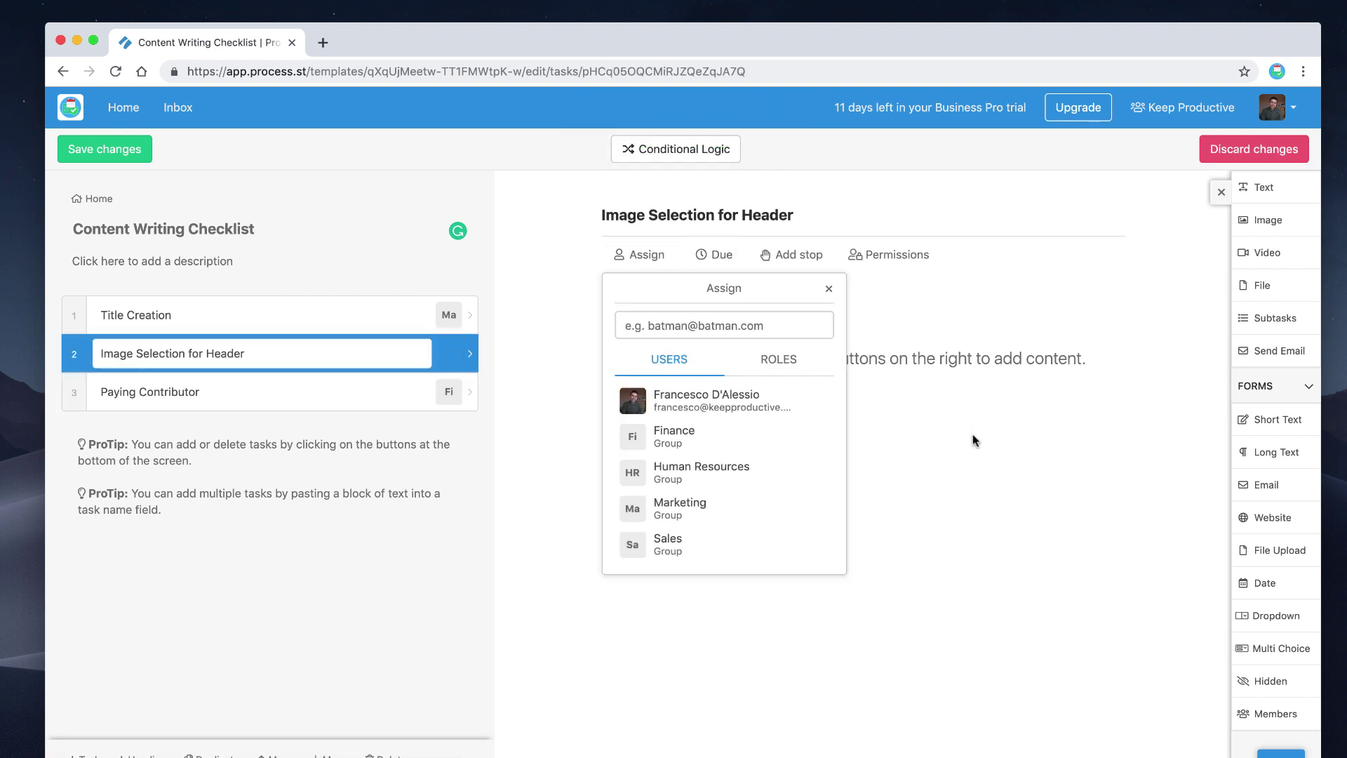
click(679, 508)
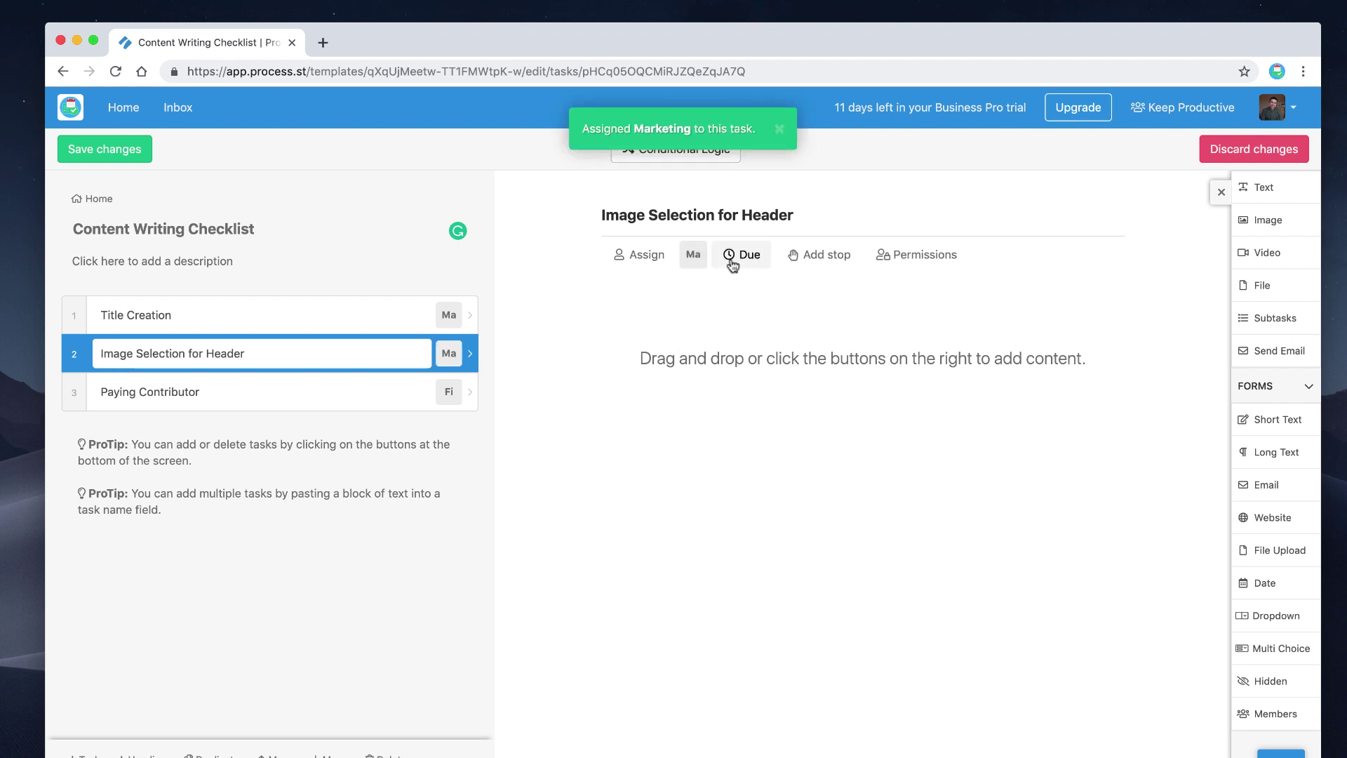
Examine the dynamic due date settings of the Title Creation task, including the rule choices and the after/before options
click(322, 327)
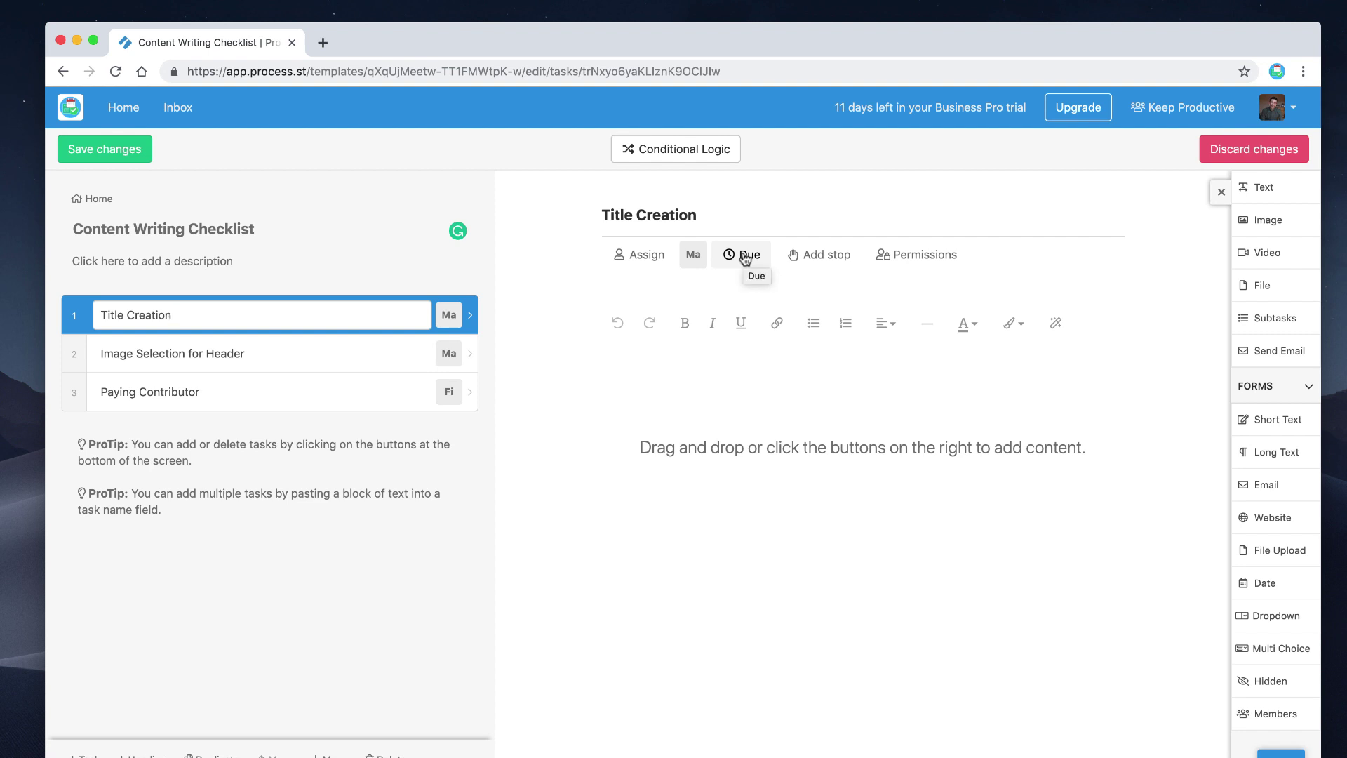
click(744, 260)
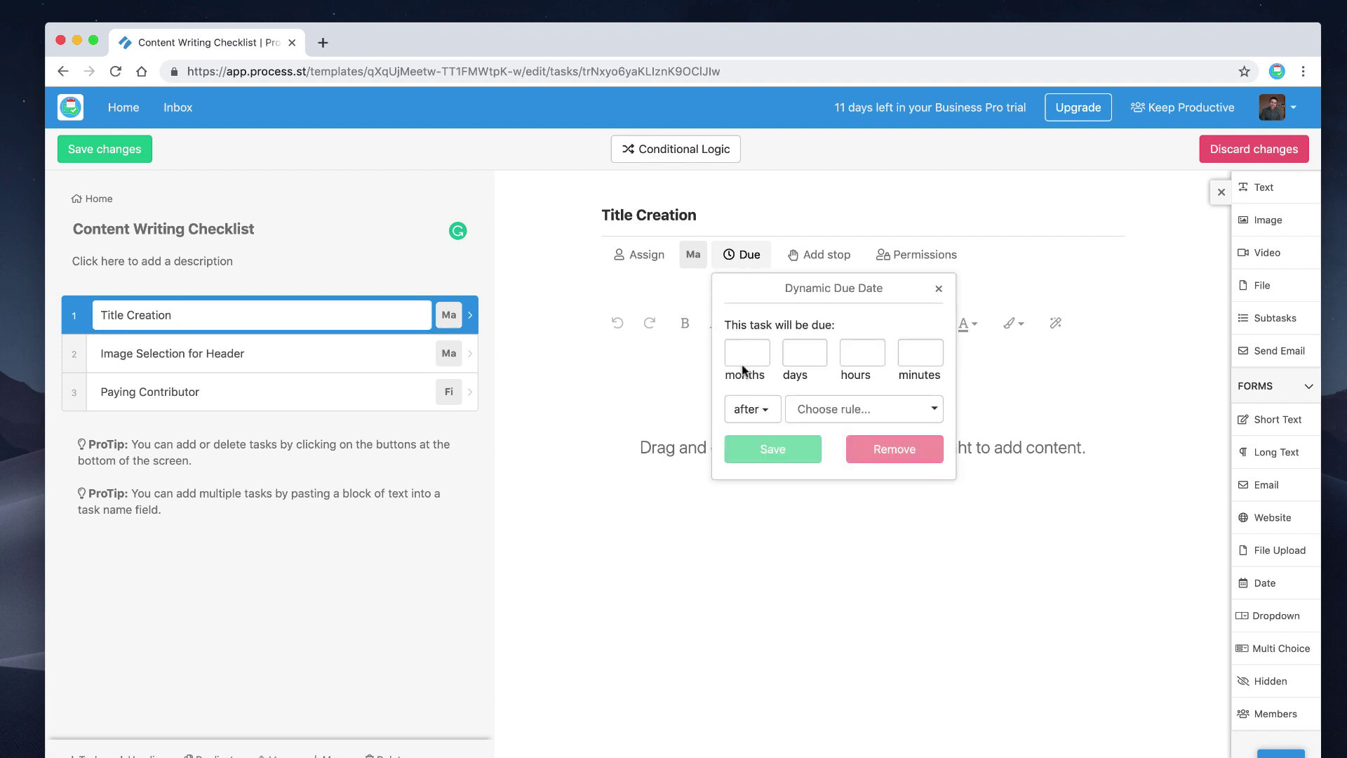
click(822, 416)
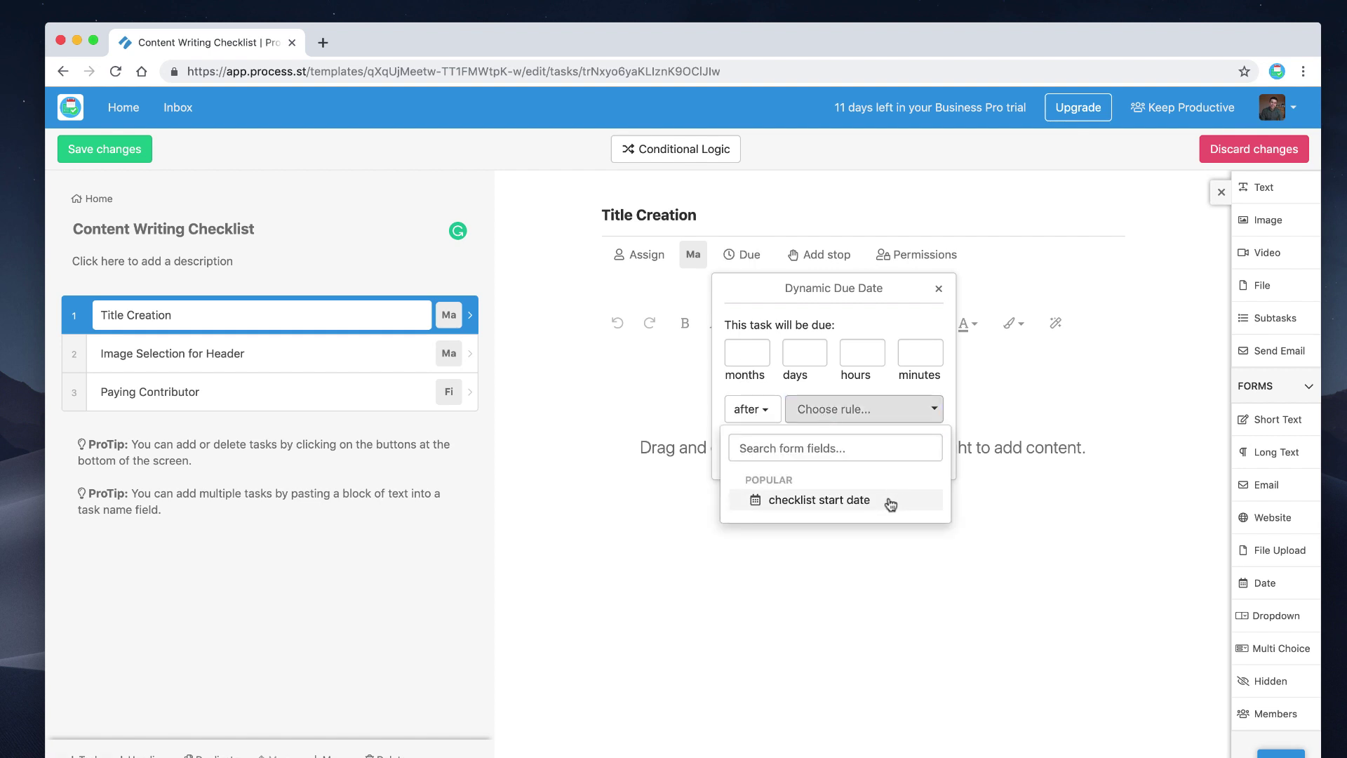
click(751, 409)
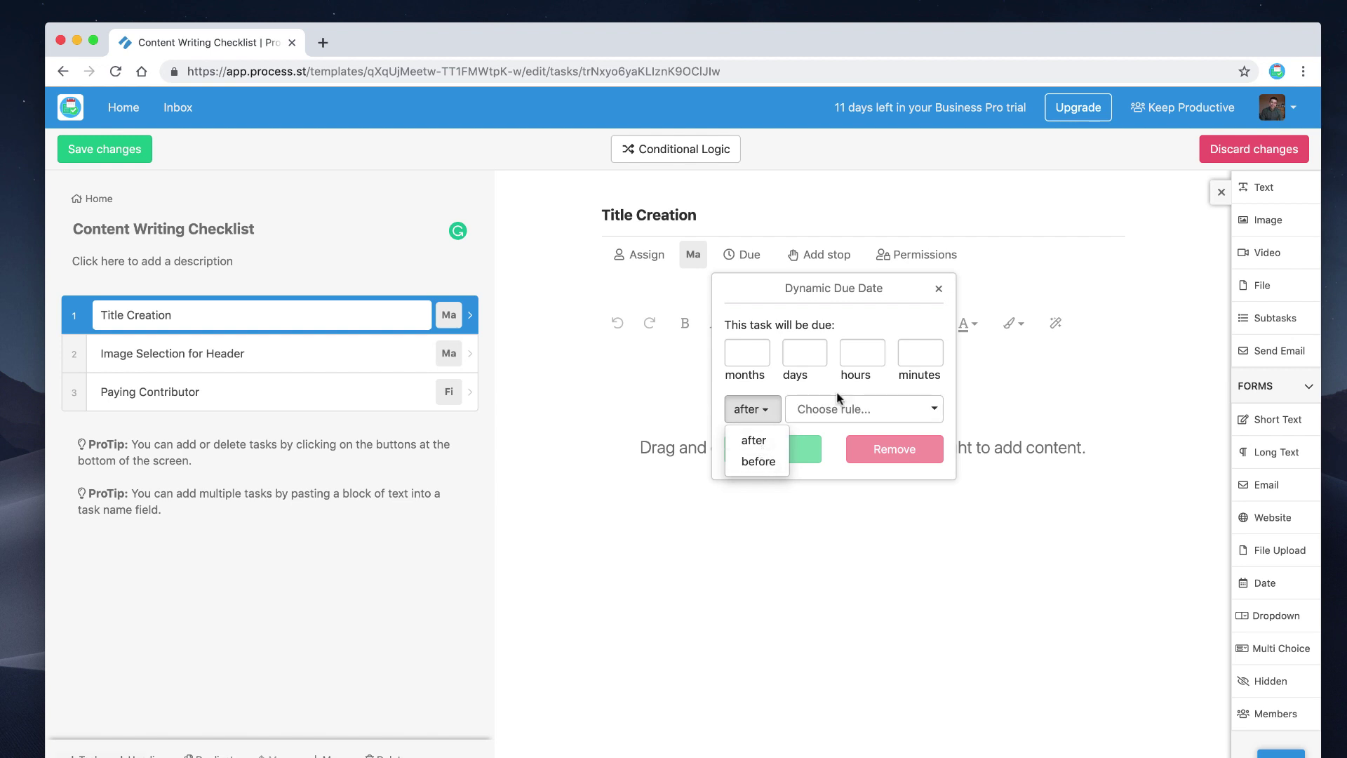
click(764, 447)
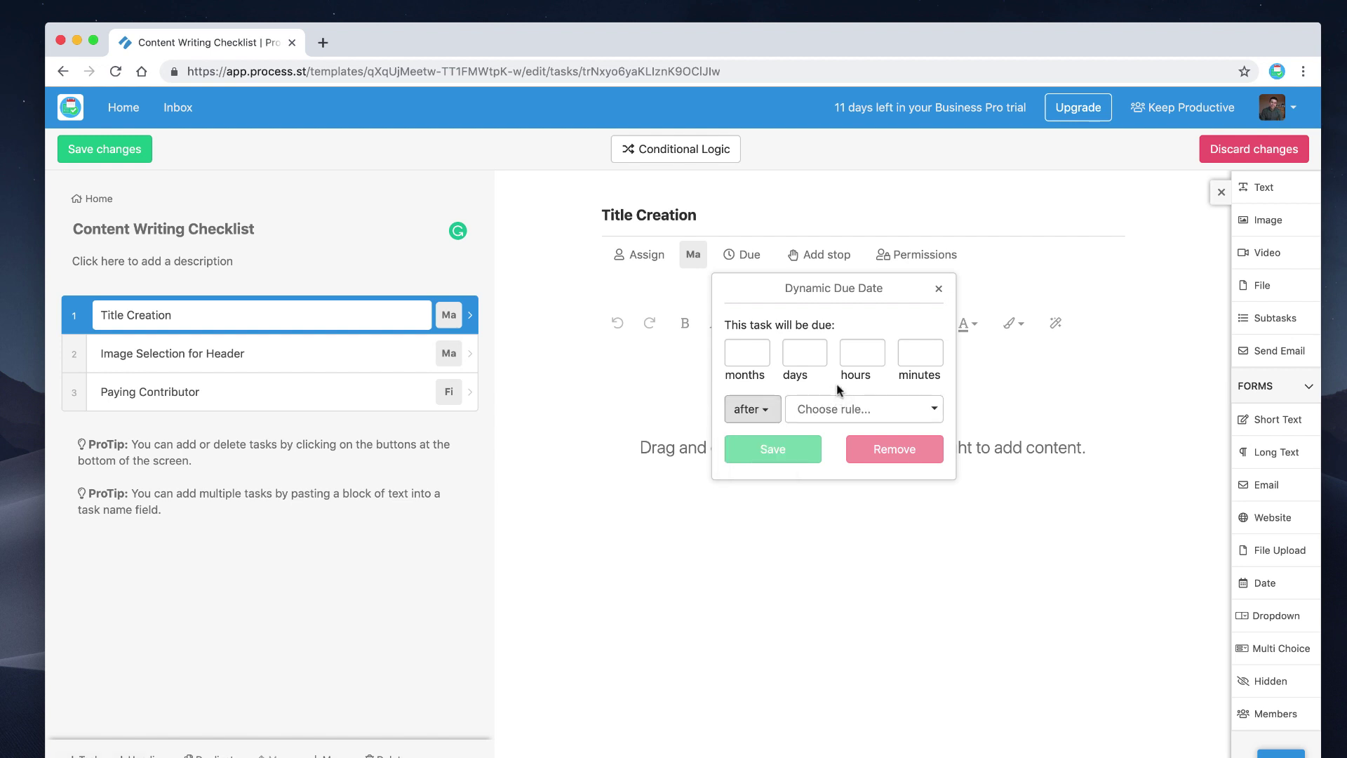
click(938, 290)
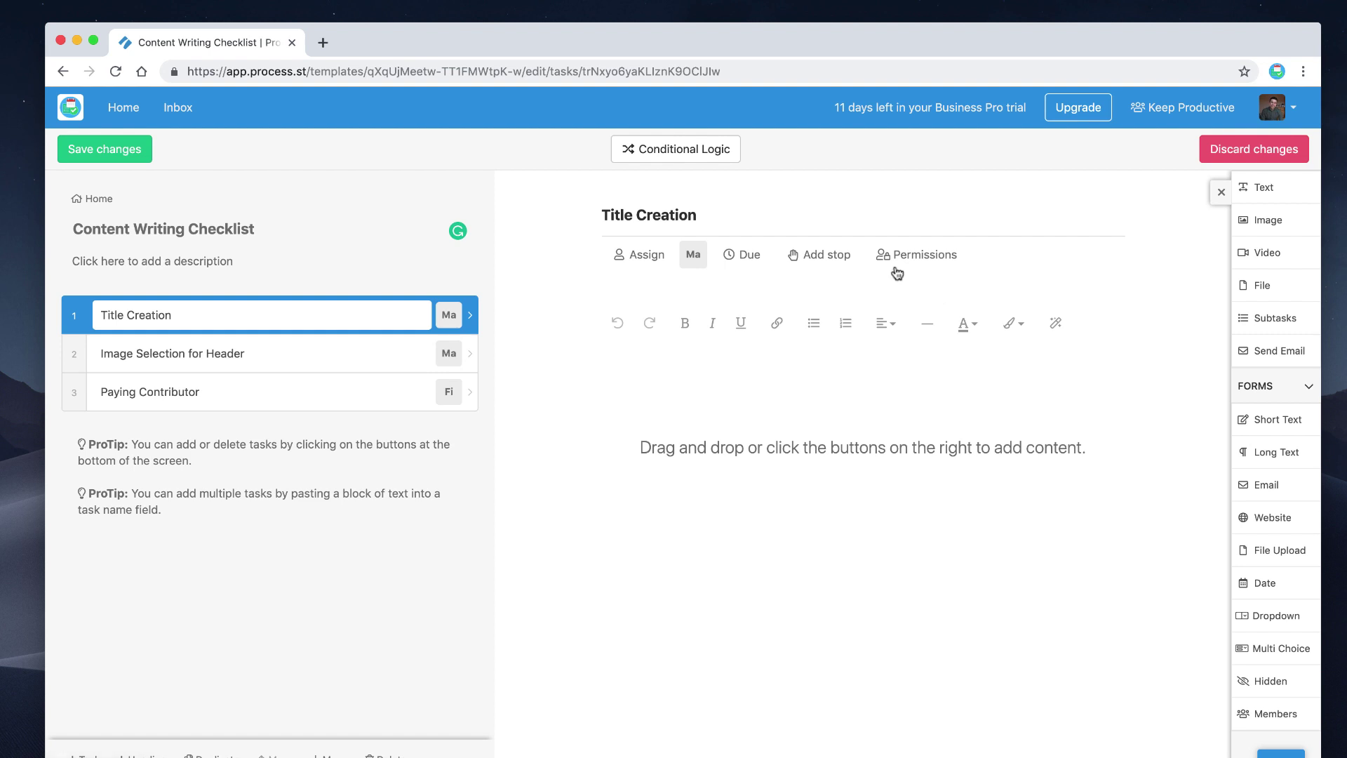
Add a stop to the Title Creation task and remove it again
click(818, 261)
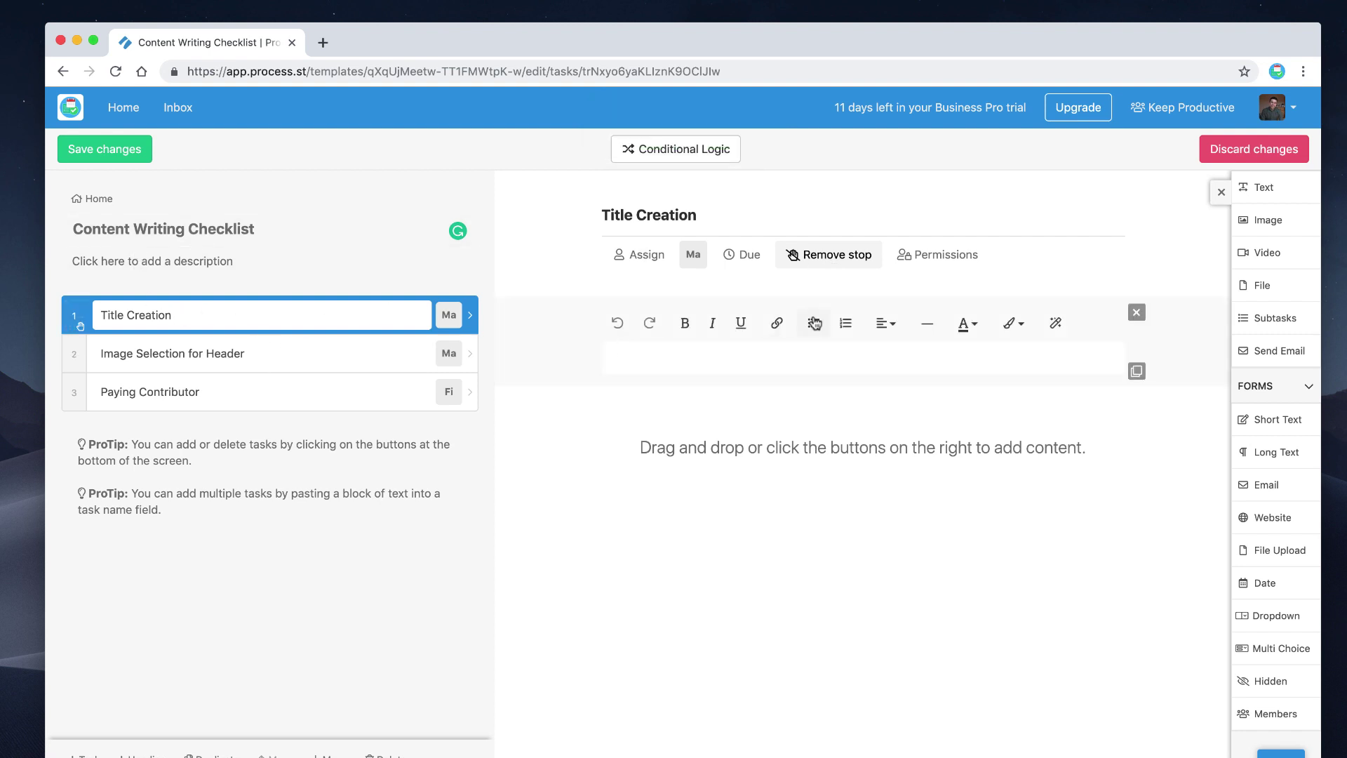
click(813, 262)
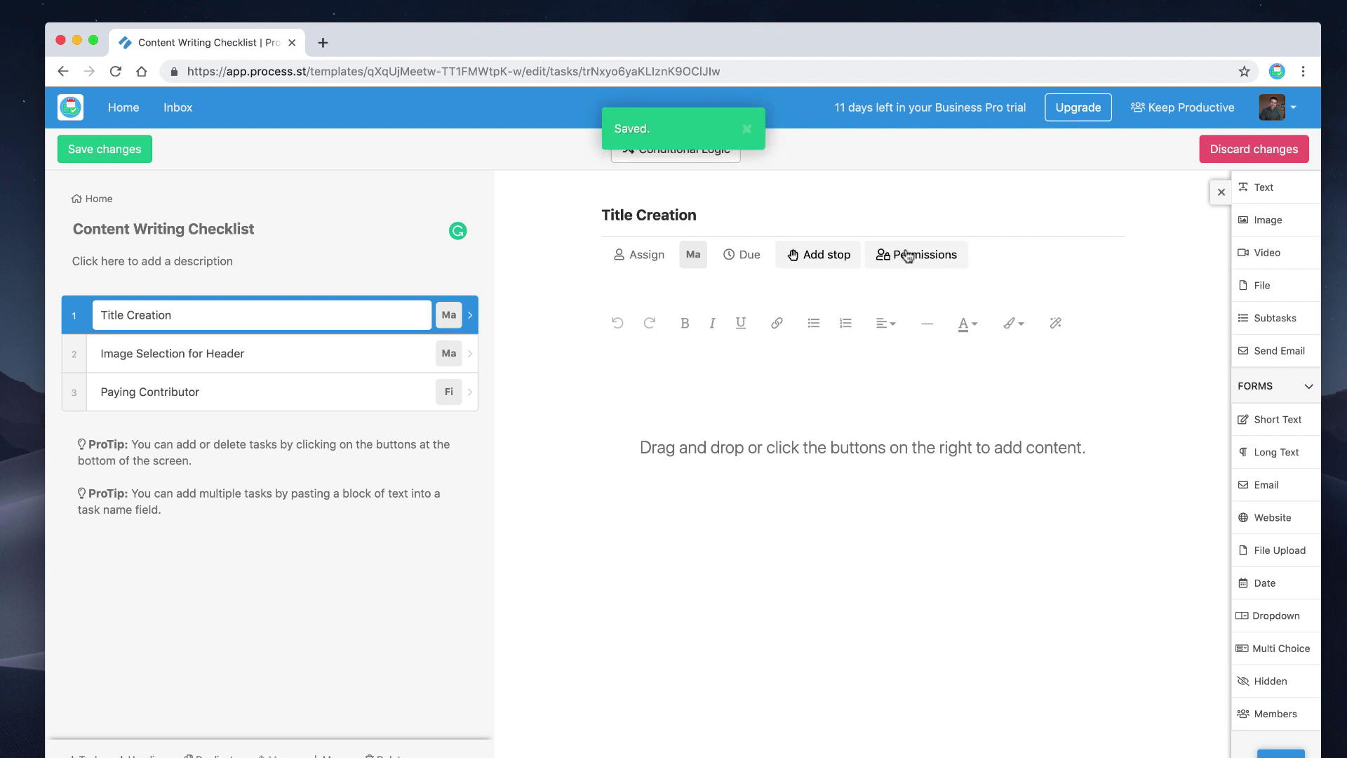
Give an individual user a custom visibility permission on the Title Creation task and remove that permission again
click(941, 257)
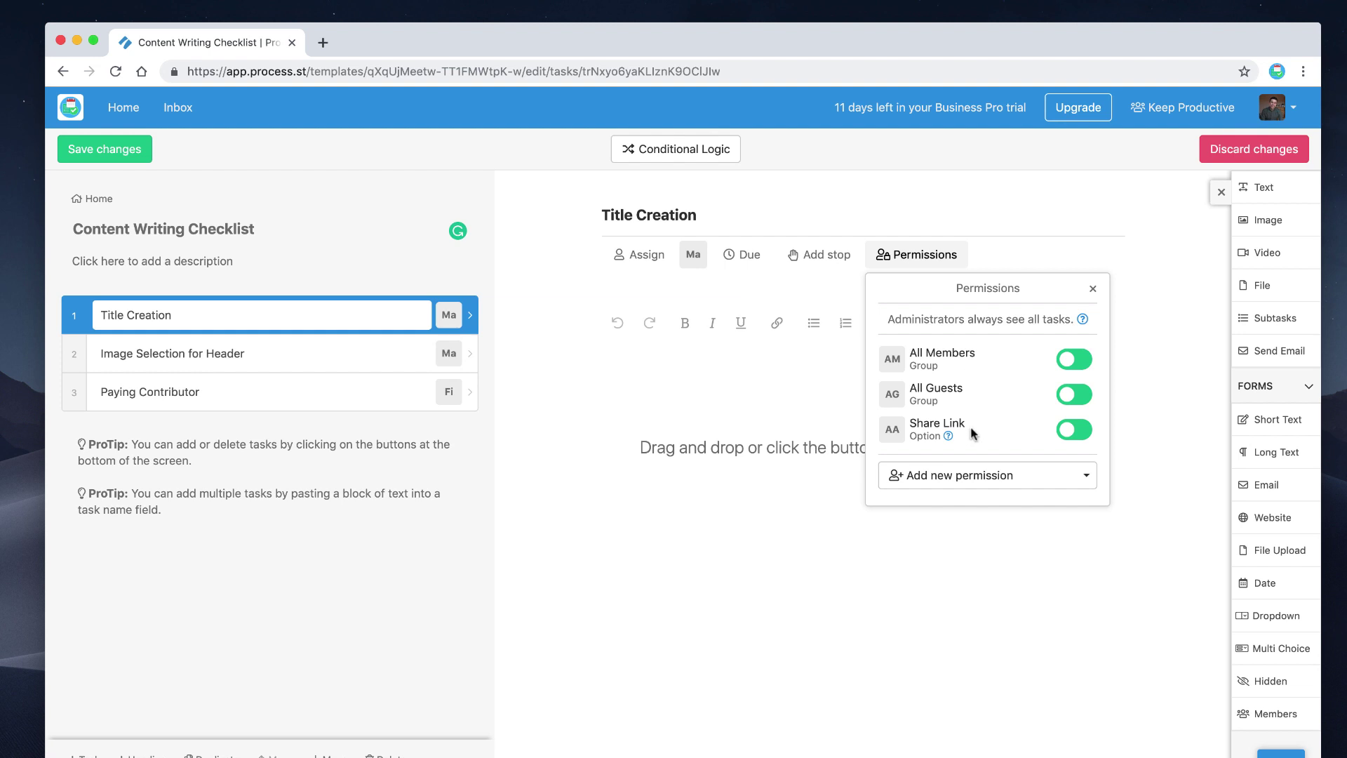
click(976, 475)
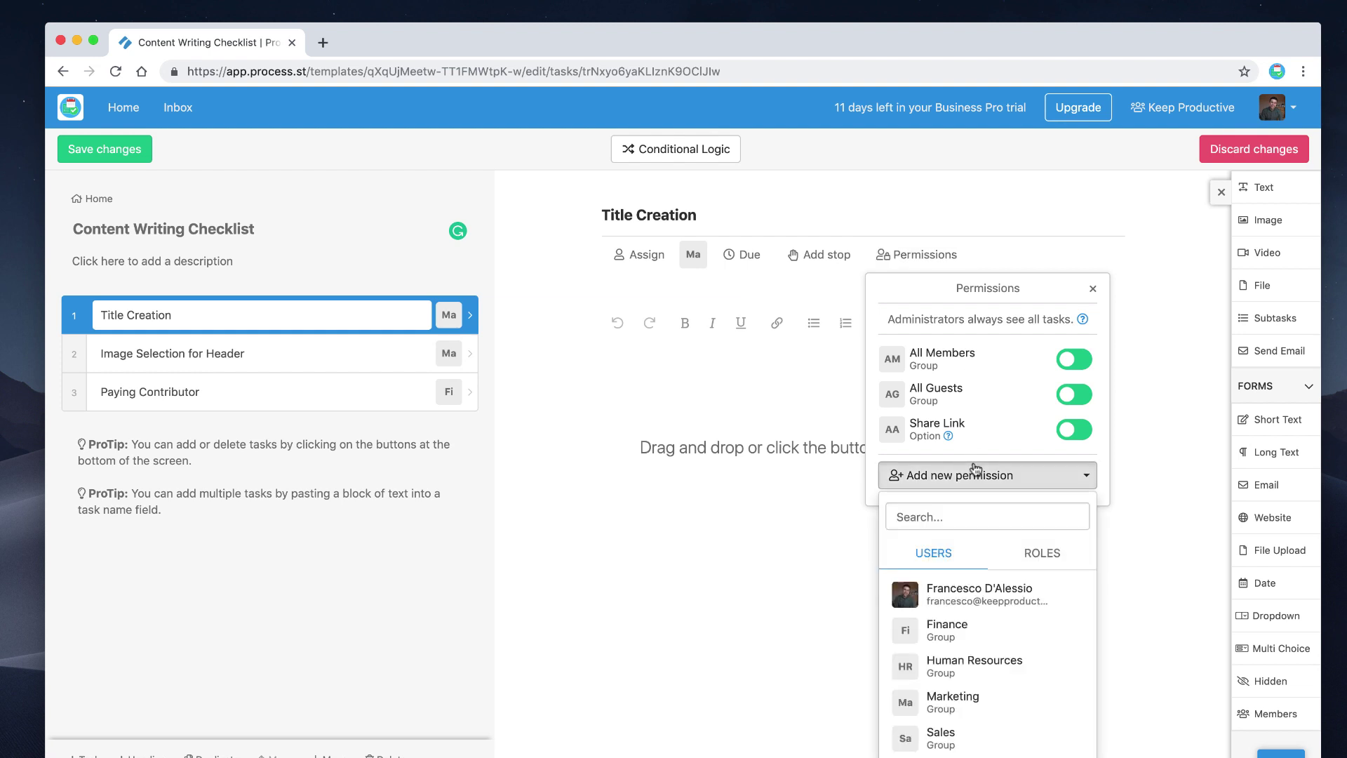
click(968, 601)
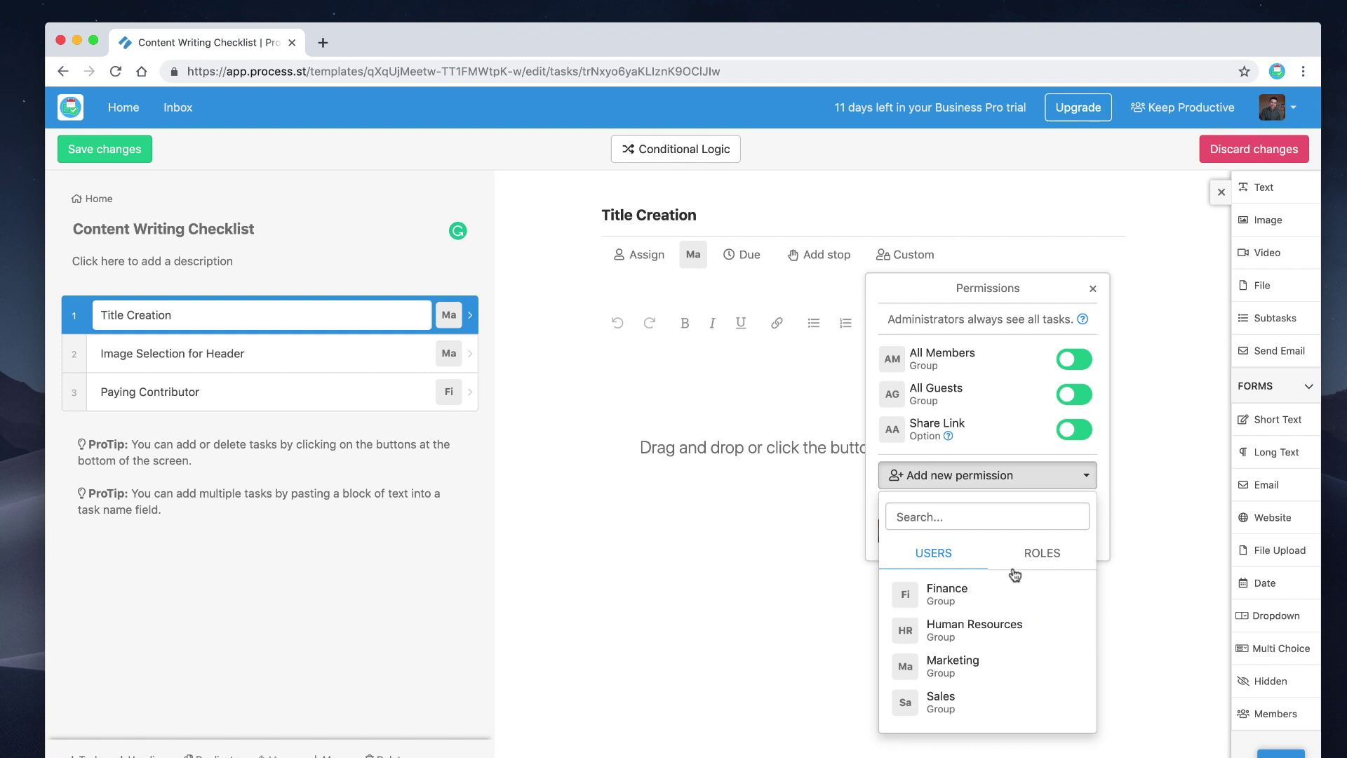
click(805, 407)
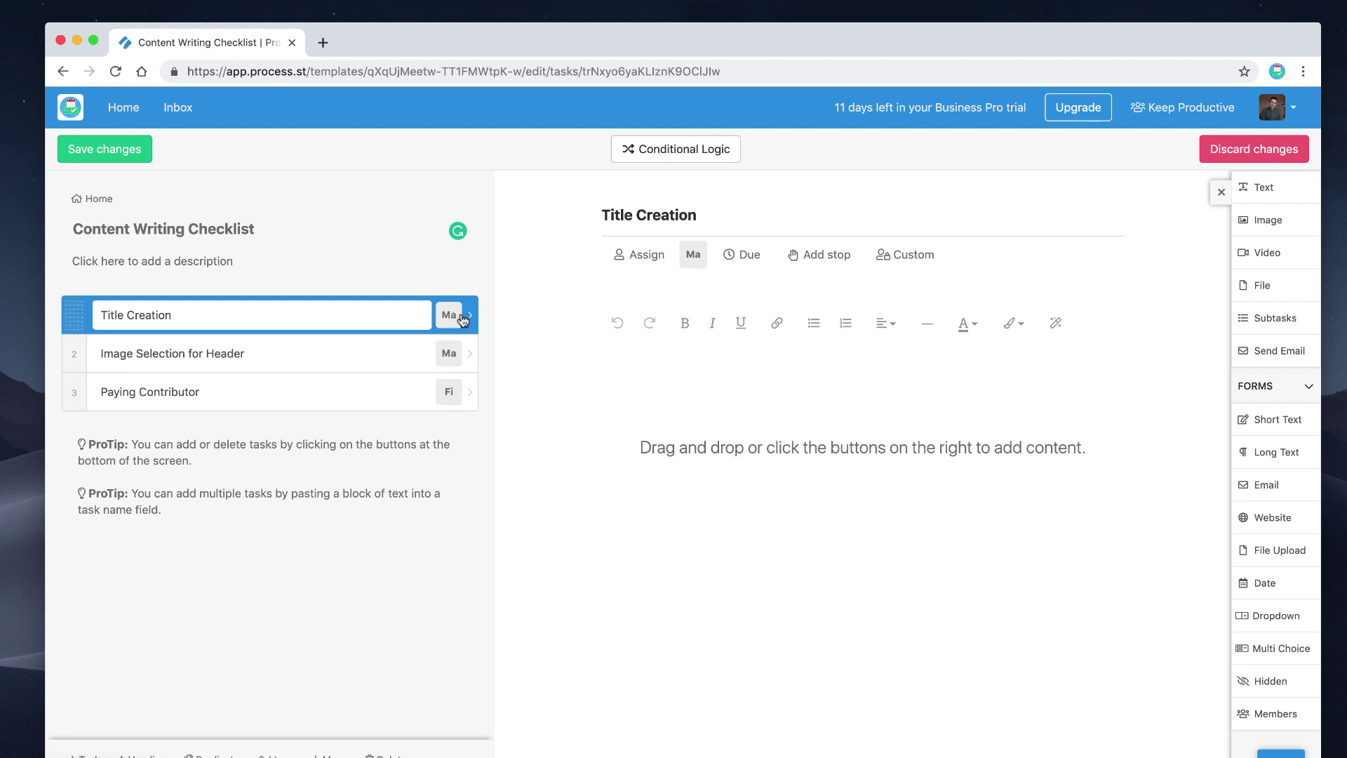
click(905, 254)
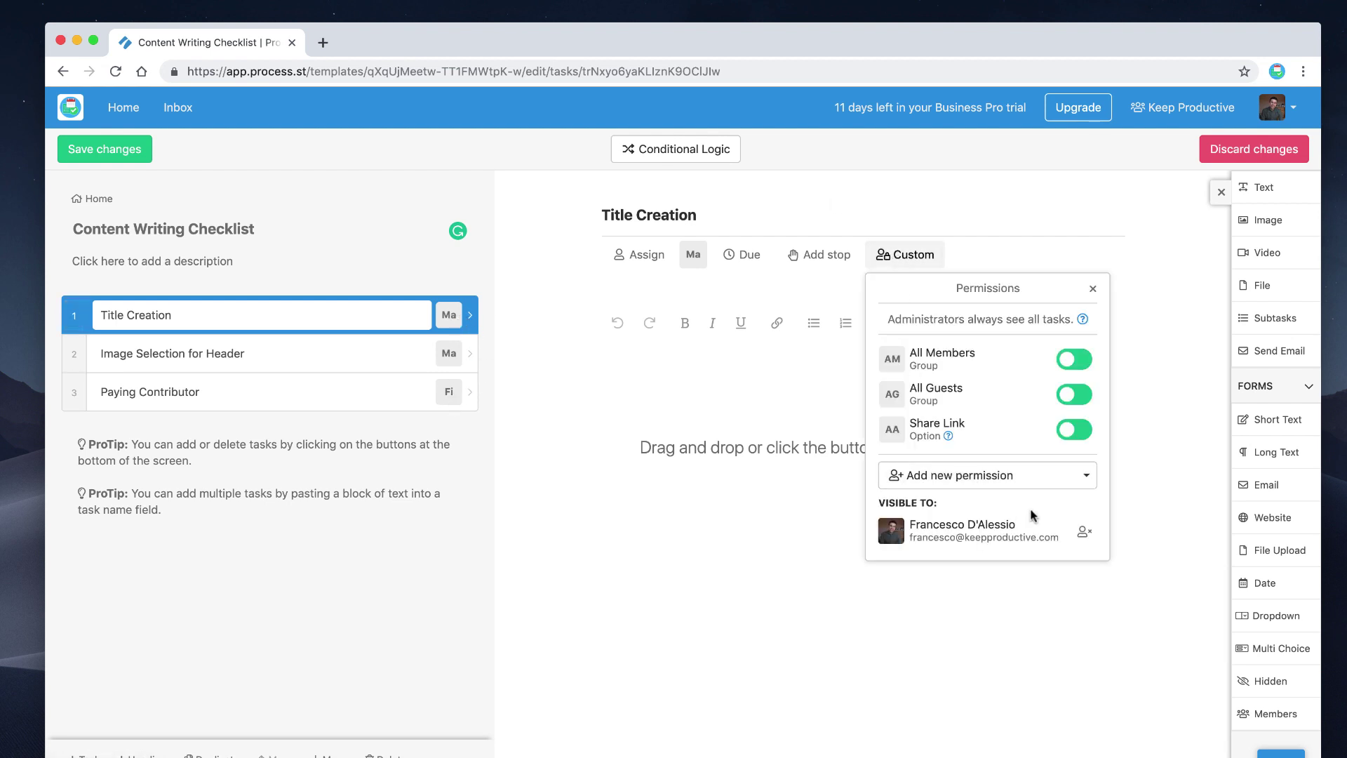
click(1084, 535)
Make the Title Creation task visible to the Marketing group and switch off the All Members permission
click(969, 476)
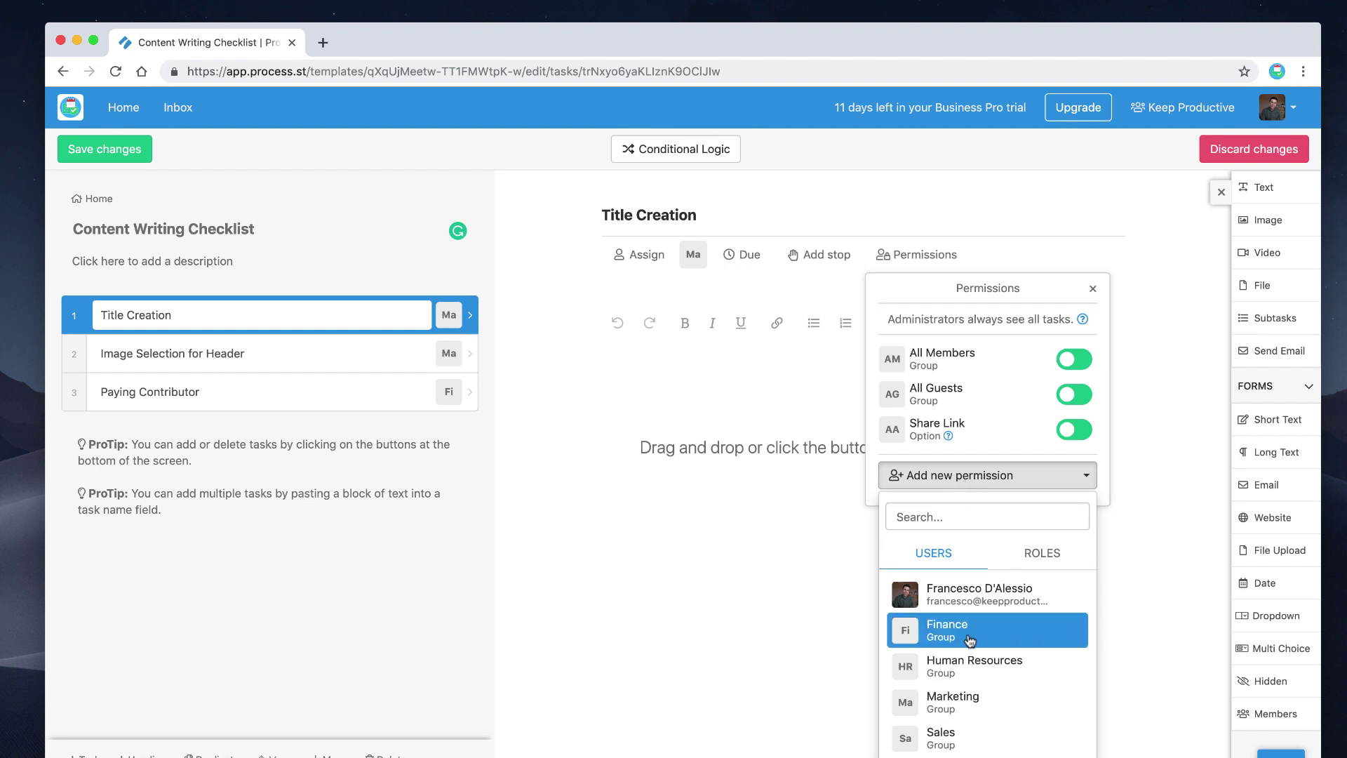
click(970, 696)
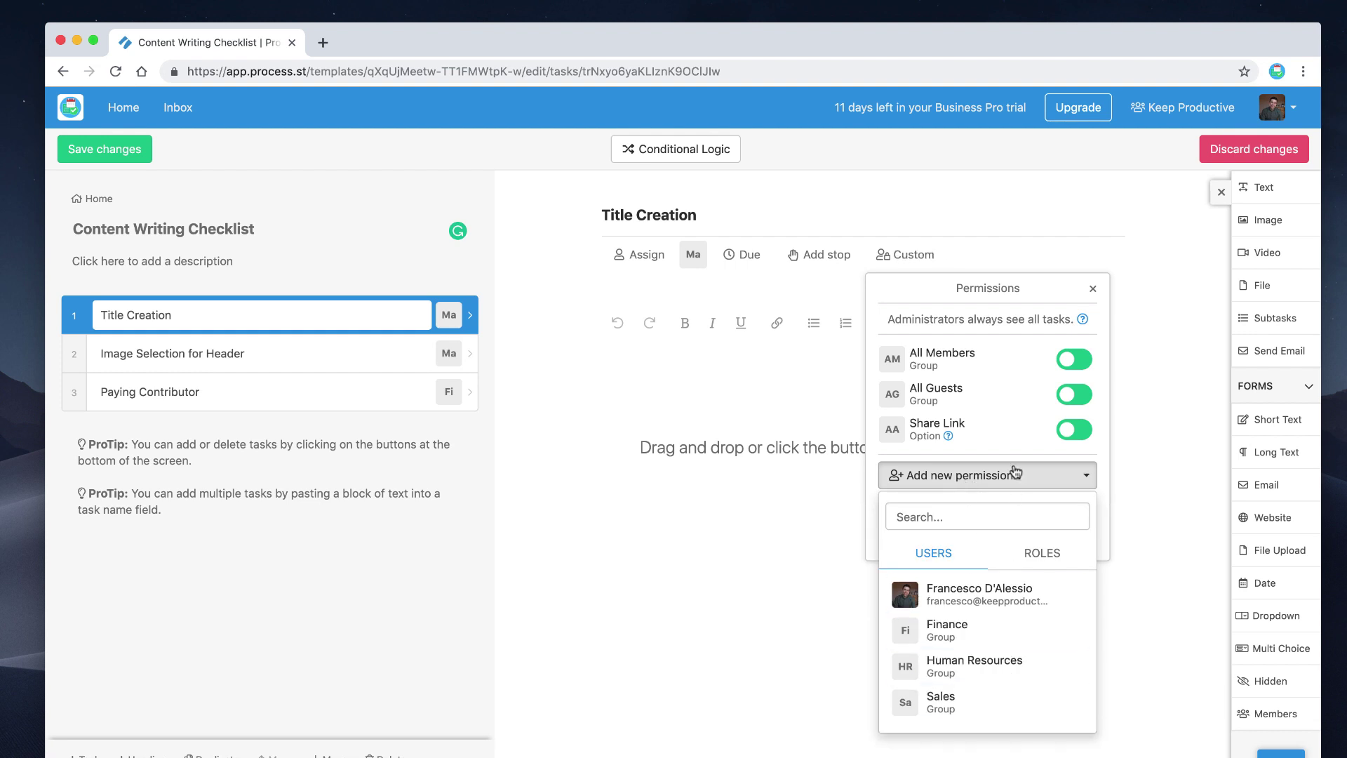
click(1074, 360)
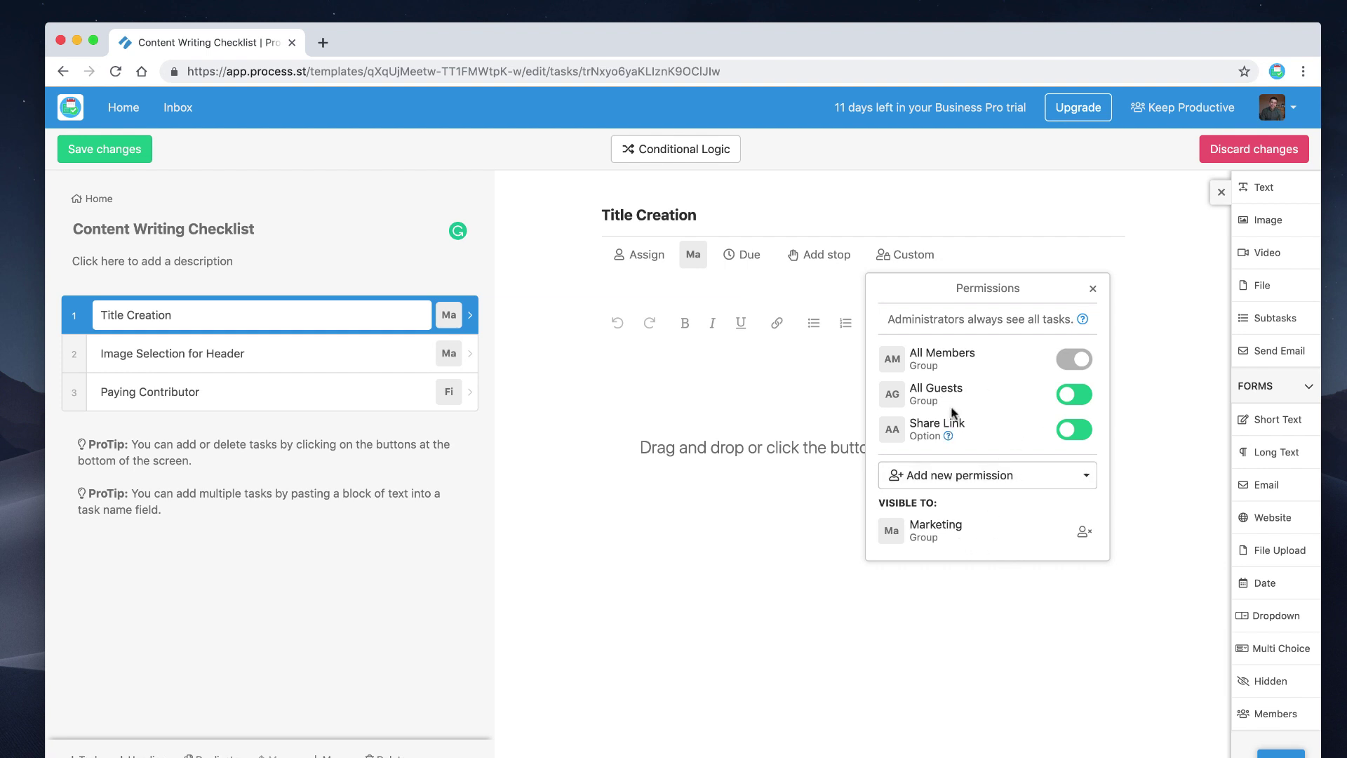
click(771, 373)
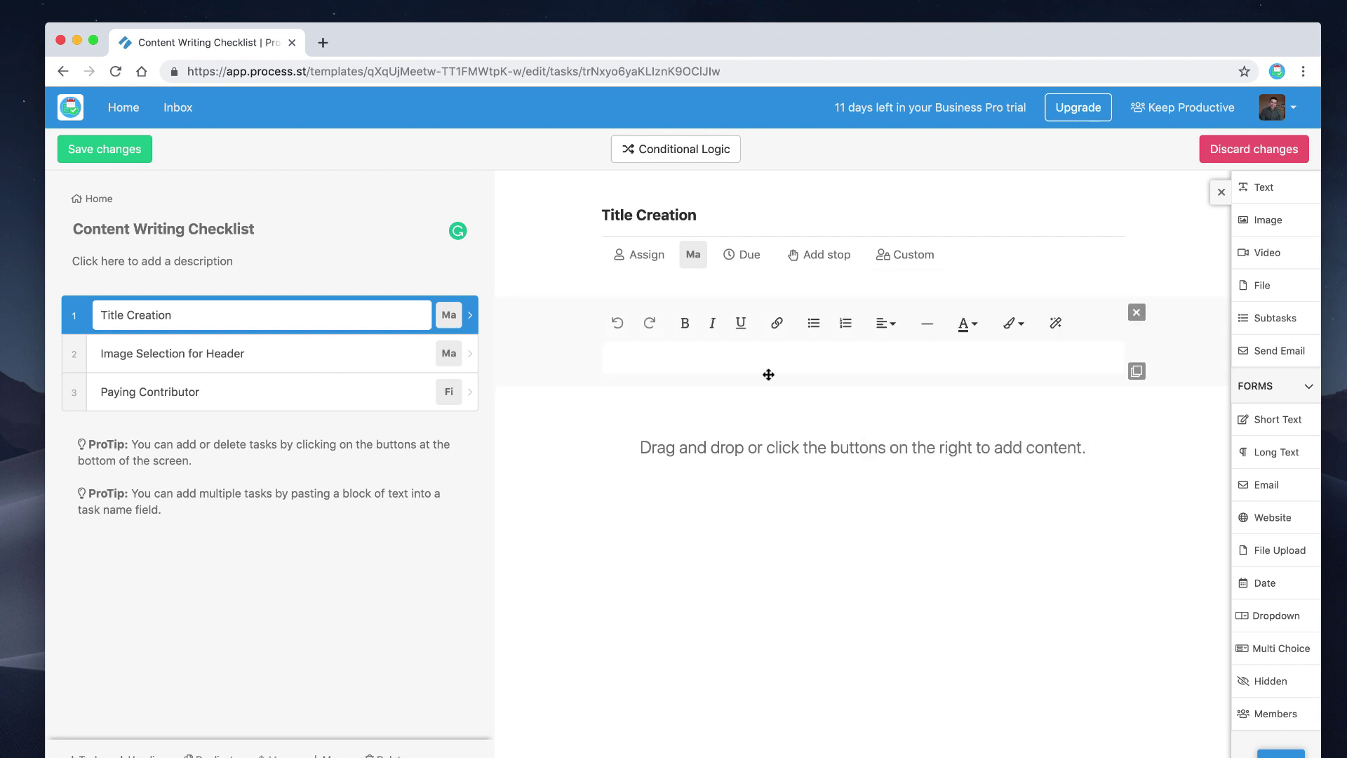
Return to the Title Creation task and save the changes to the Content Writing Checklist template
click(326, 393)
click(329, 328)
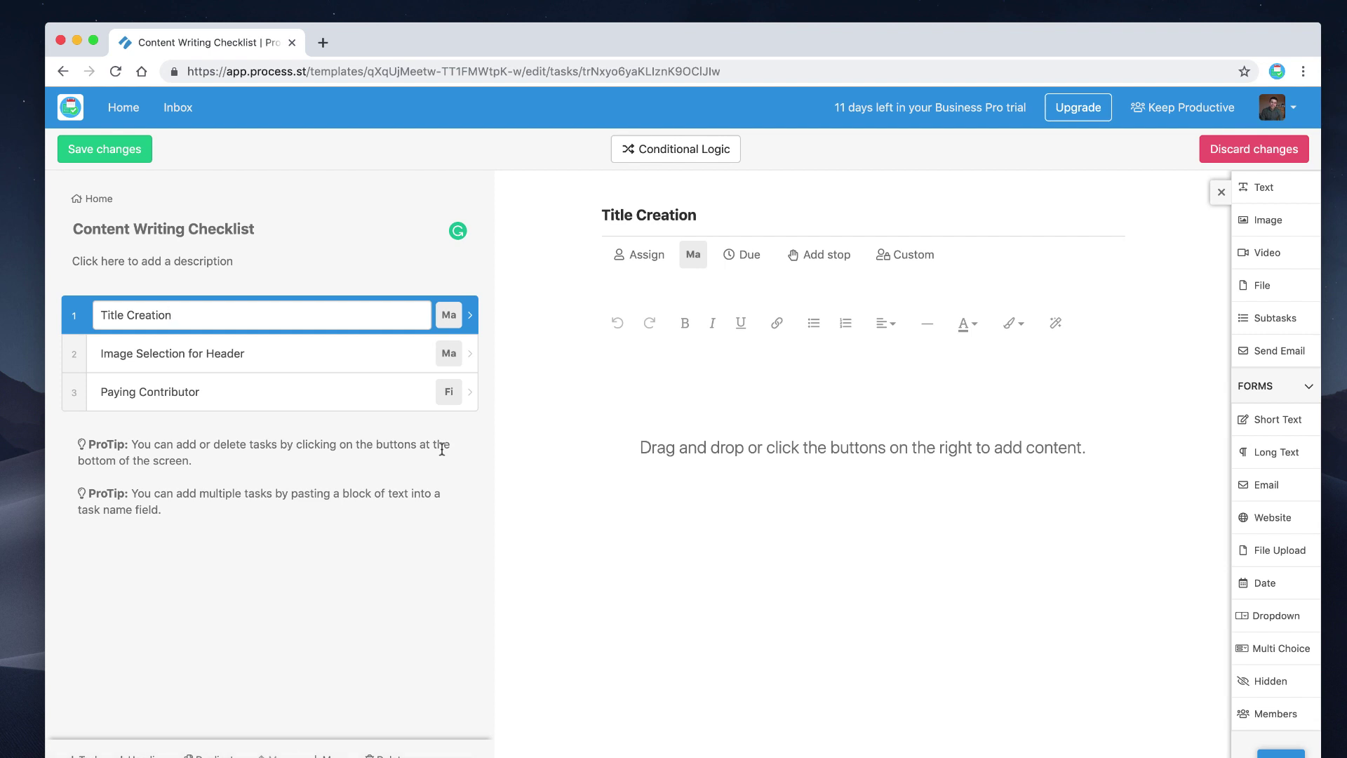
click(91, 160)
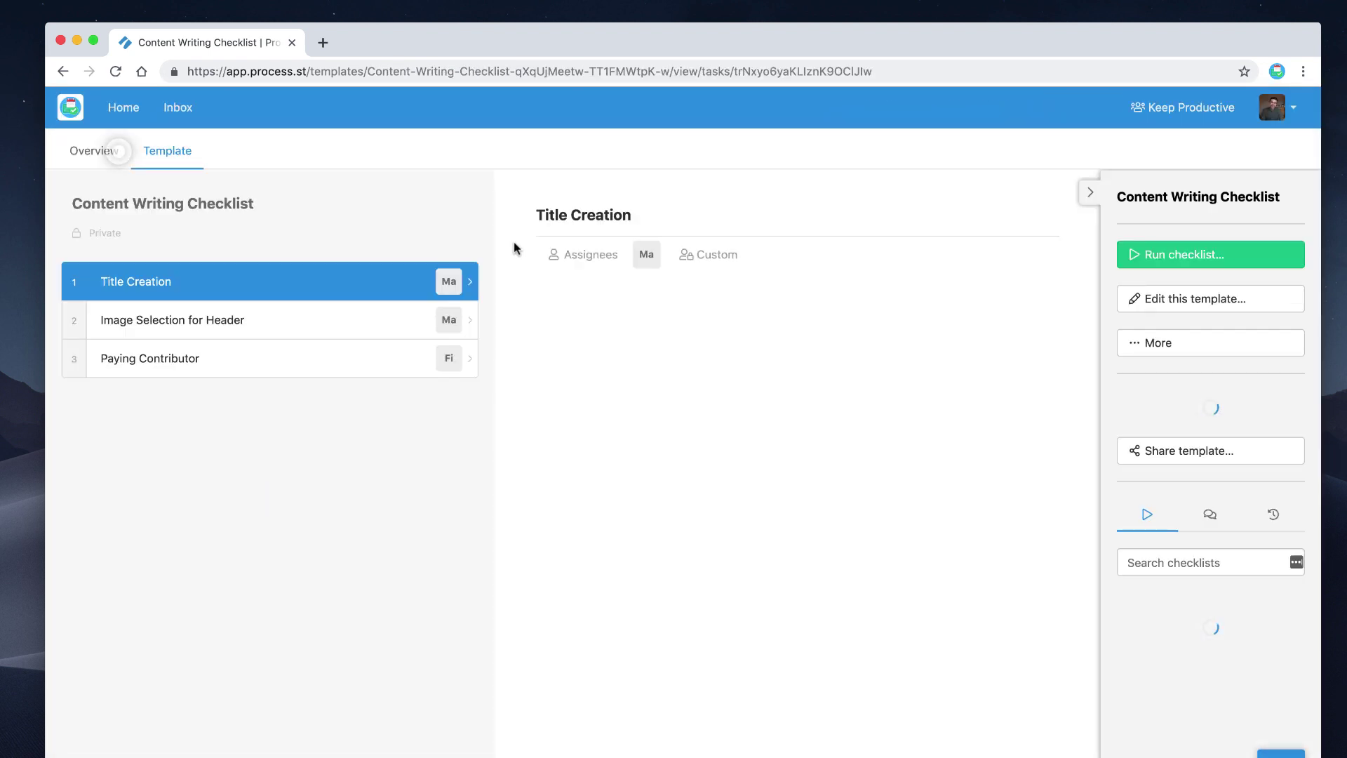
Return to the Home folder and view the additional checklist, template and export options for the Content Writing Checklist template
click(122, 108)
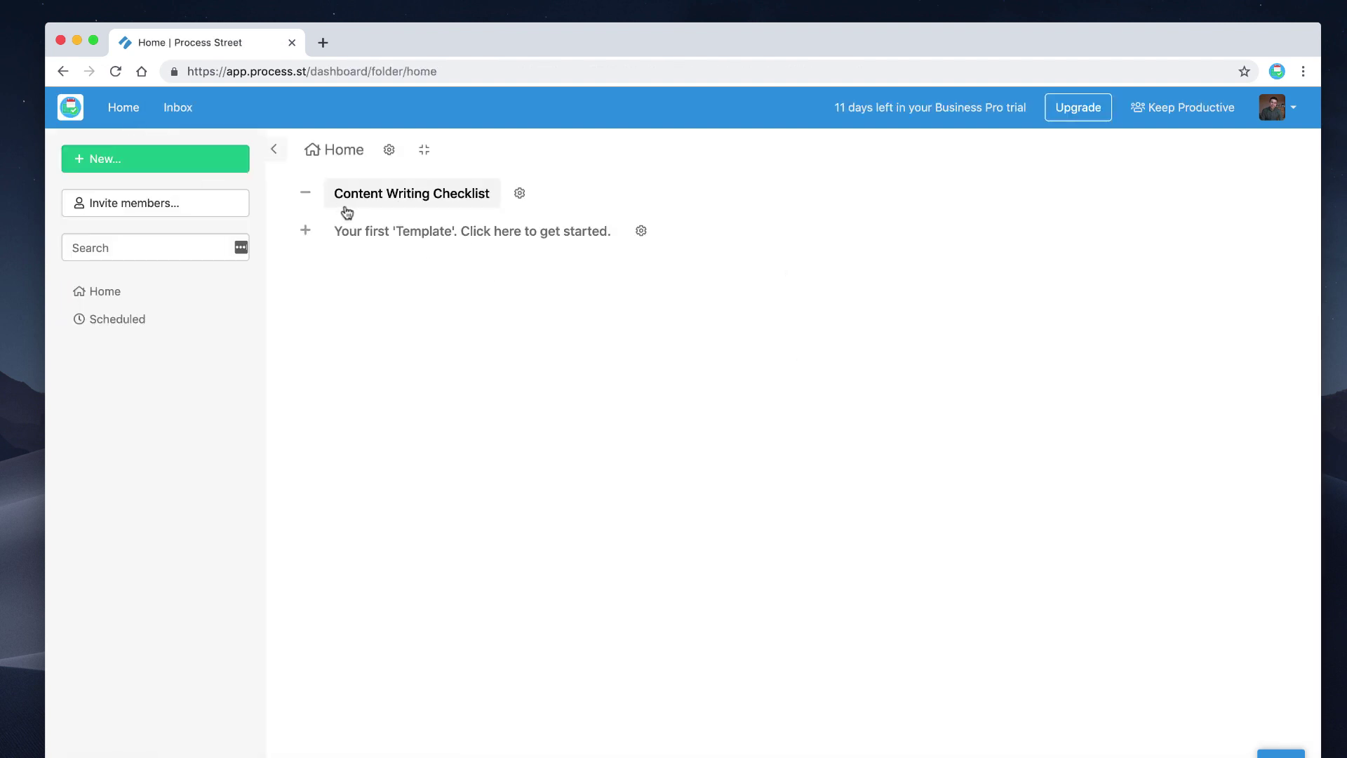
click(520, 193)
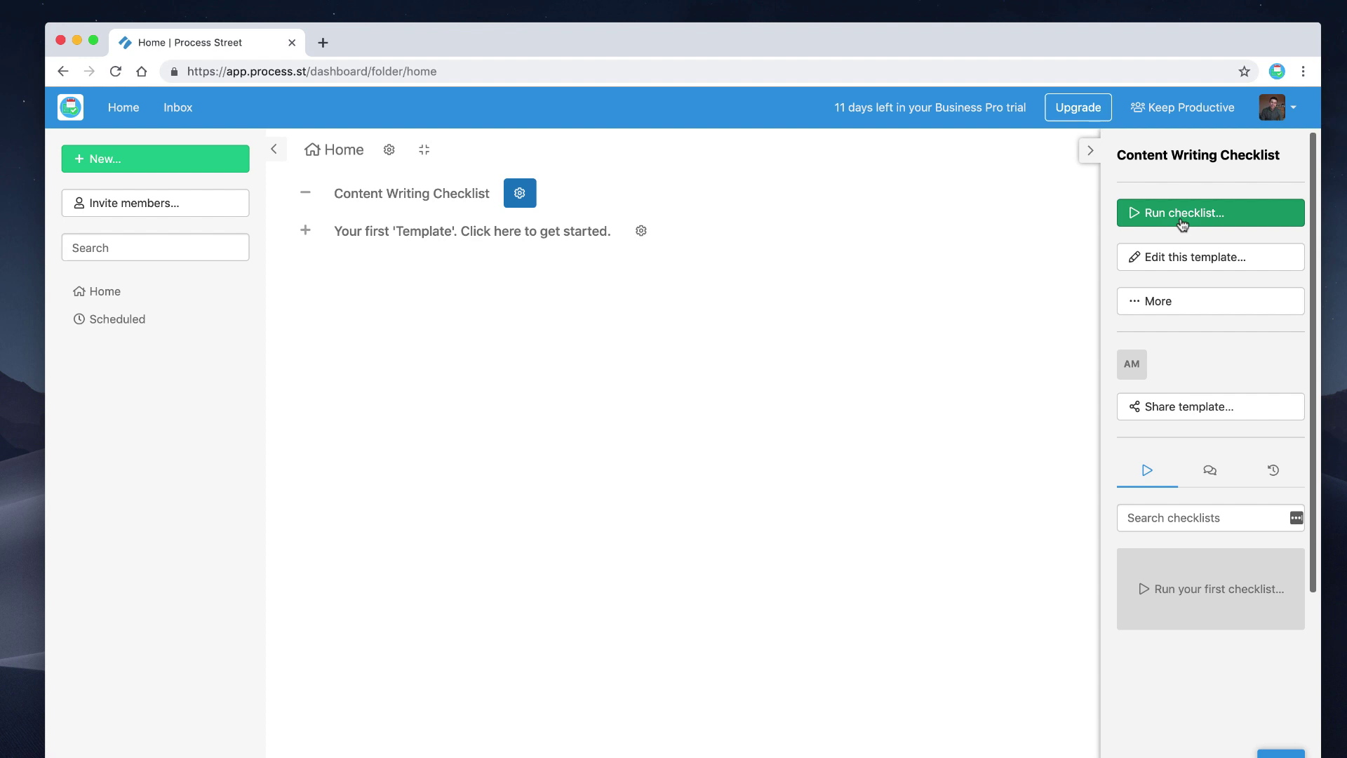
click(1181, 308)
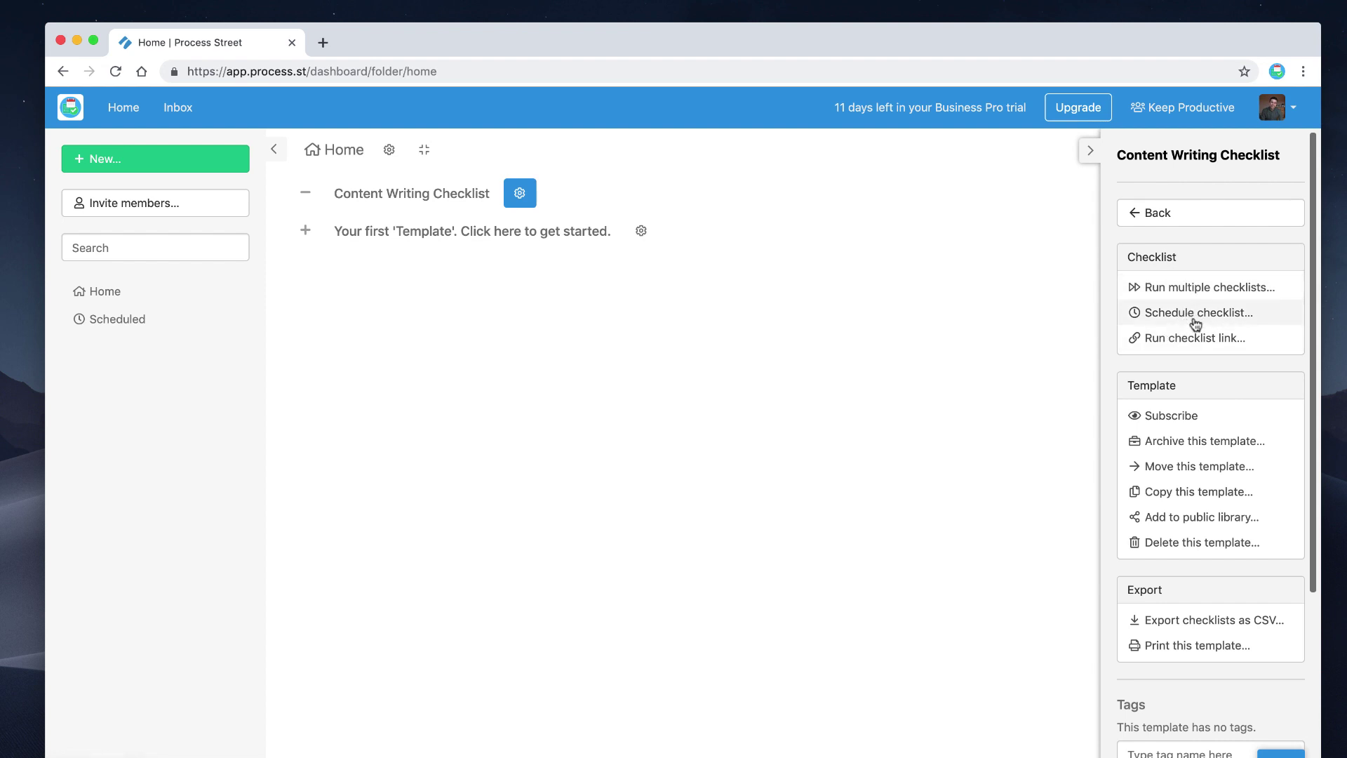
View the scheduling options for the Content Writing Checklist, cancel without scheduling it, and return to the Home folder
click(1195, 323)
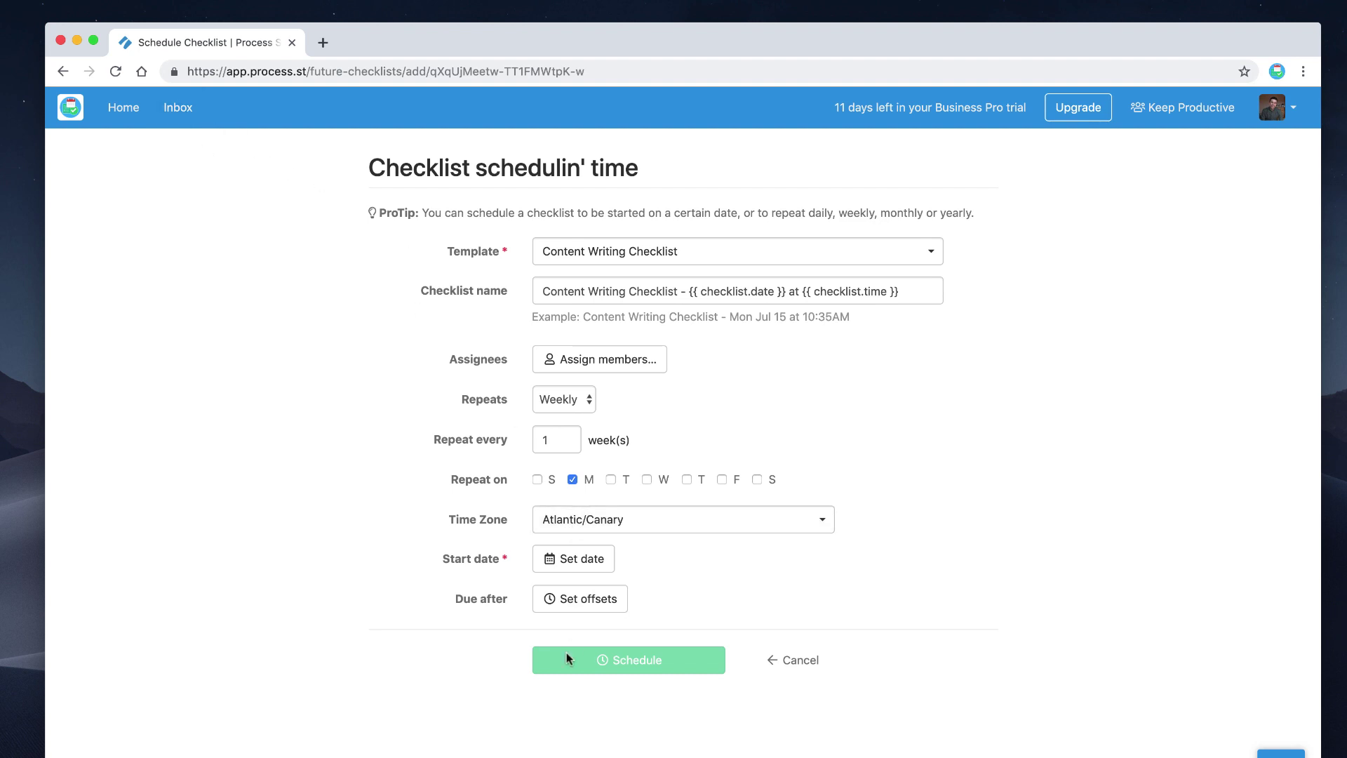
click(790, 665)
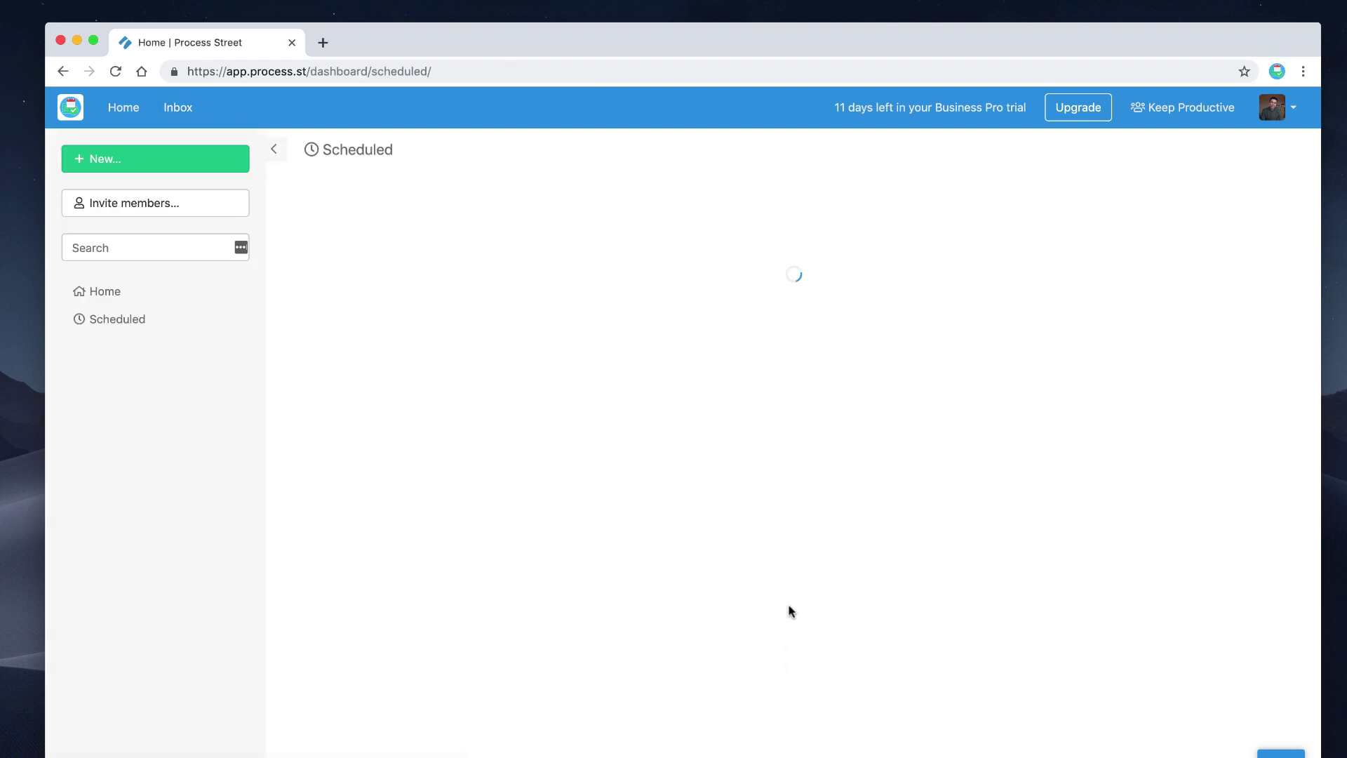
click(273, 148)
click(105, 148)
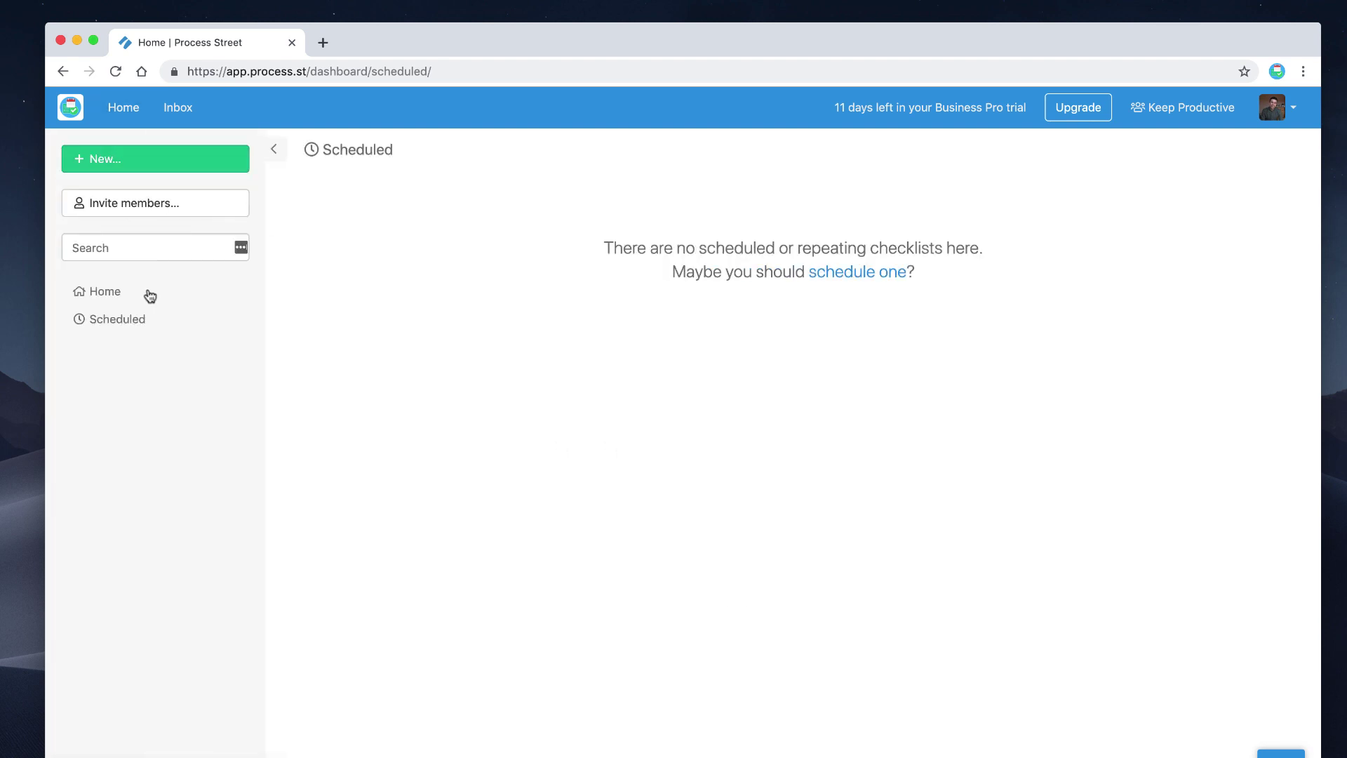
click(128, 294)
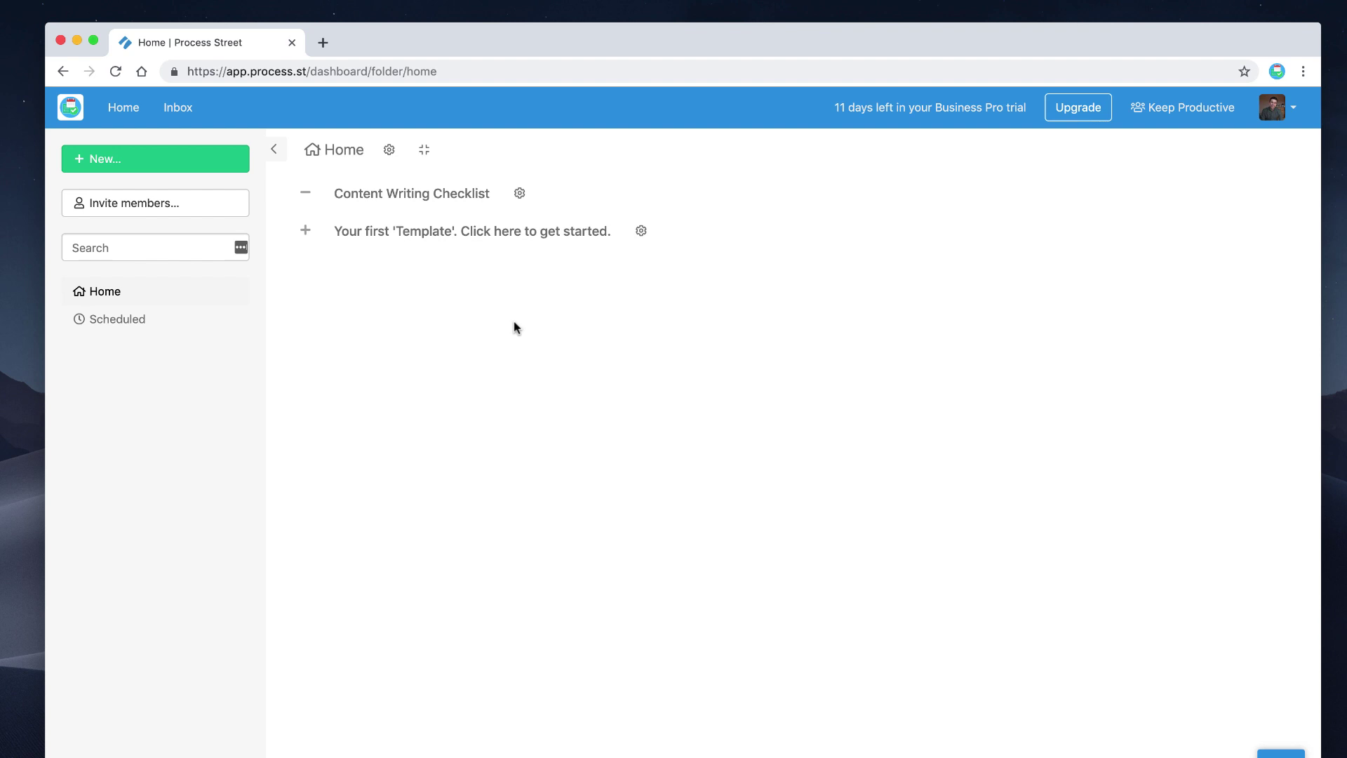
Add the tag "content" to the Content Writing Checklist template
click(519, 193)
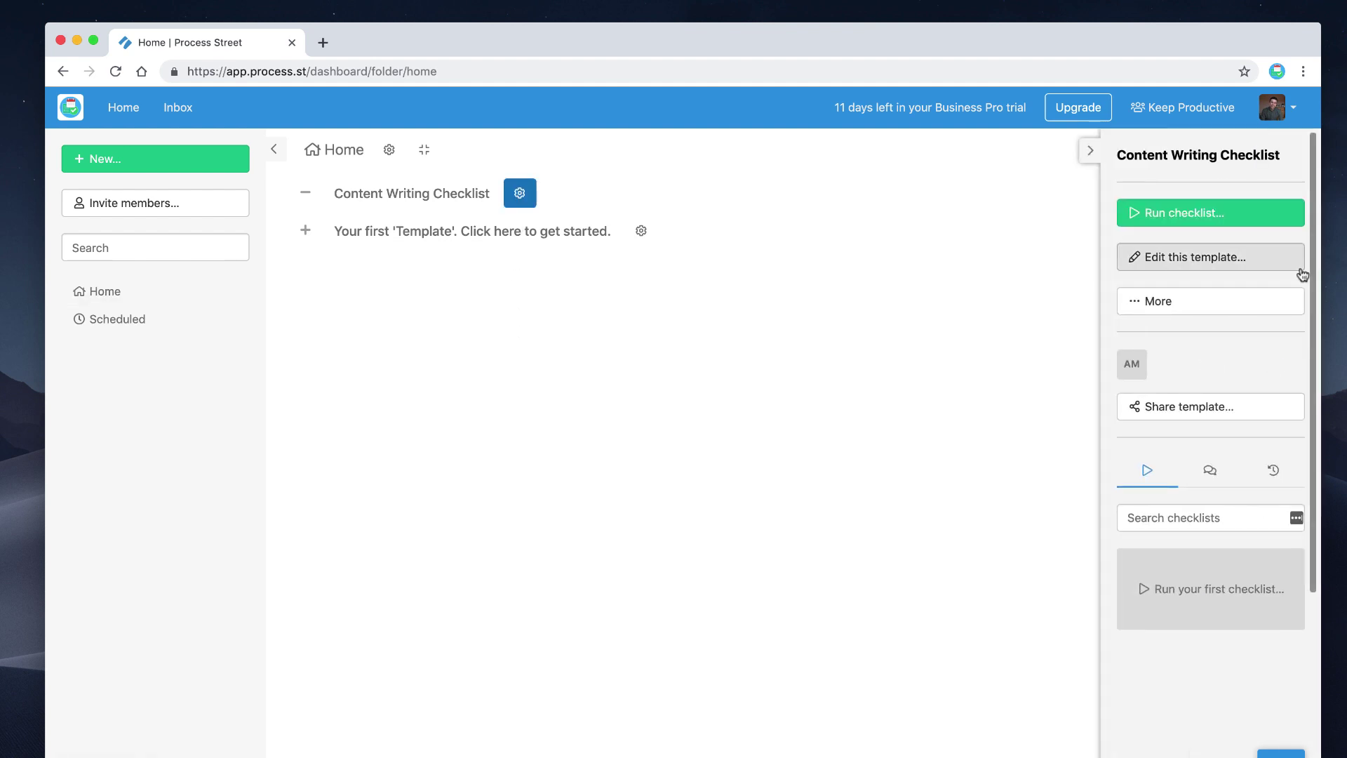
click(1229, 301)
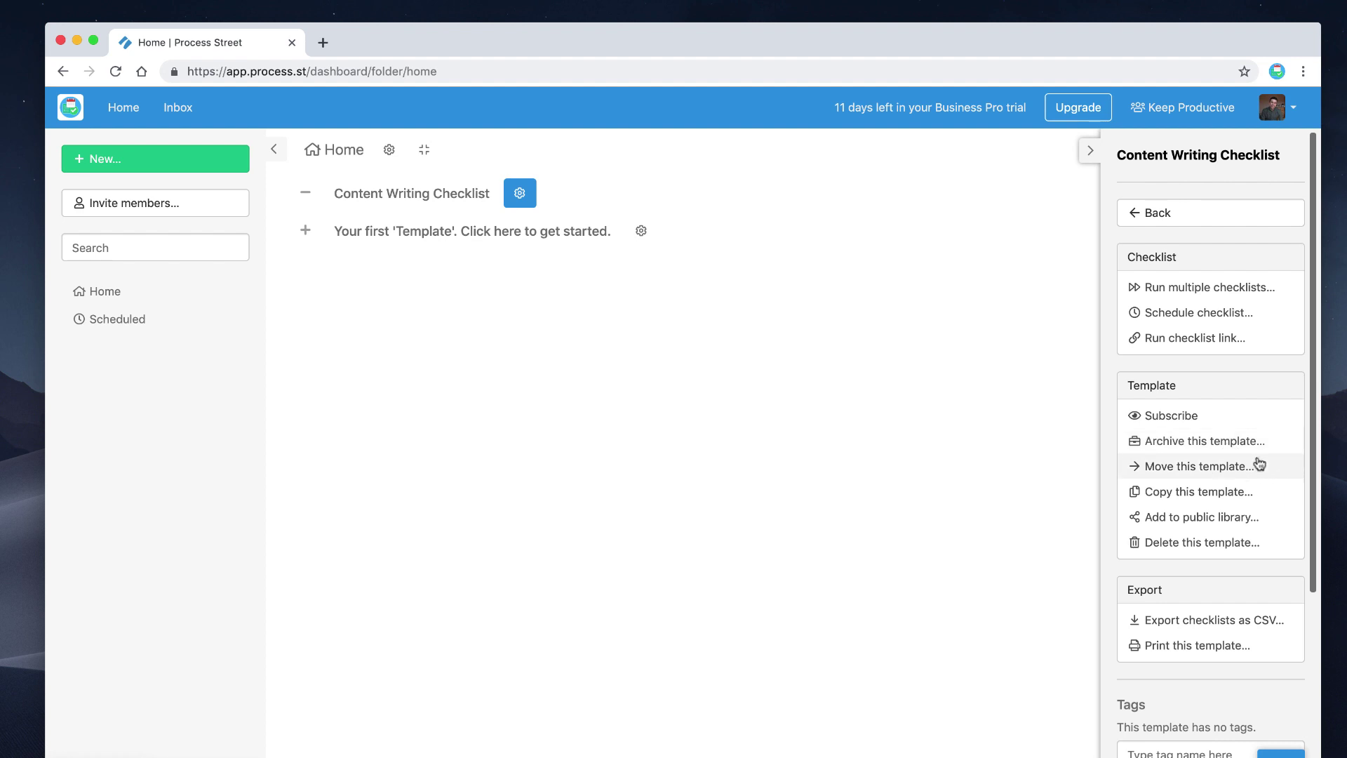
scroll(1238, 634, down, 3)
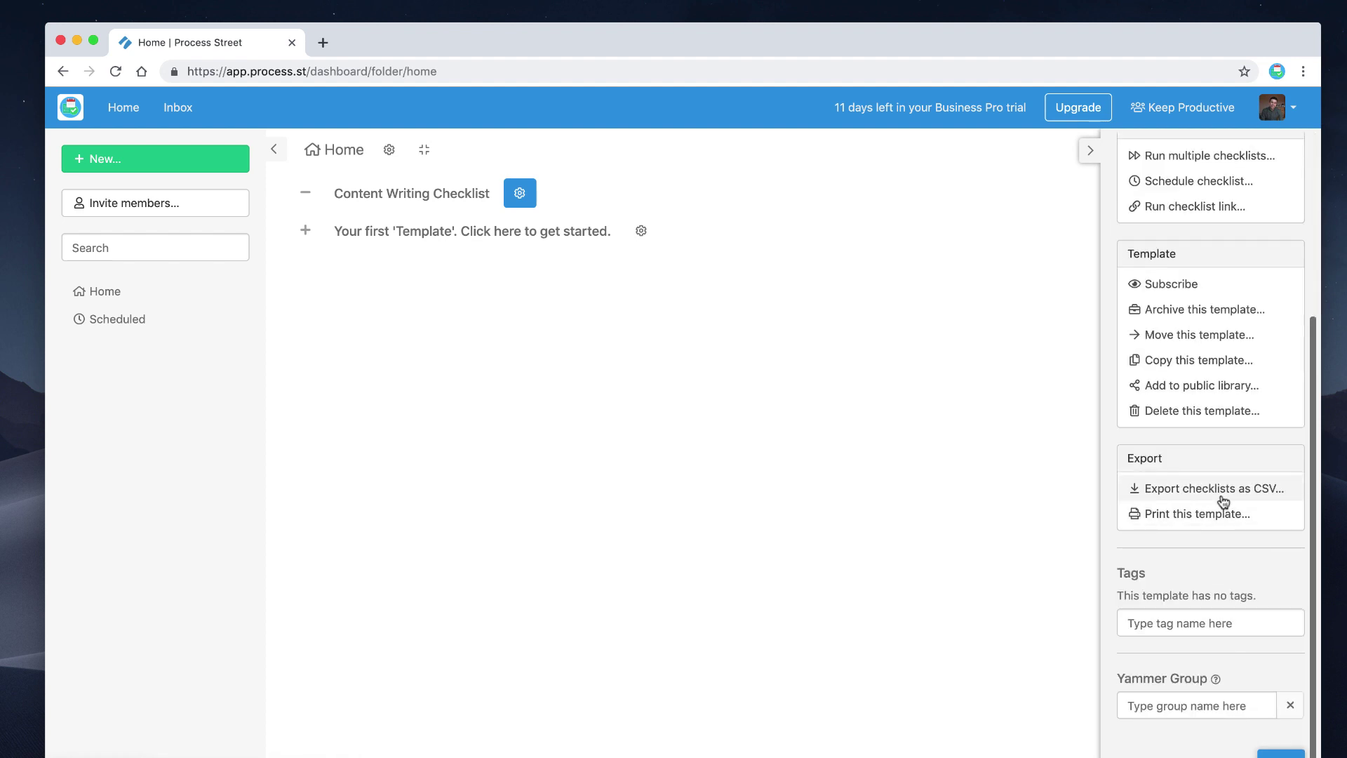
click(1153, 625)
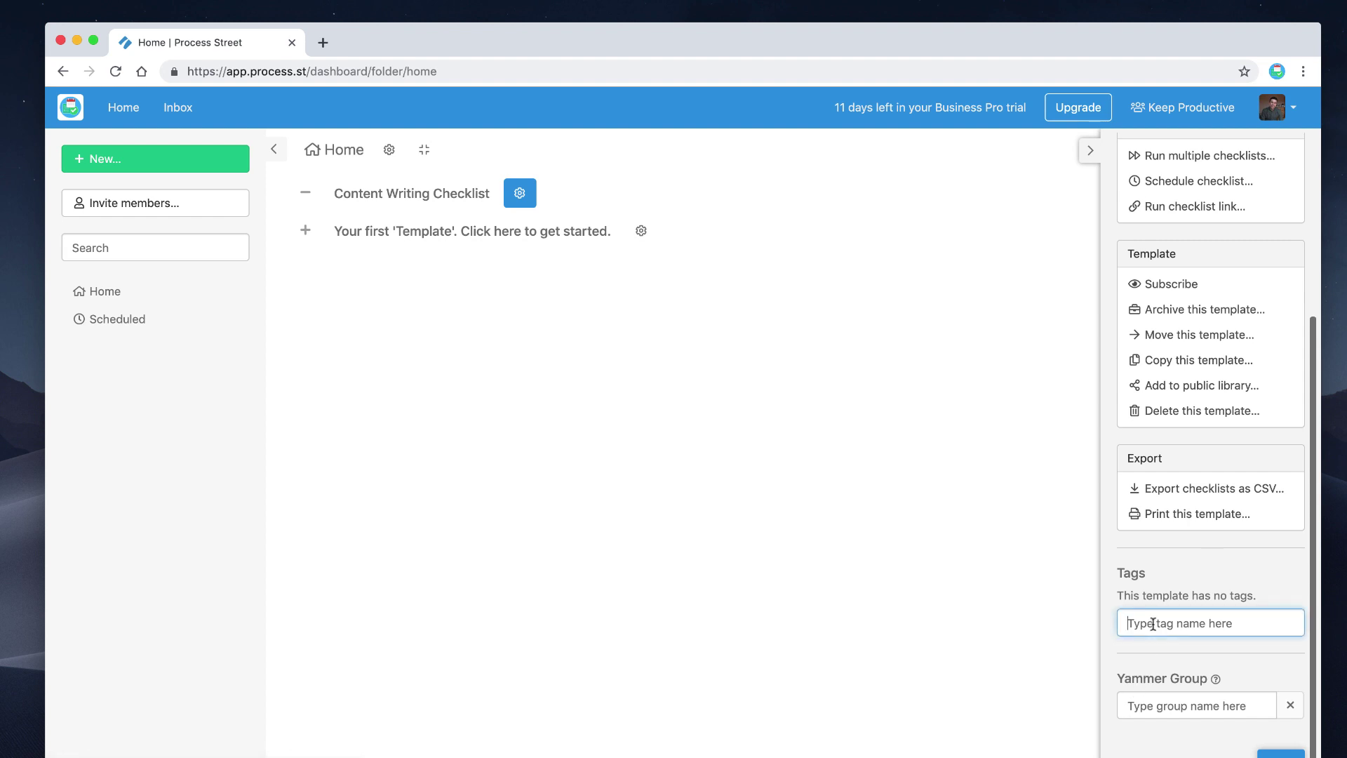
text(content)
key(Return)
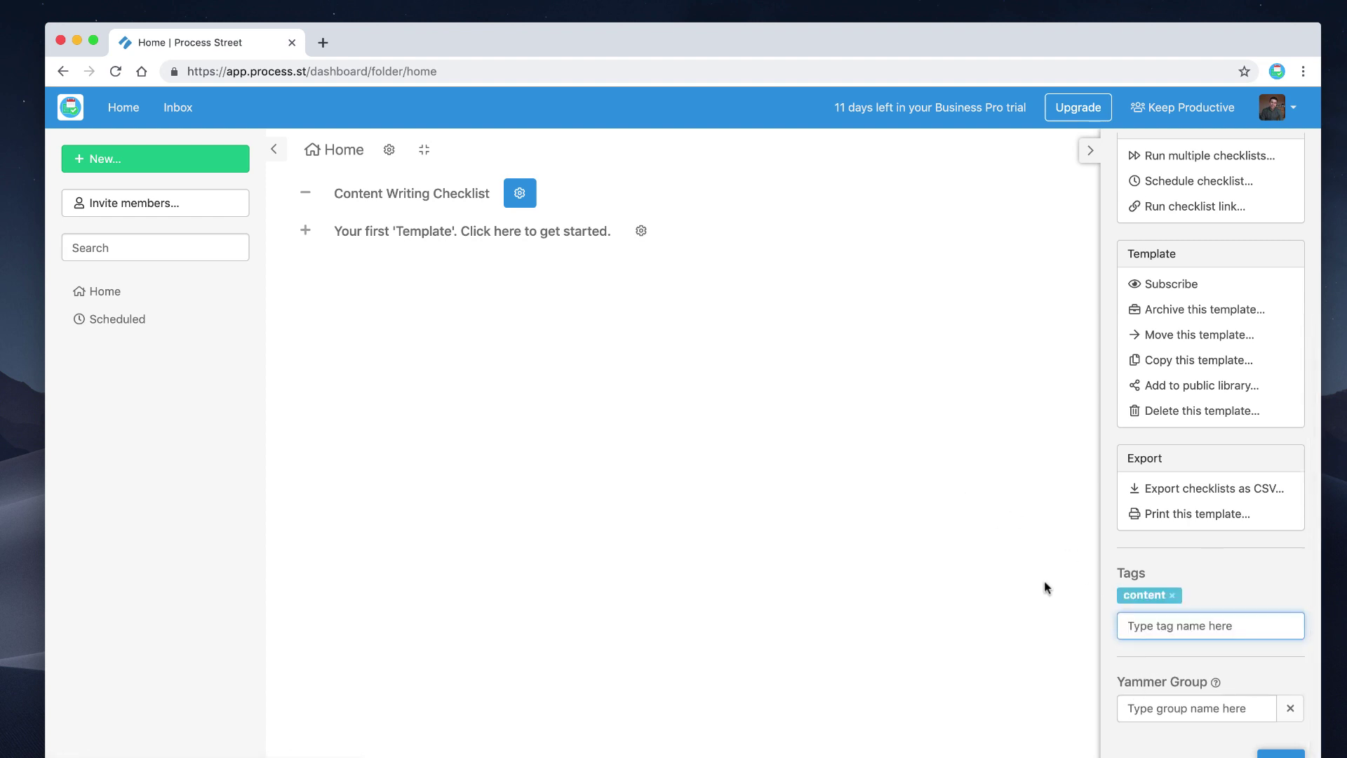
Read the explanation of the template's Yammer Group setting and close the template's options
scroll(1221, 706, down, 1)
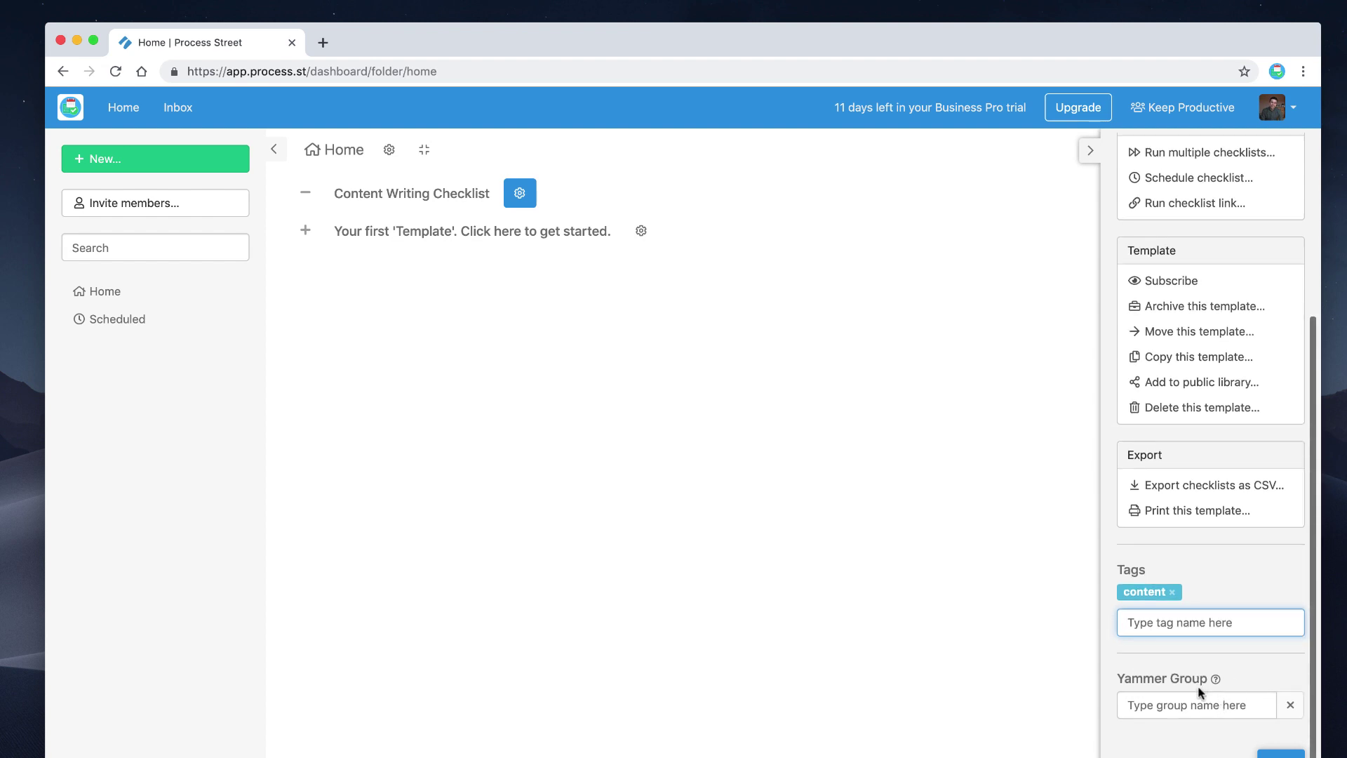
mouse_move(1215, 679)
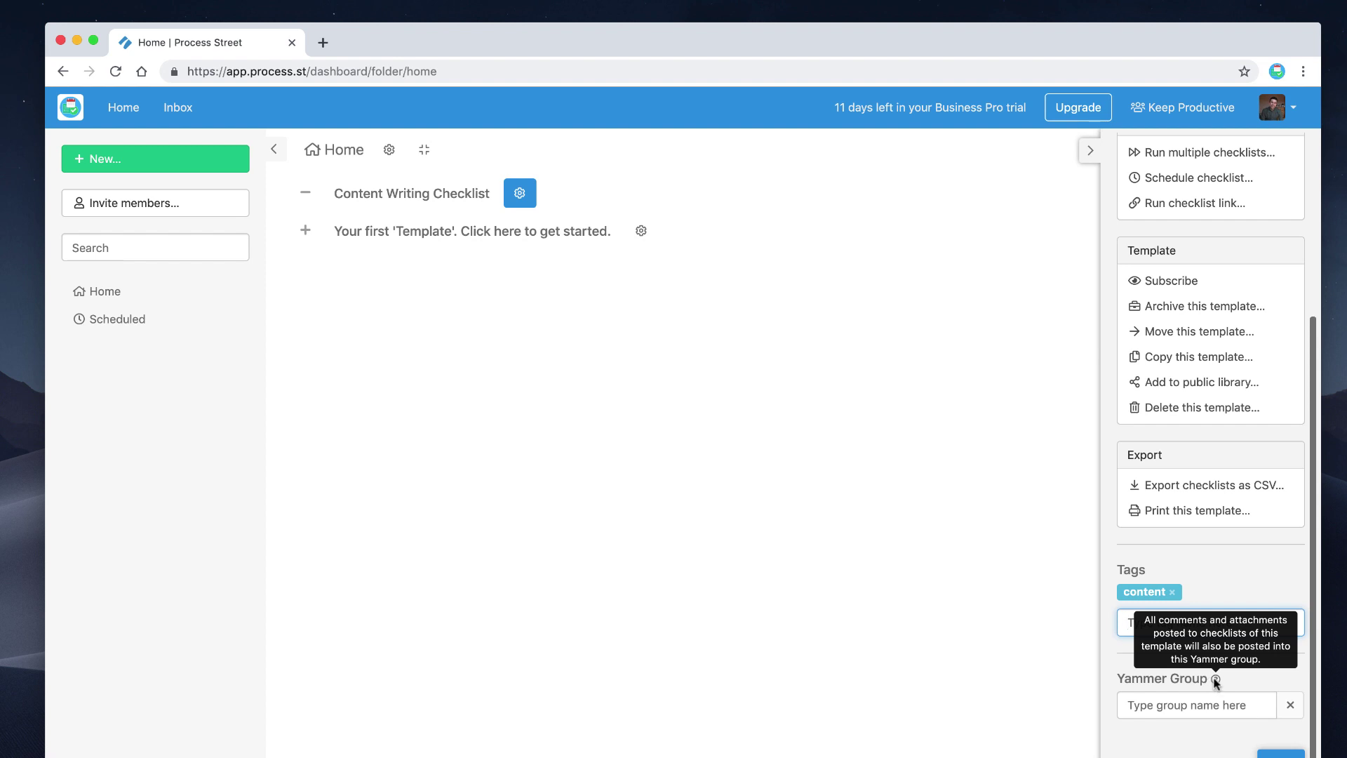
scroll(1226, 456, up, 4)
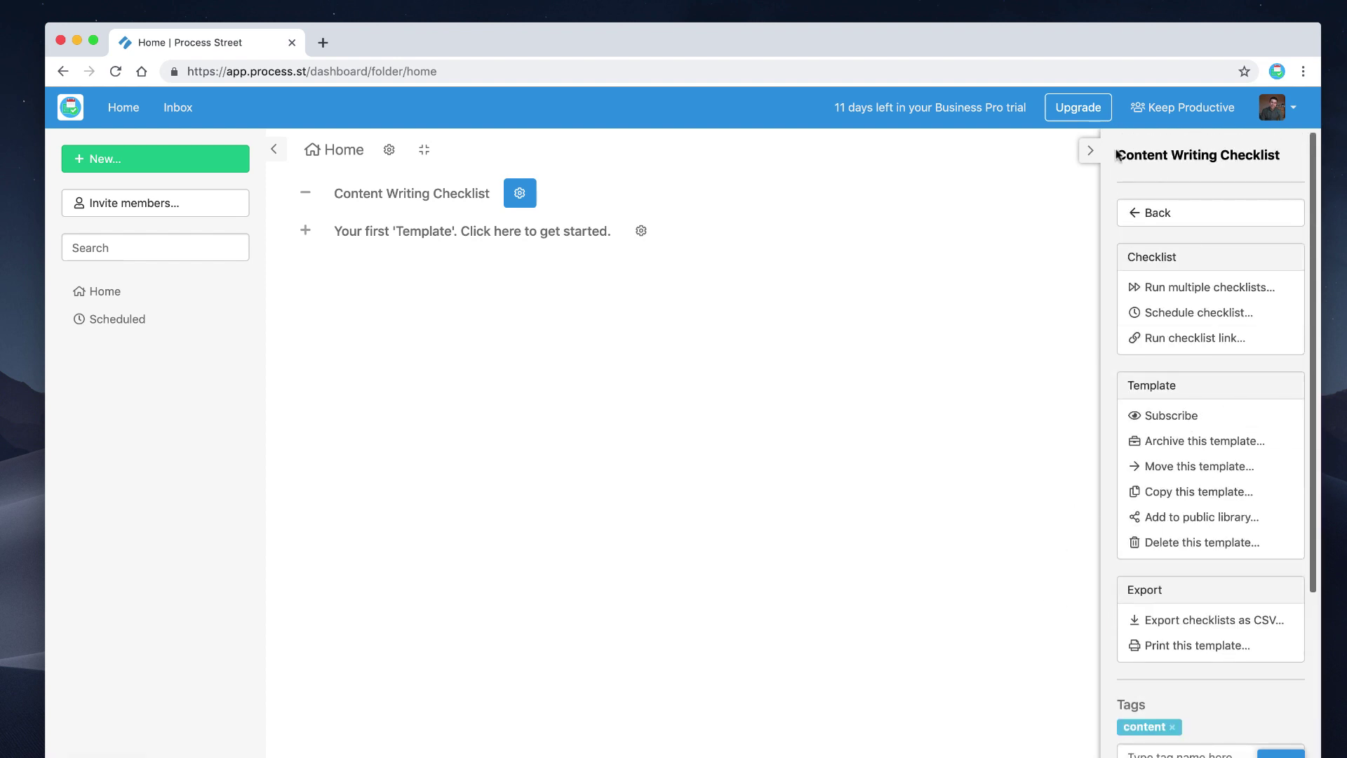
click(1089, 149)
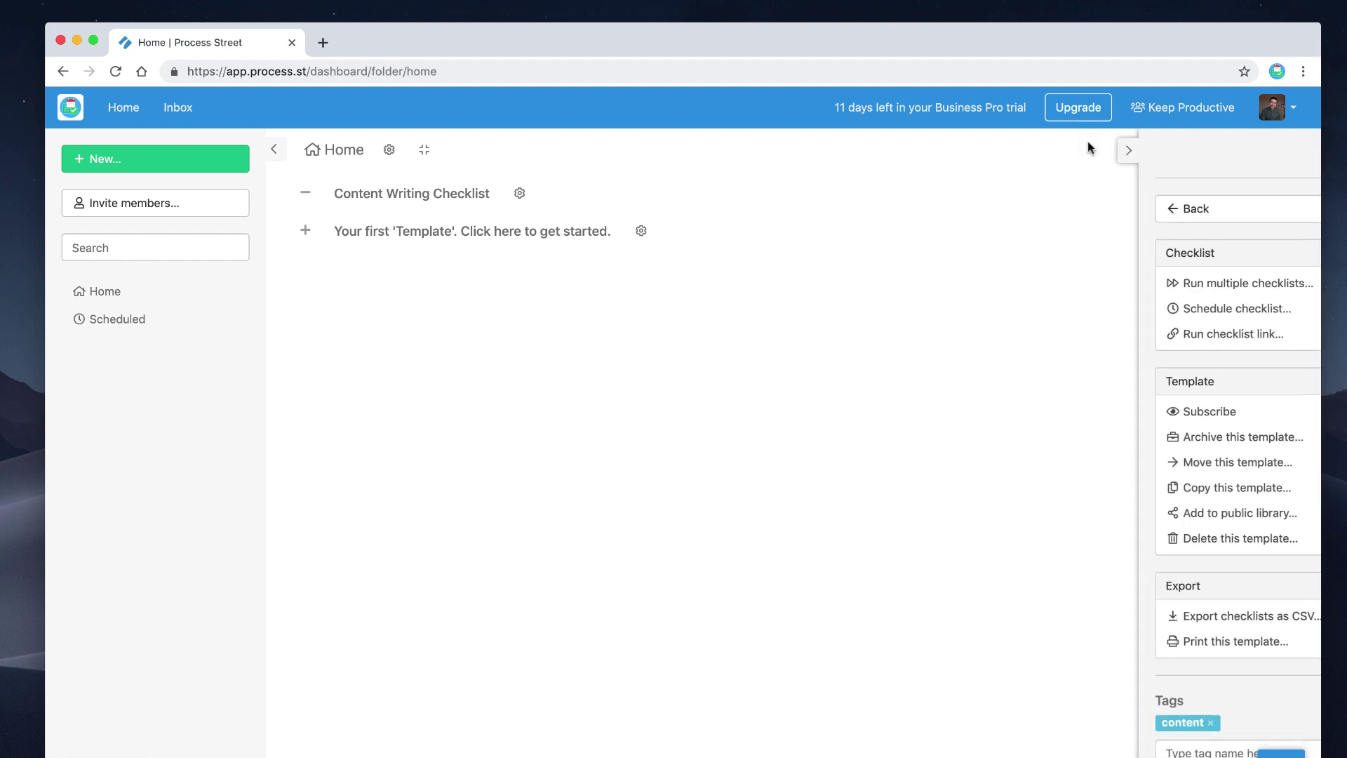
Open the Content Writing Checklist template and look through its three tasks and its checklist overview
click(418, 197)
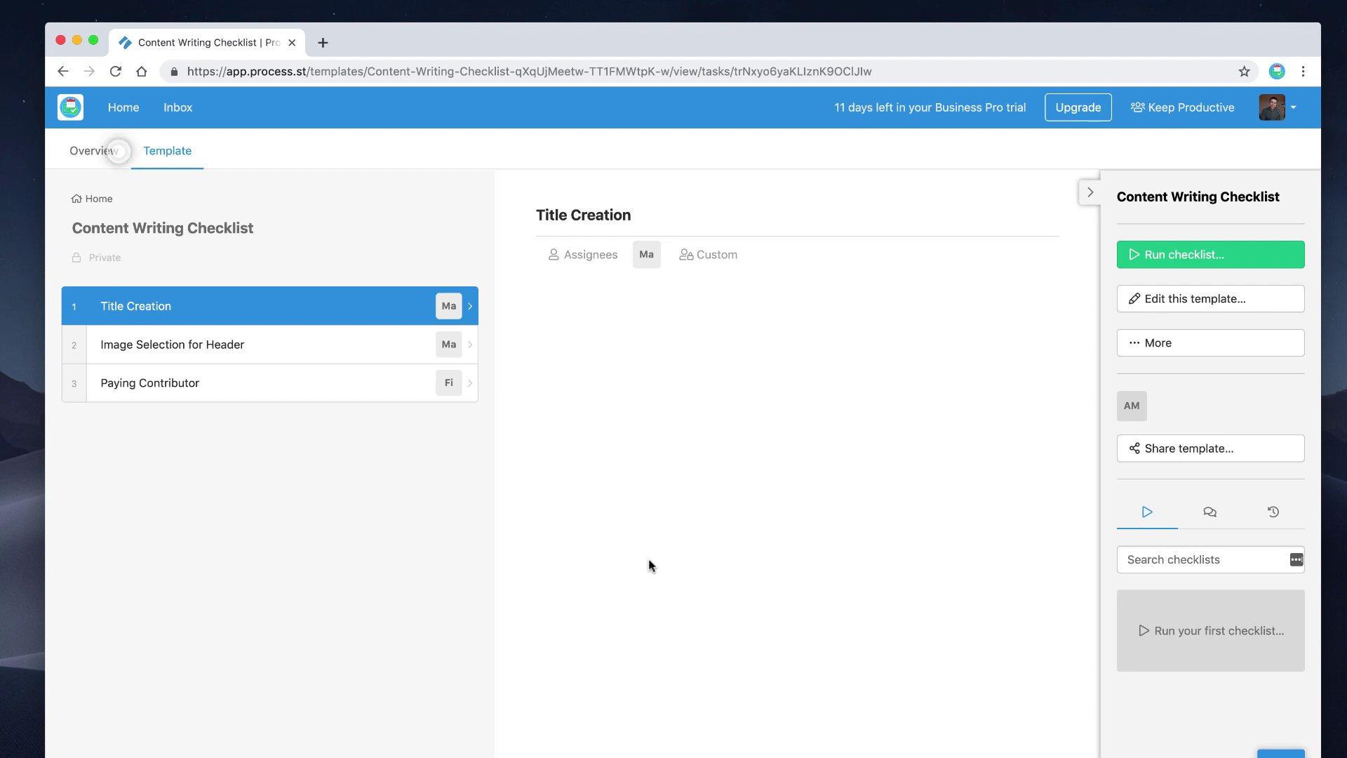
click(348, 346)
click(347, 388)
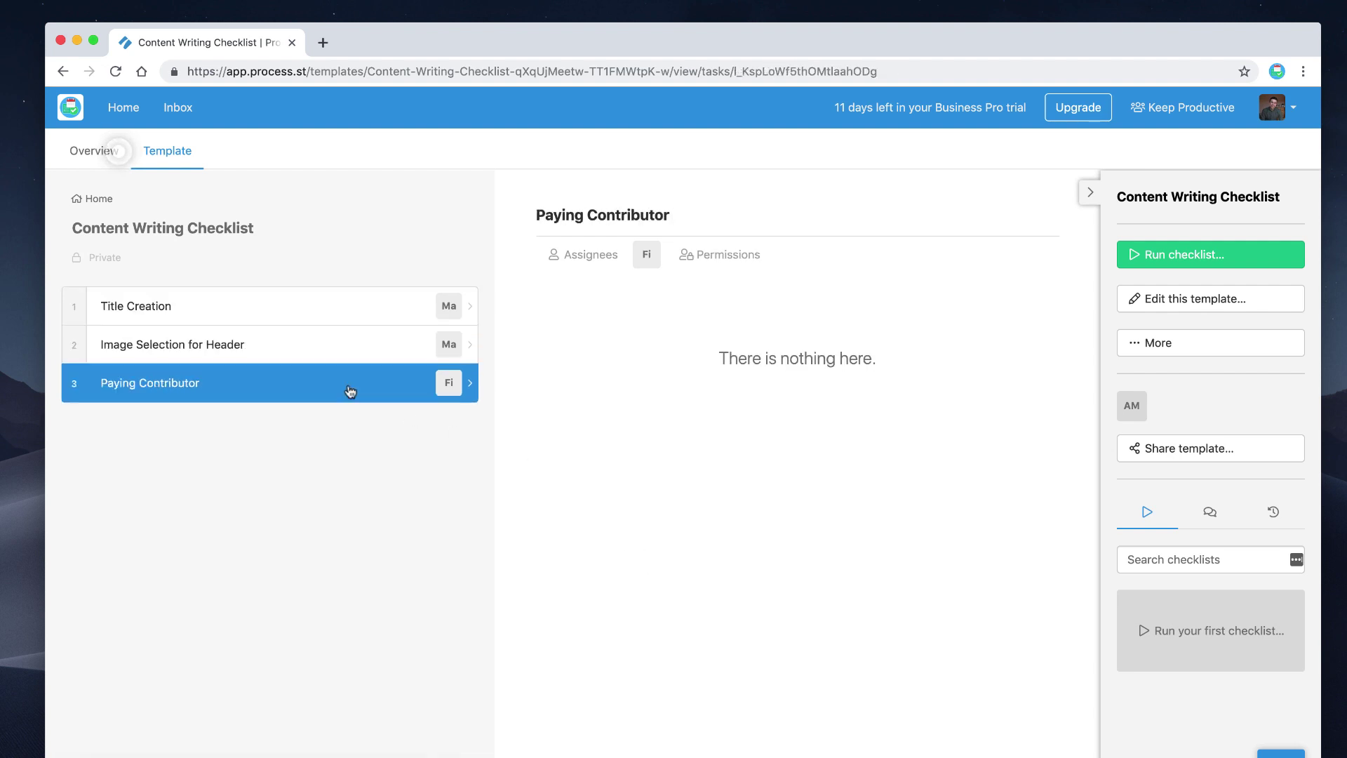
click(292, 313)
click(91, 151)
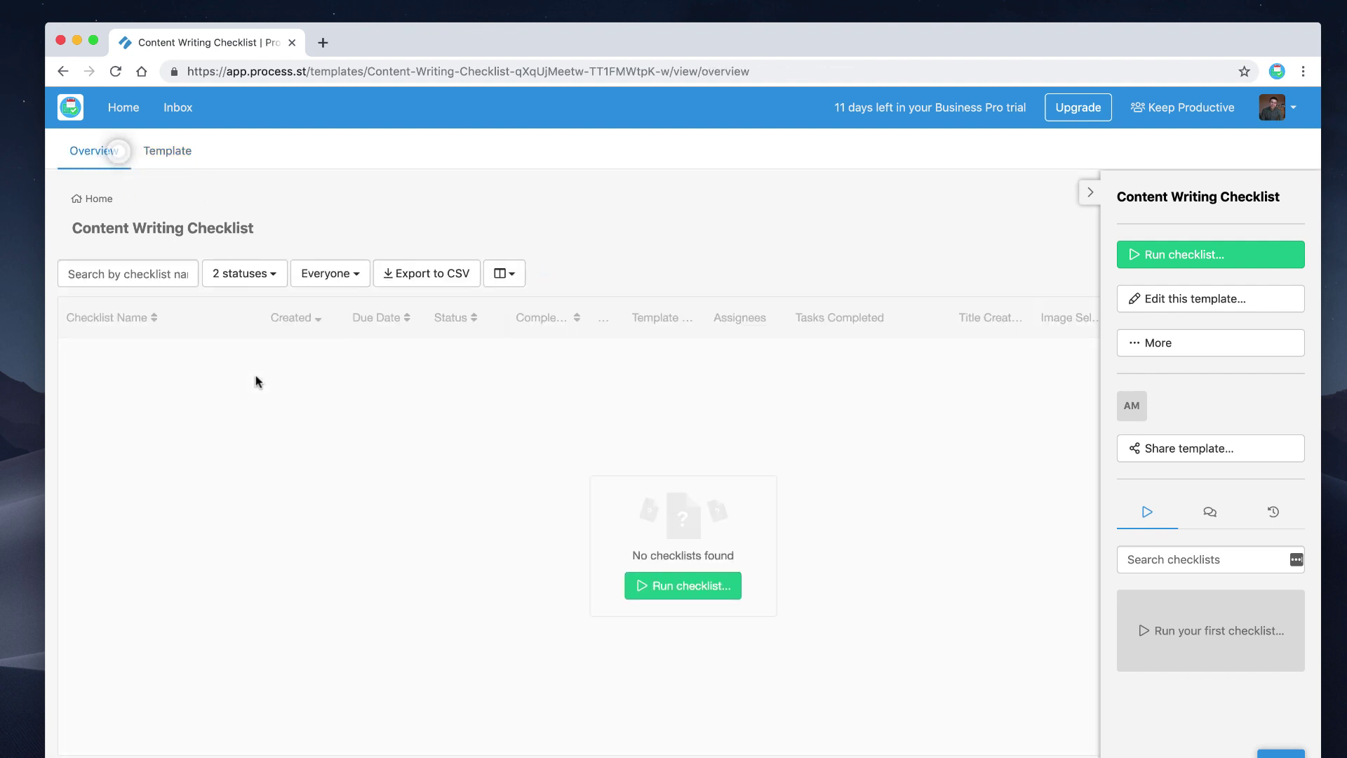
click(171, 152)
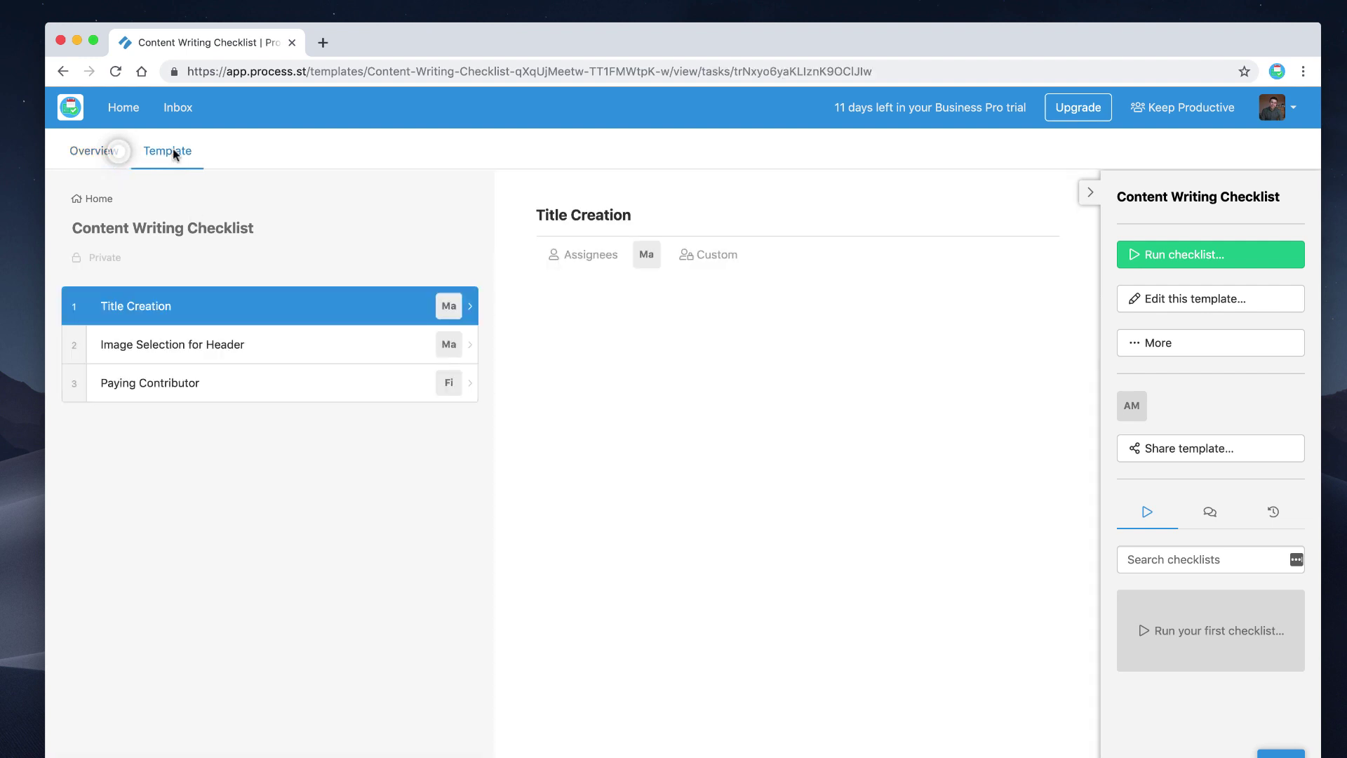
Create a template in the Home folder from the premade Podcast Publishing Checklist, keeping its suggested name
click(114, 111)
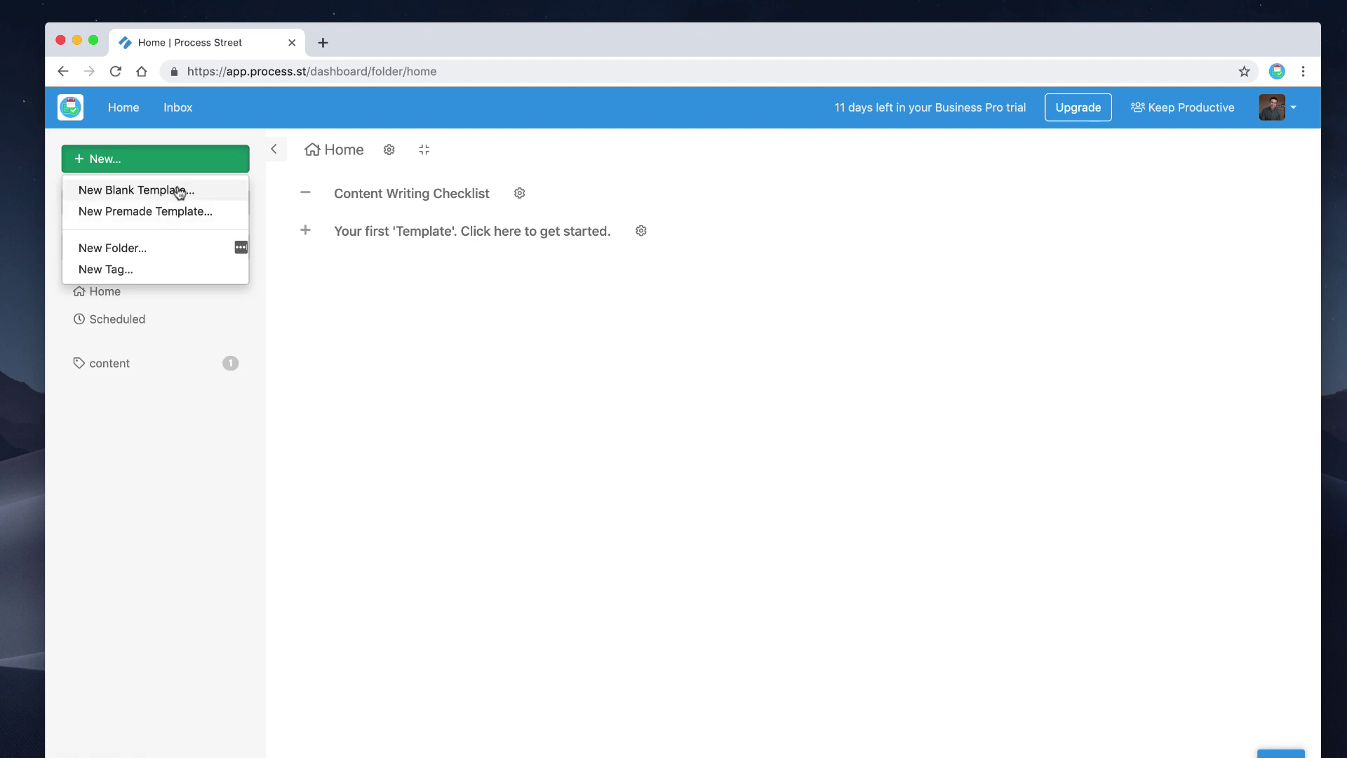
click(174, 211)
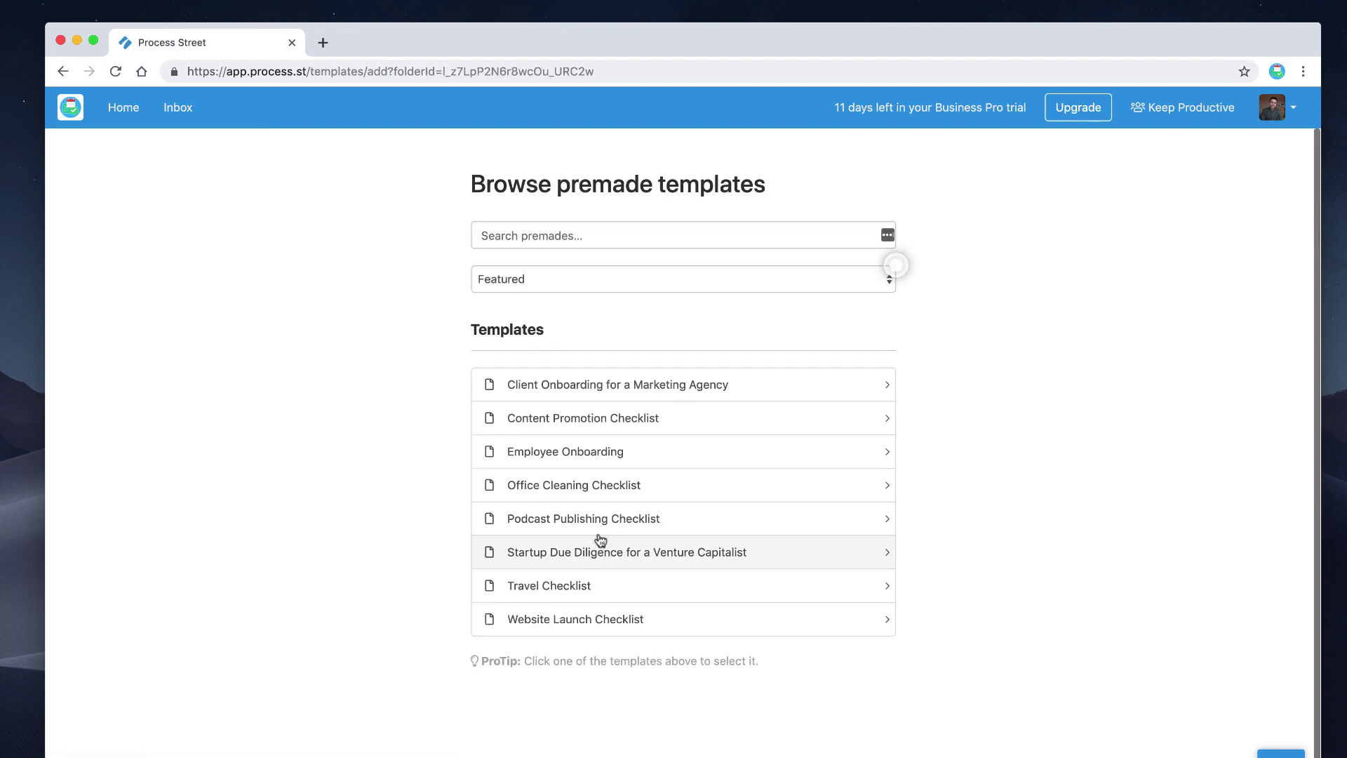
click(632, 519)
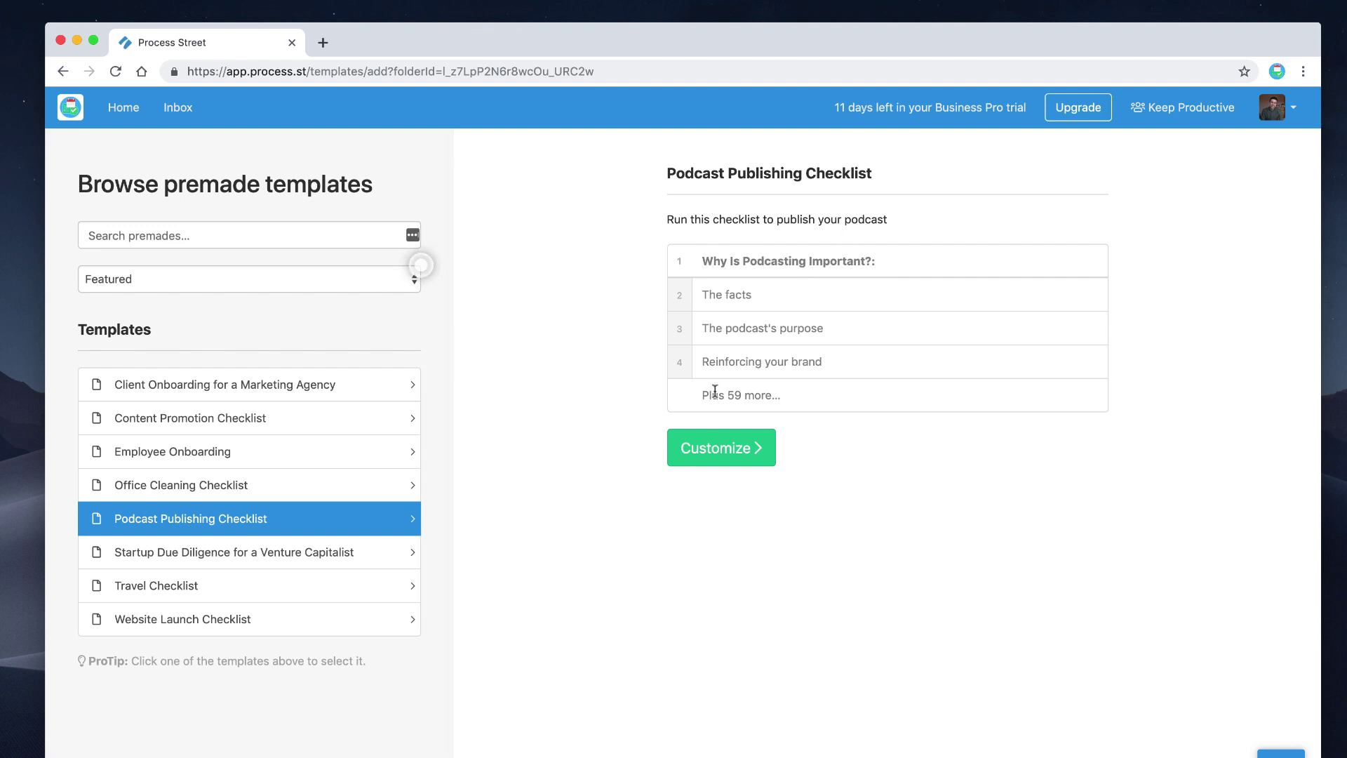
click(741, 452)
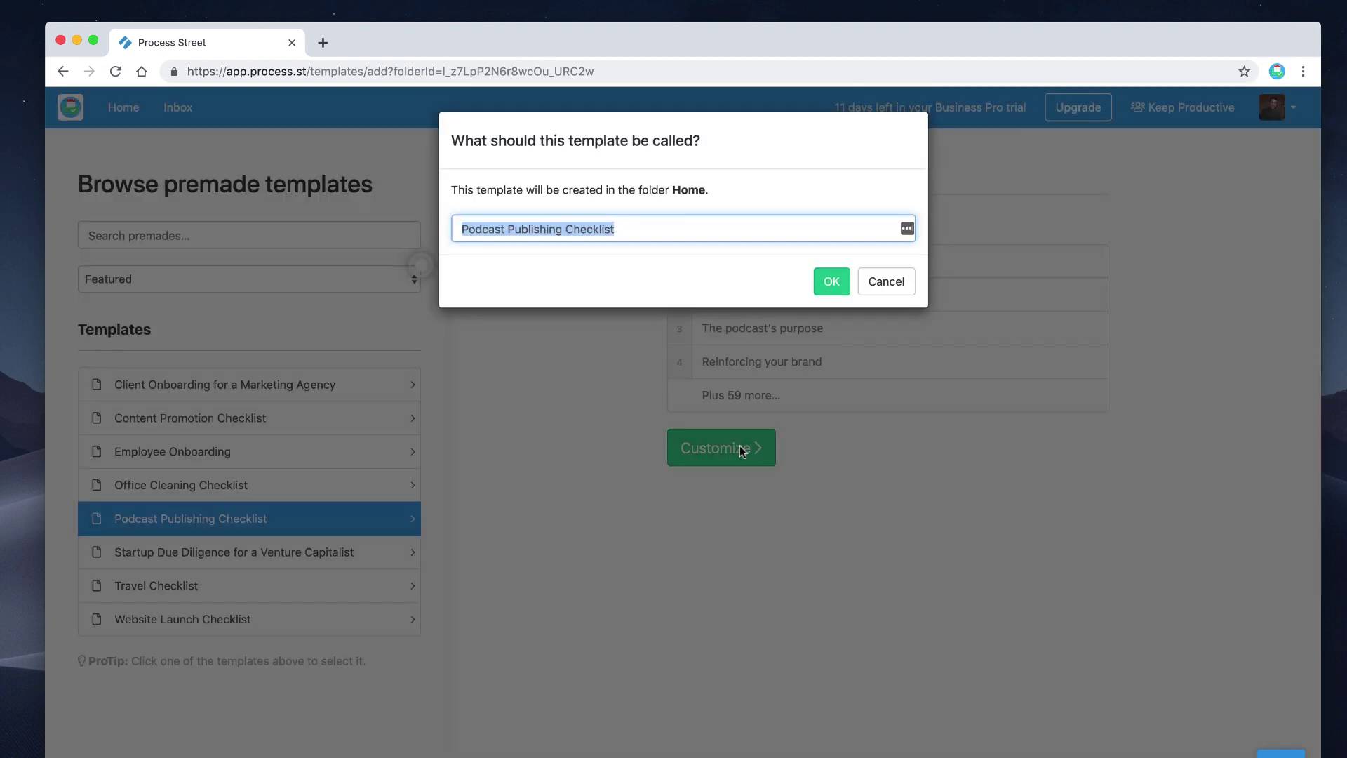
click(839, 286)
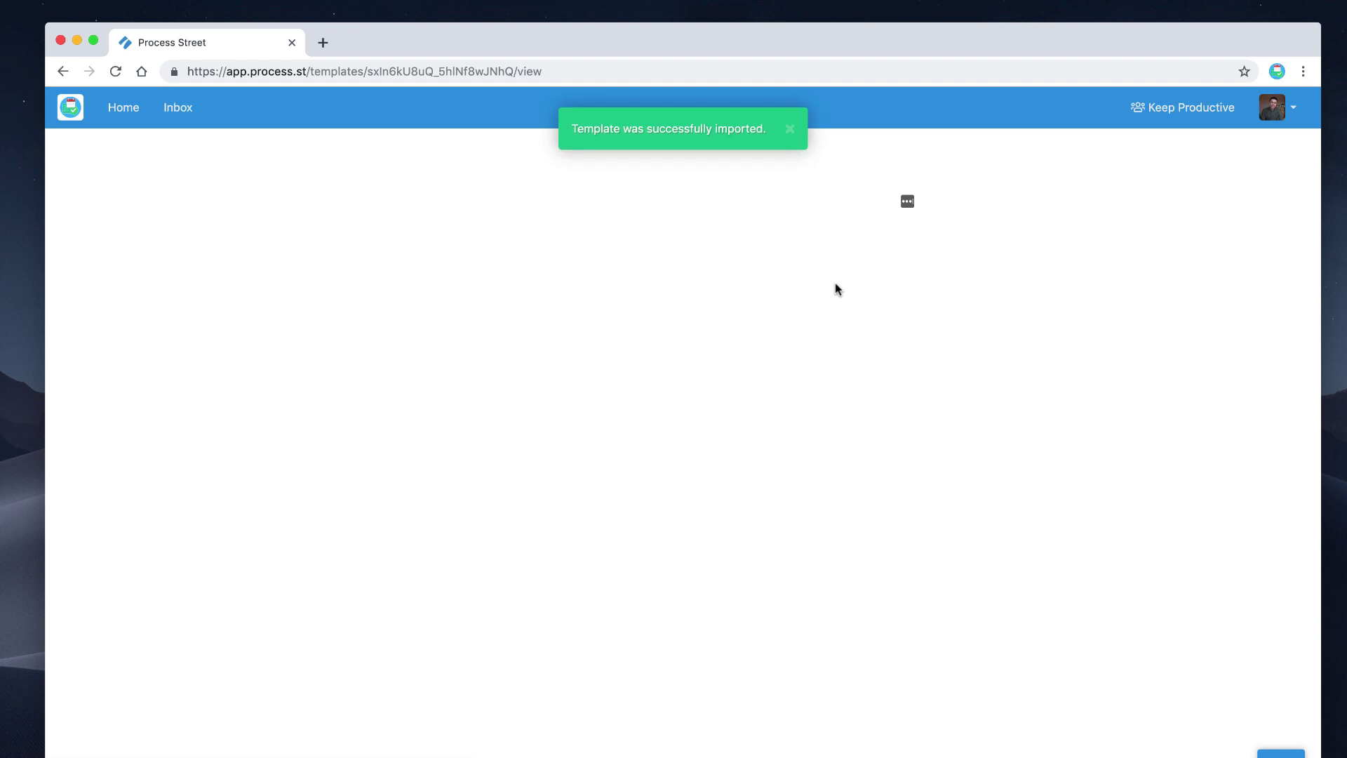
click(790, 129)
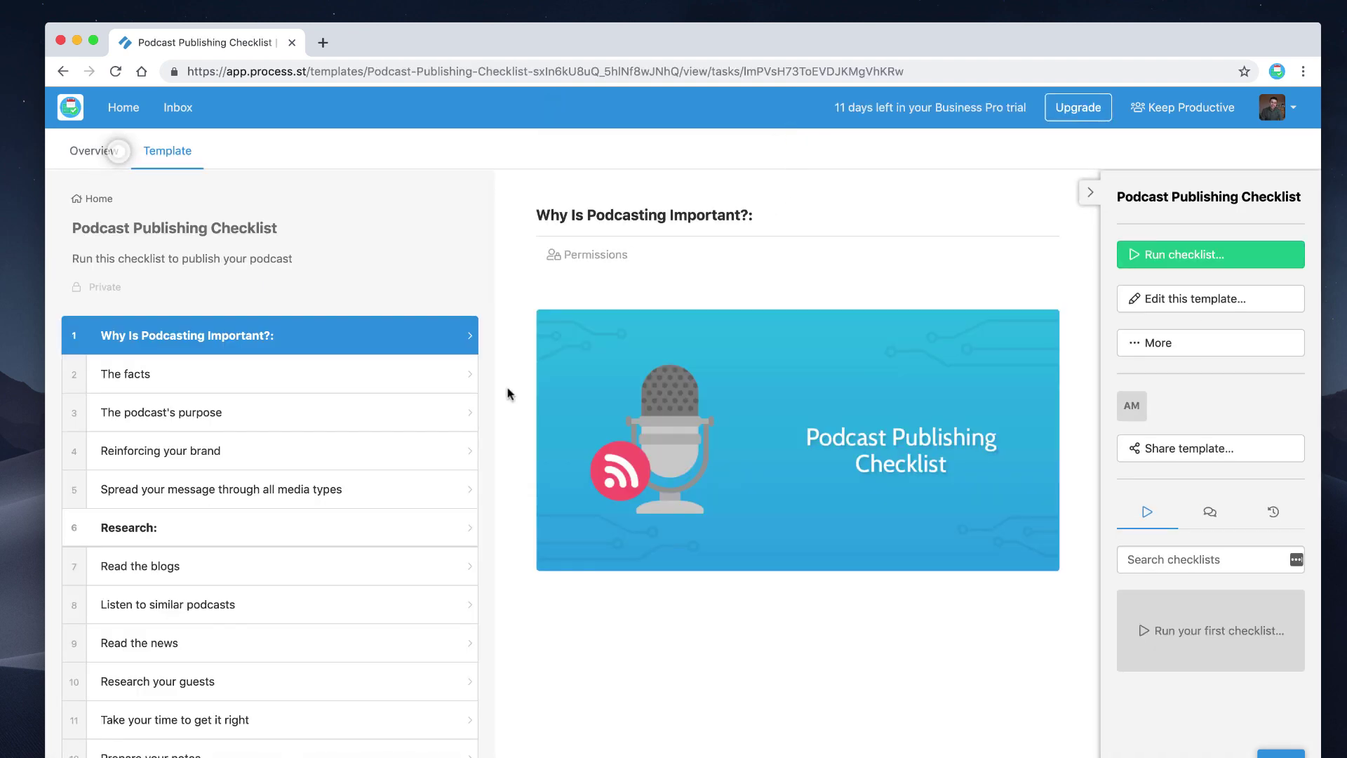
Look through the task list of the Podcast Publishing Checklist and view its Research section
scroll(667, 575, down, 2)
scroll(667, 576, up, 2)
scroll(276, 520, down, 20)
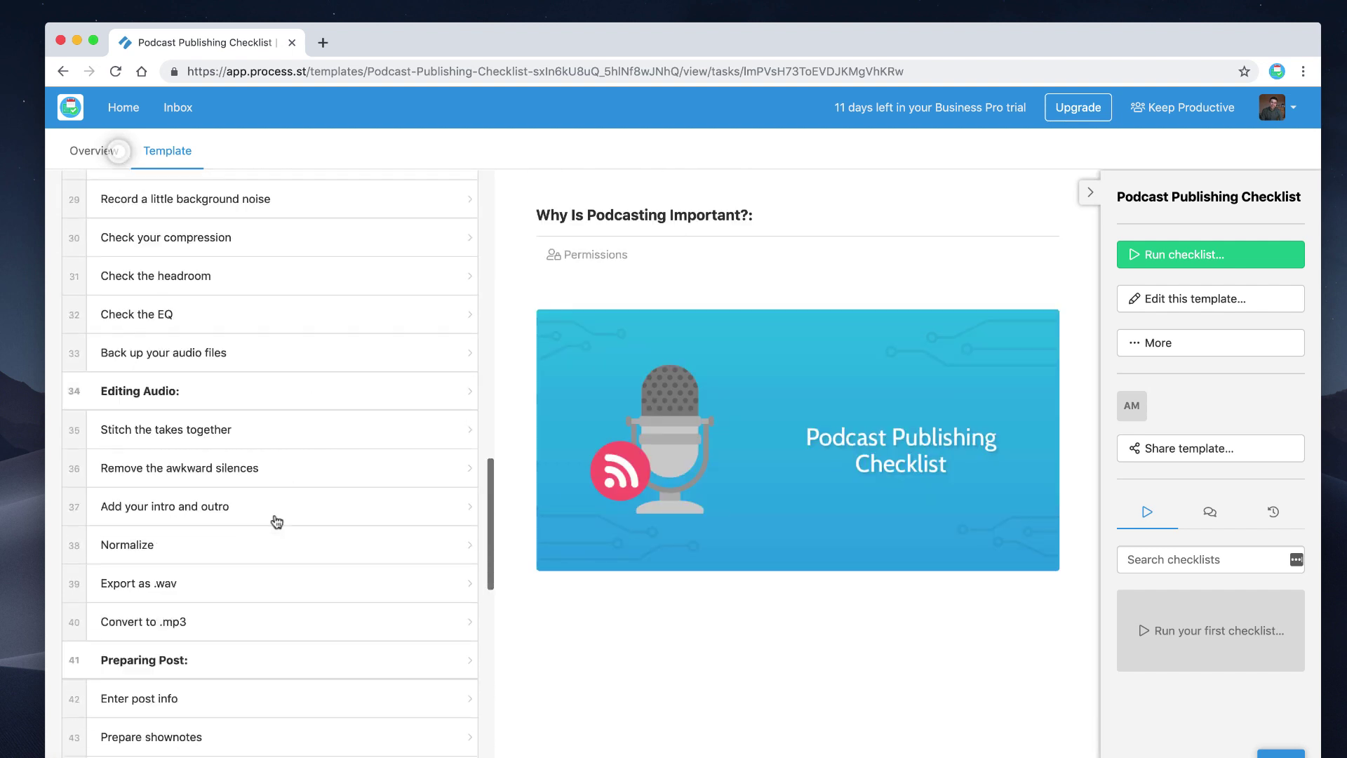
scroll(235, 465, up, 20)
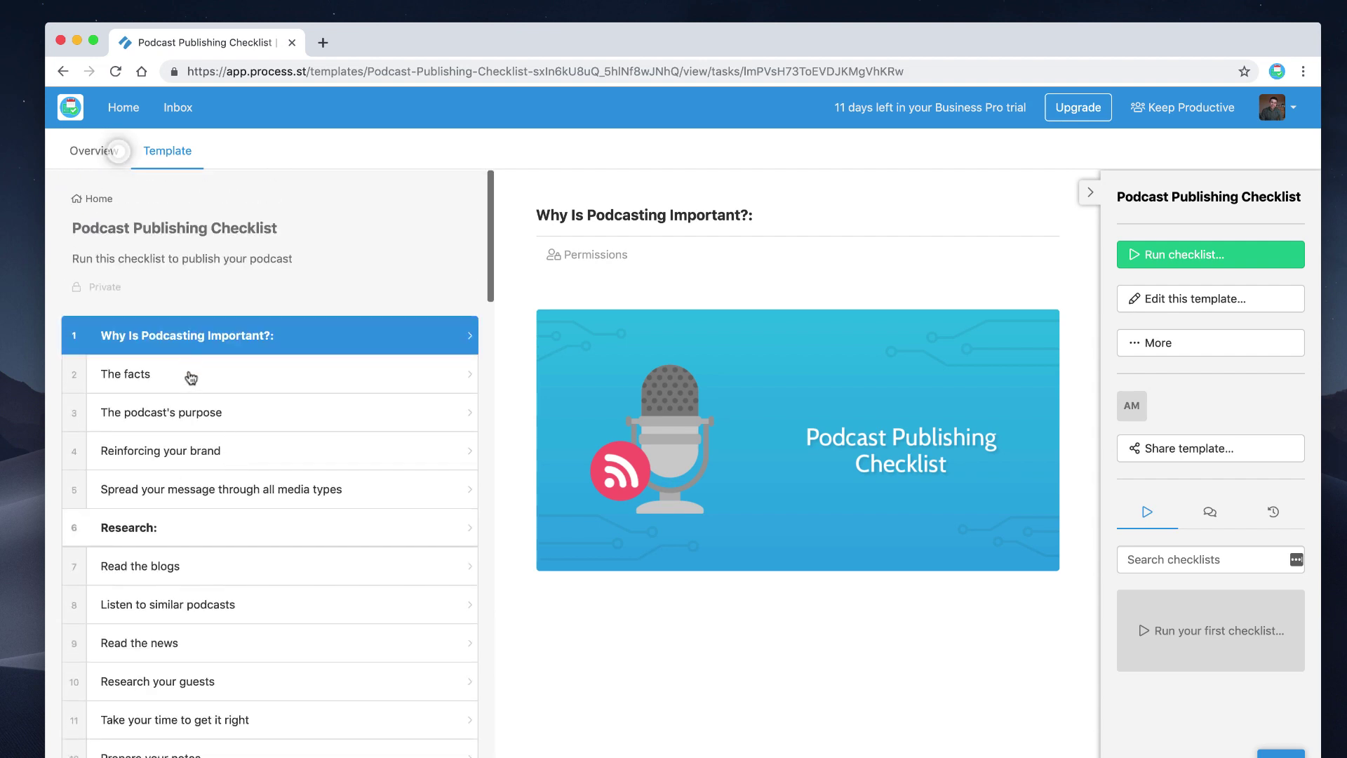
click(156, 530)
scroll(274, 667, down, 20)
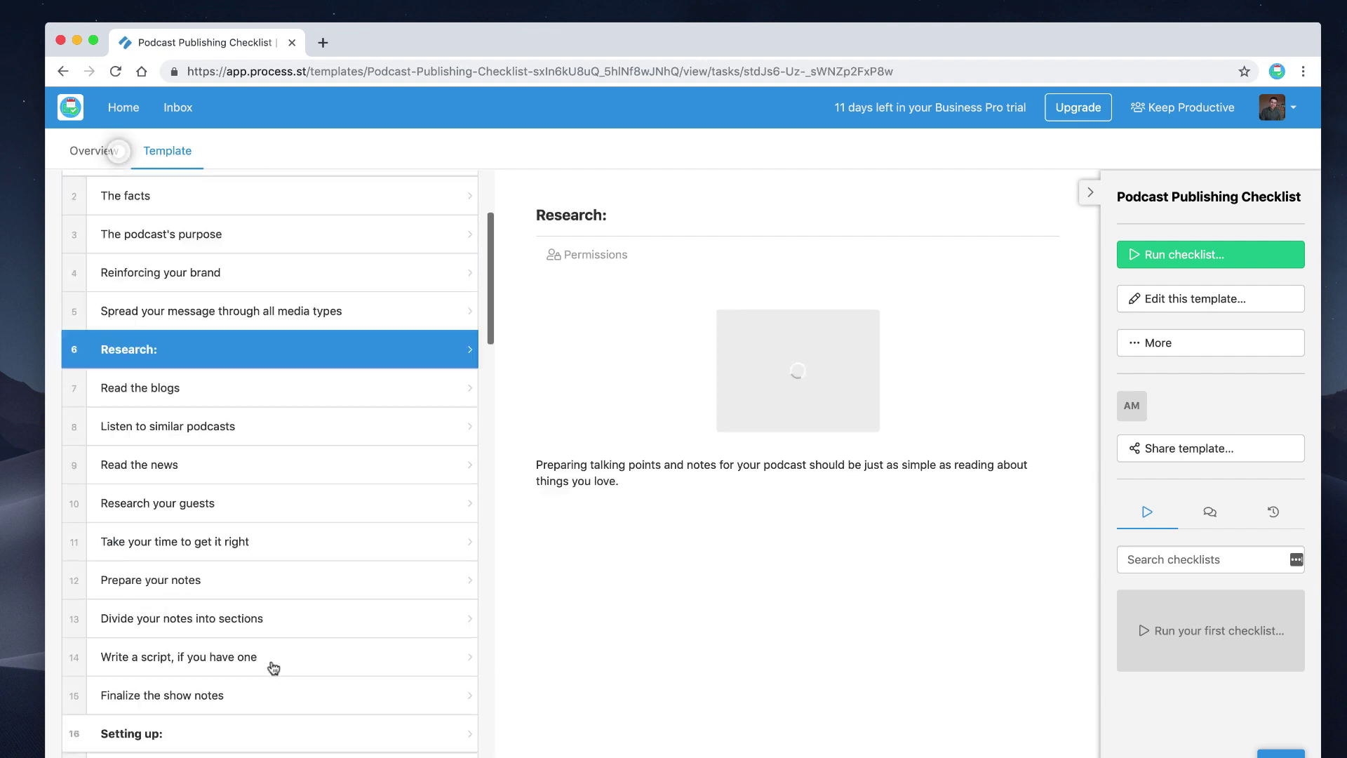
scroll(274, 667, up, 20)
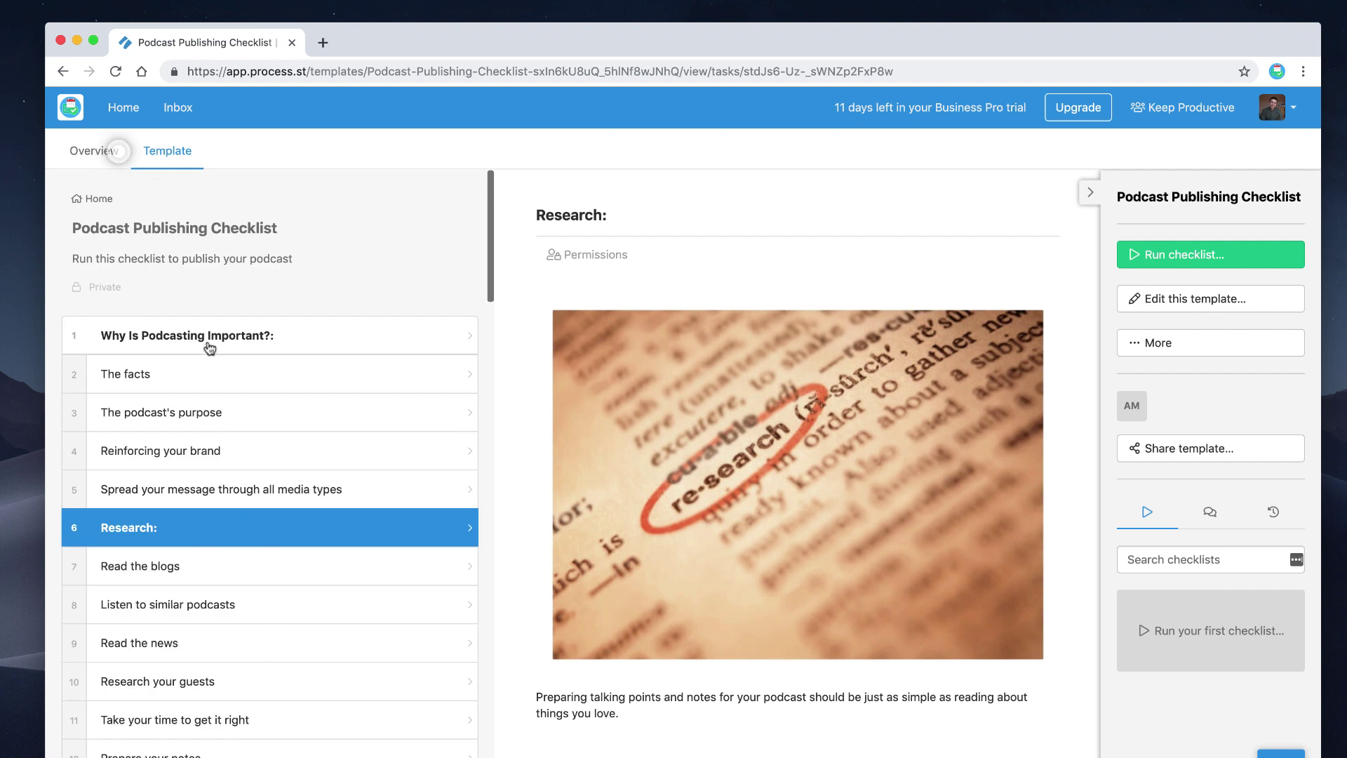
Read the text and infographic in "The facts" task of the Podcast Publishing Checklist
click(223, 382)
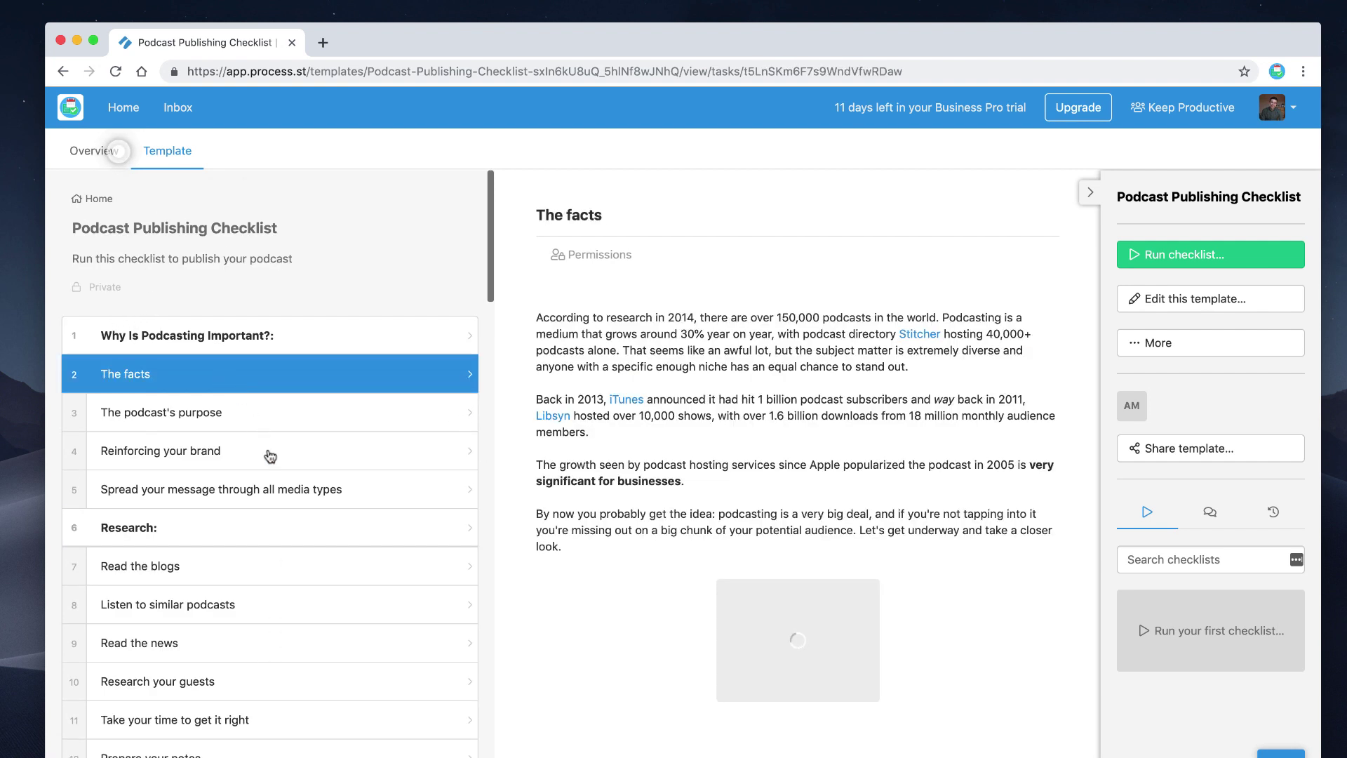
scroll(673, 484, down, 15)
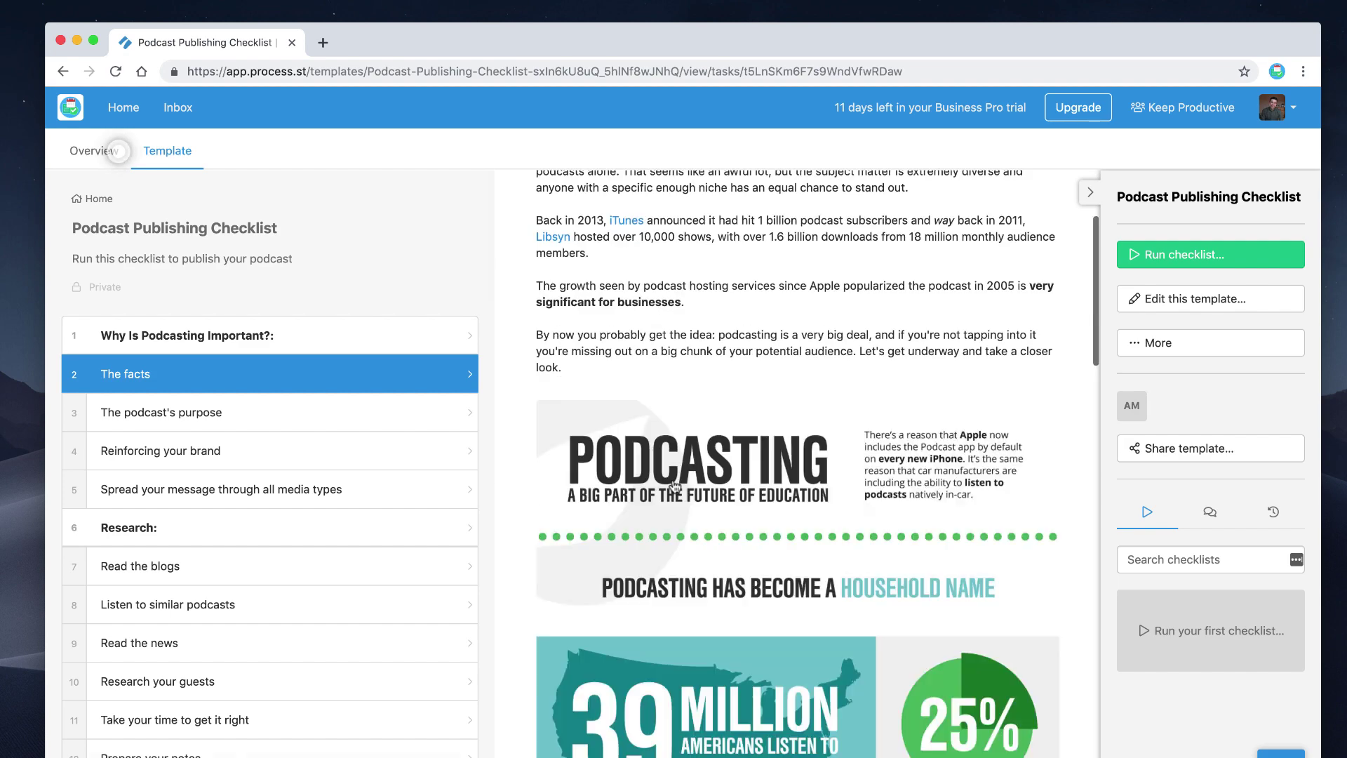
scroll(673, 484, up, 15)
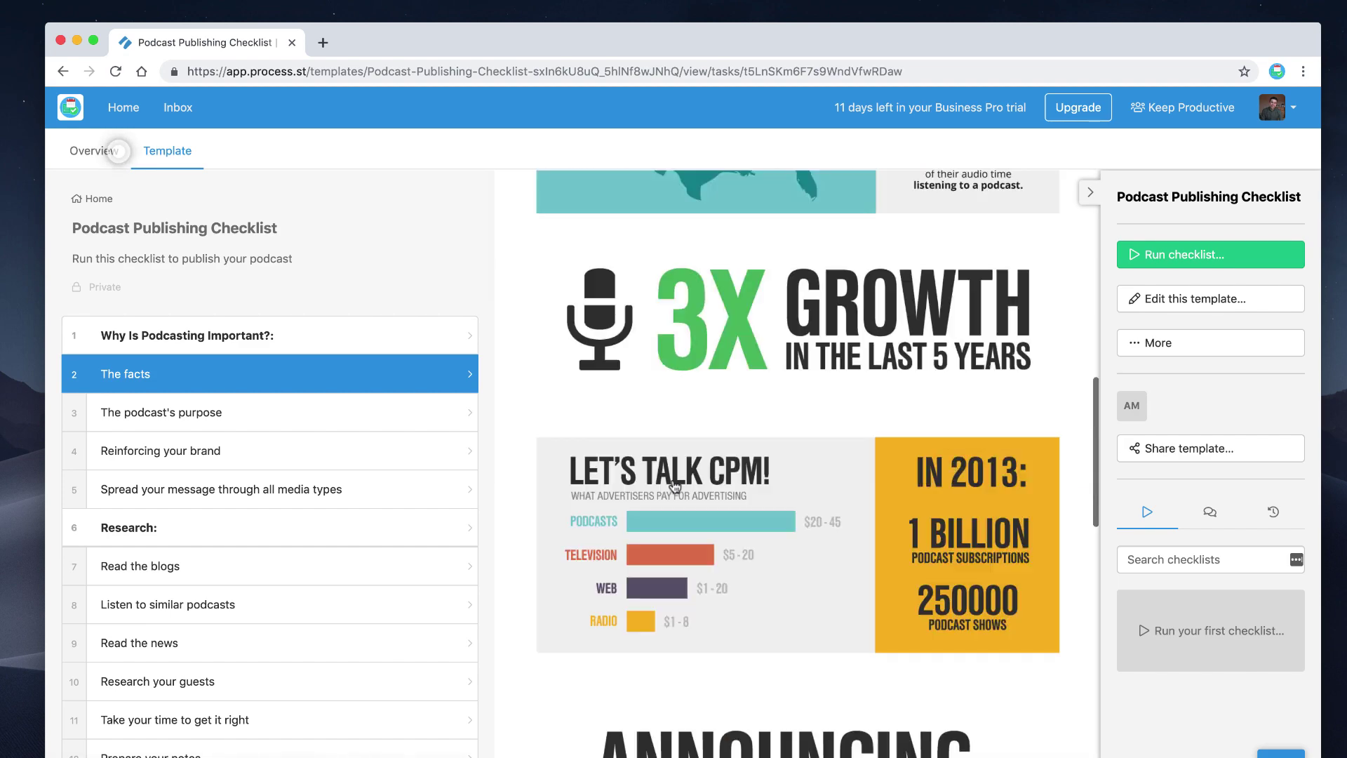
scroll(315, 565, down, 7)
scroll(318, 567, up, 5)
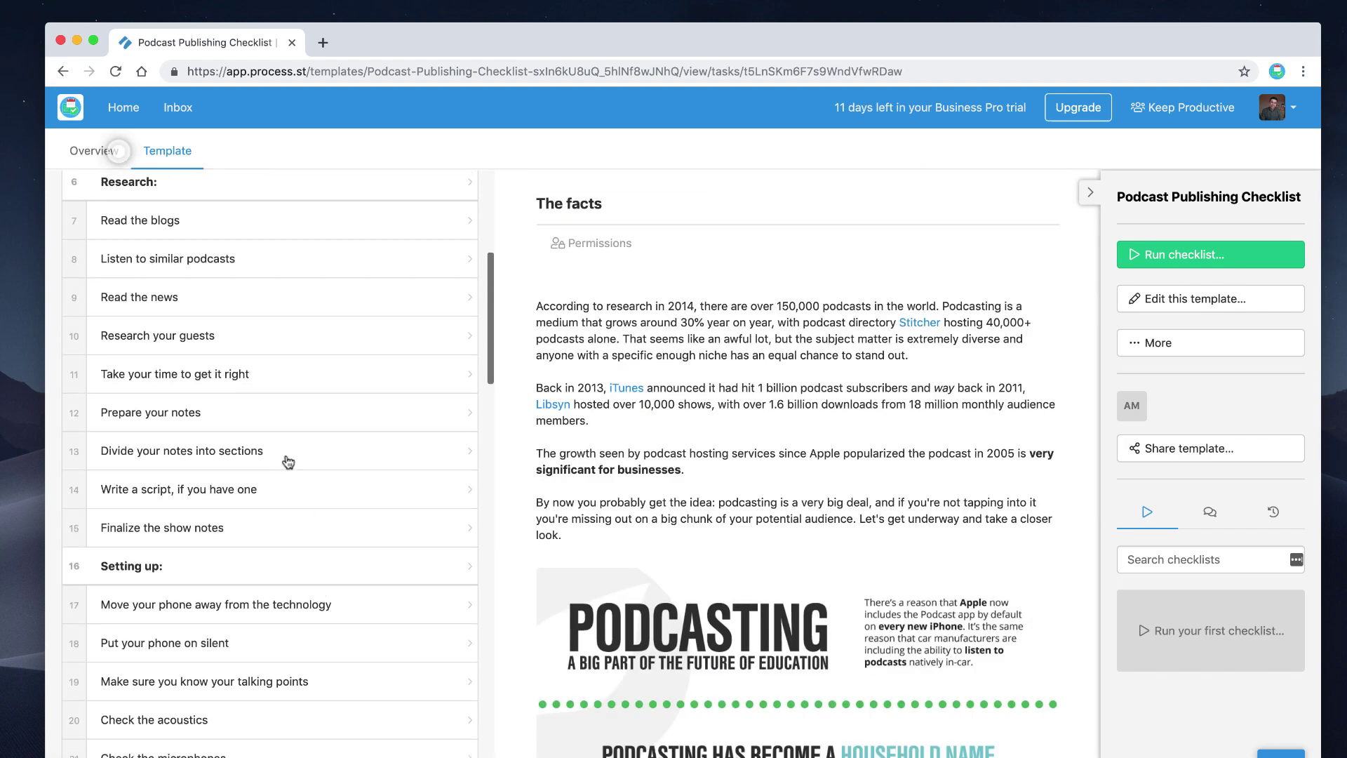
Examine the "Export as .wav" and "Convert to .mp3" tasks, including the embedded video, and look over the remaining tasks
scroll(265, 505, down, 12)
scroll(267, 506, down, 3)
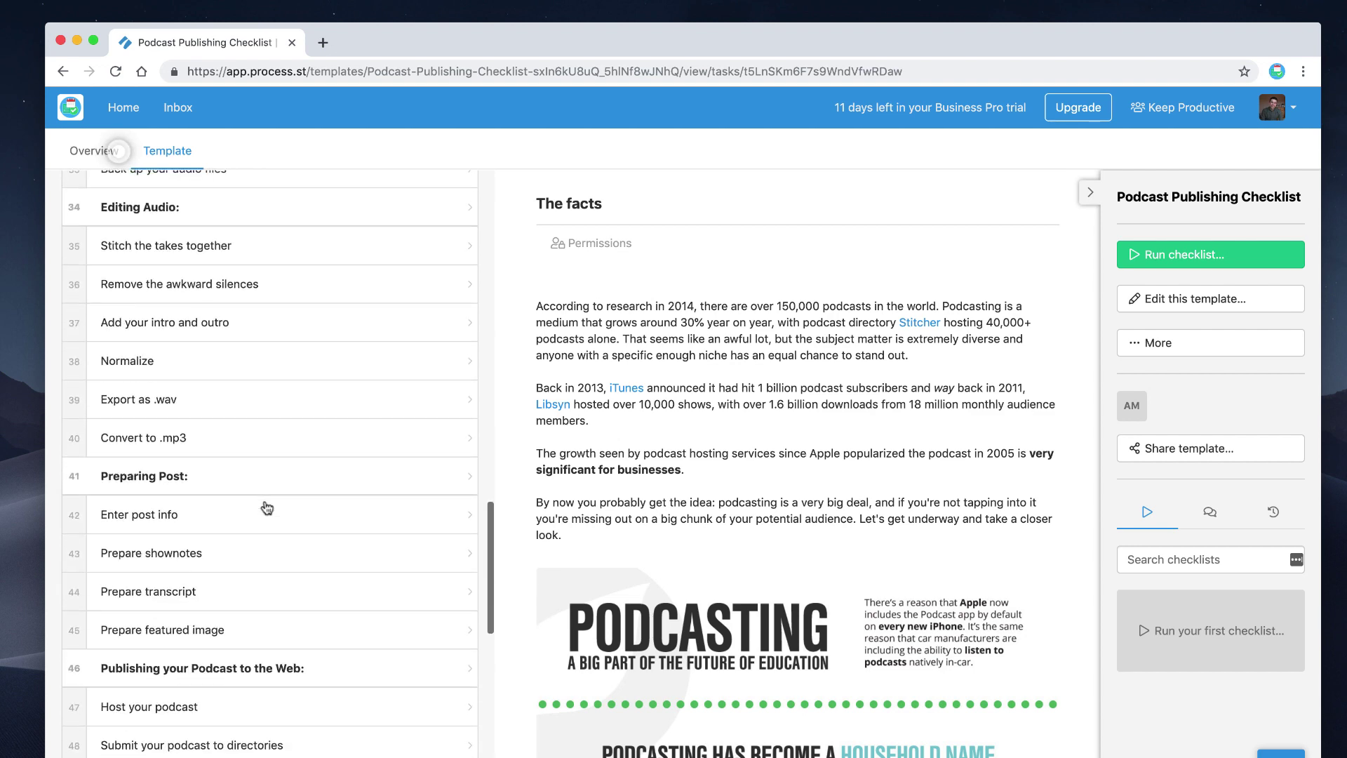
click(247, 413)
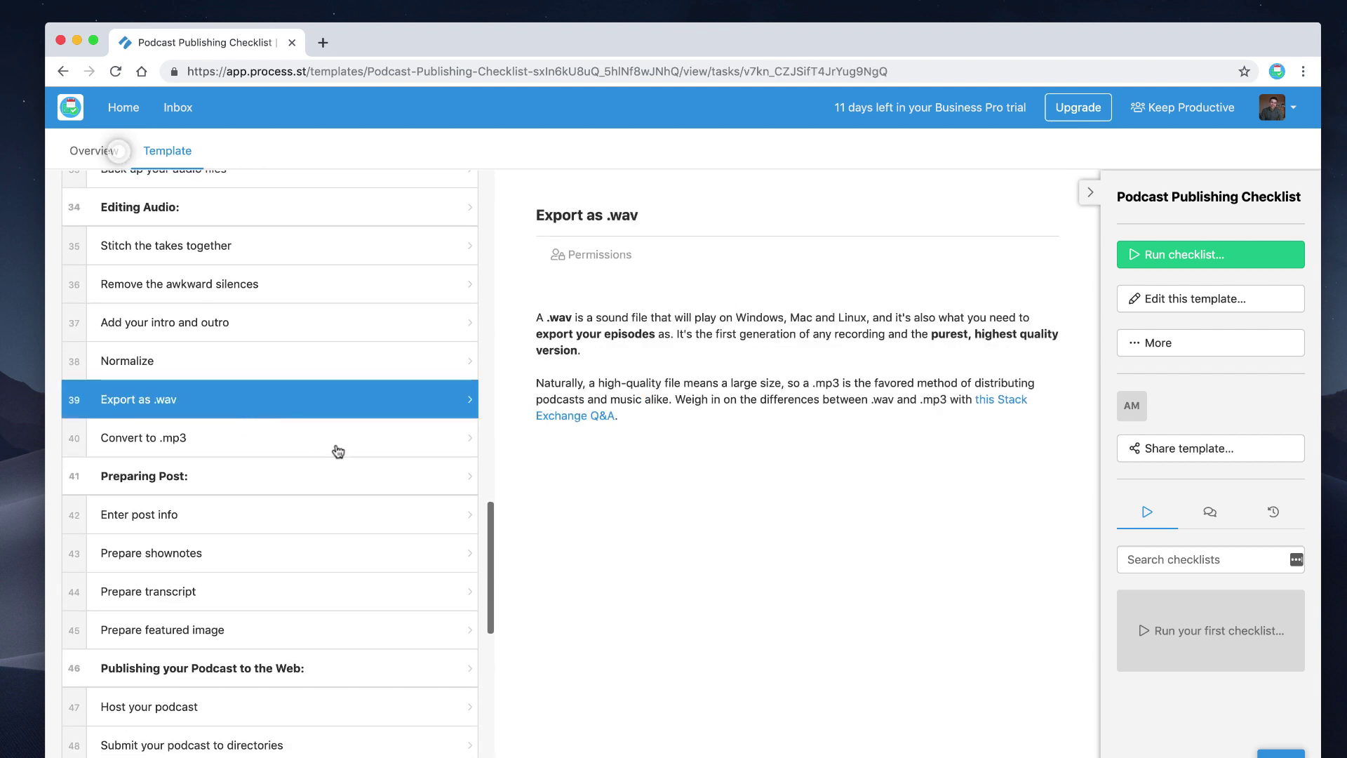
click(338, 451)
scroll(811, 531, down, 2)
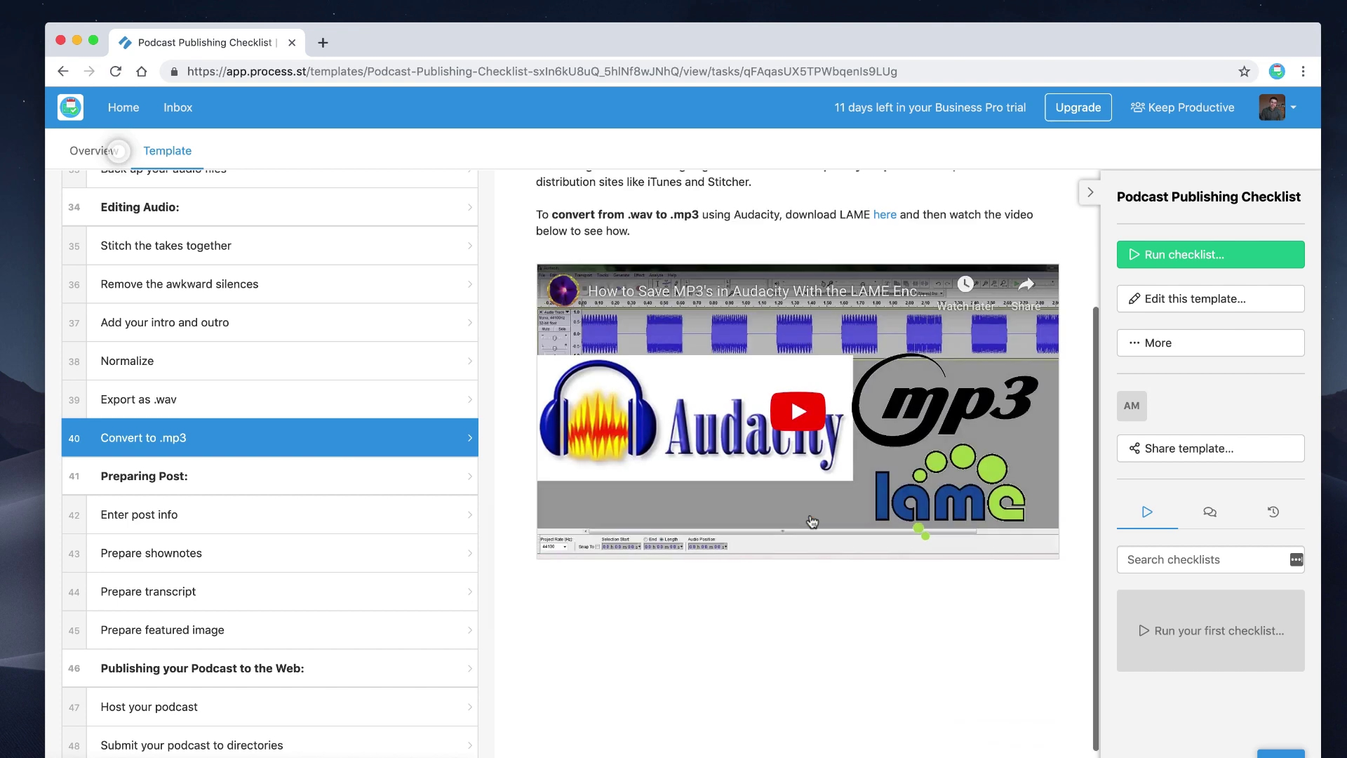
scroll(812, 531, up, 2)
scroll(297, 614, down, 6)
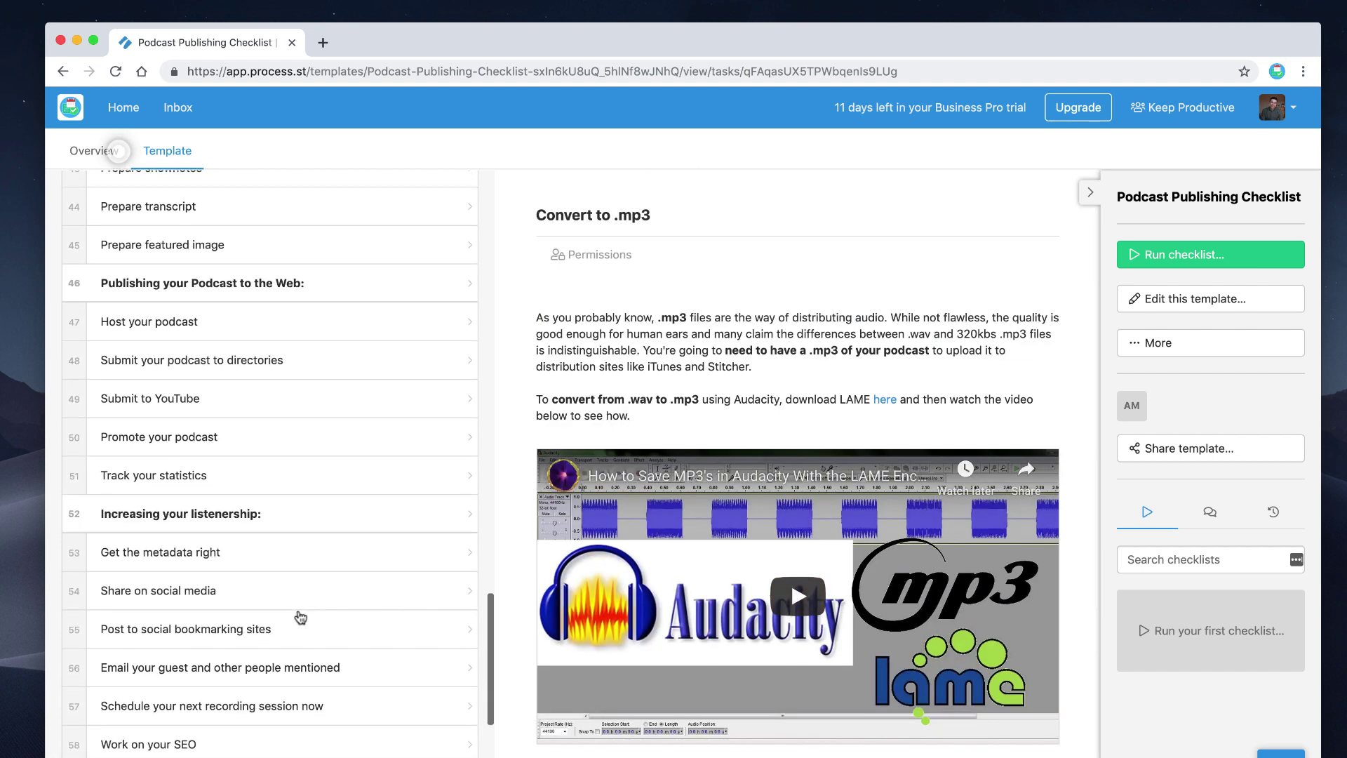
Look over the final tasks of the Podcast Publishing Checklist, down to the Sources and Relevant Checklists headings
scroll(279, 583, down, 3)
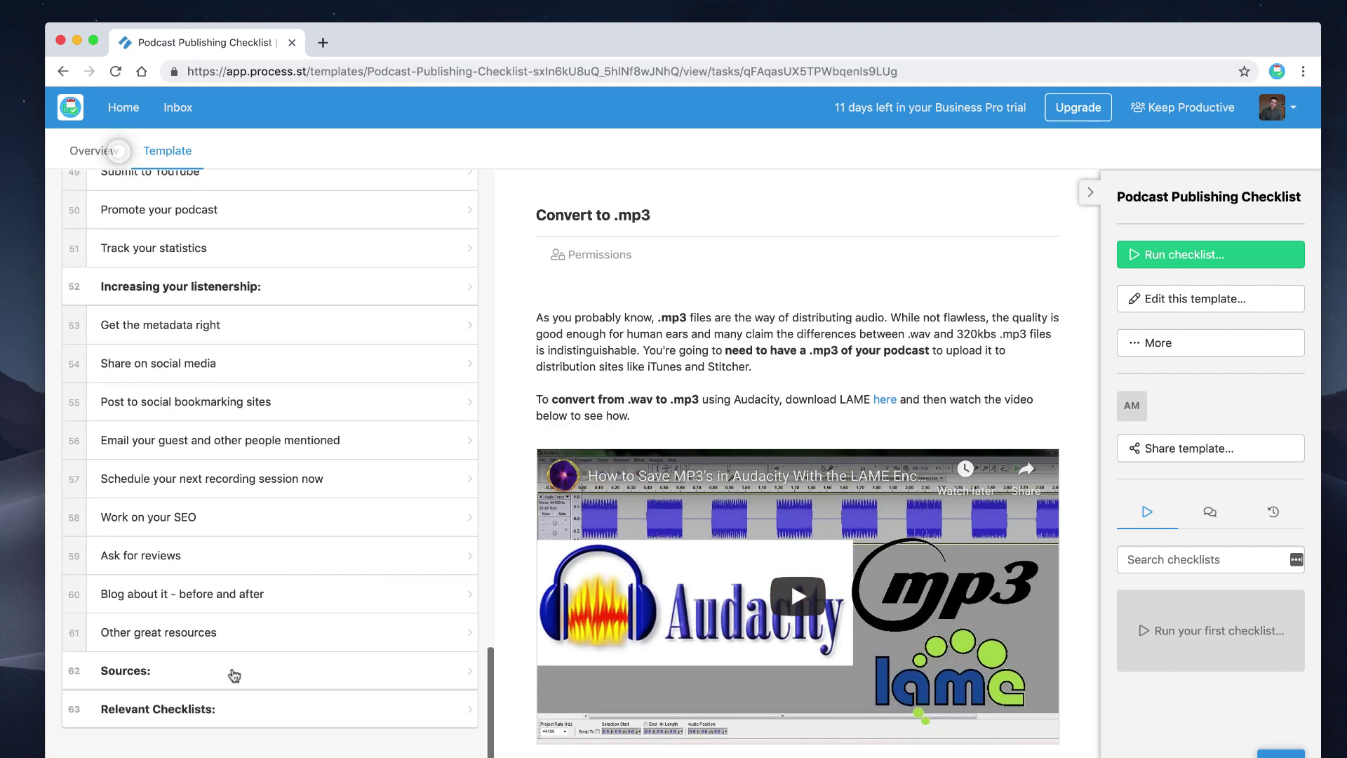
scroll(231, 484, up, 20)
scroll(231, 410, up, 3)
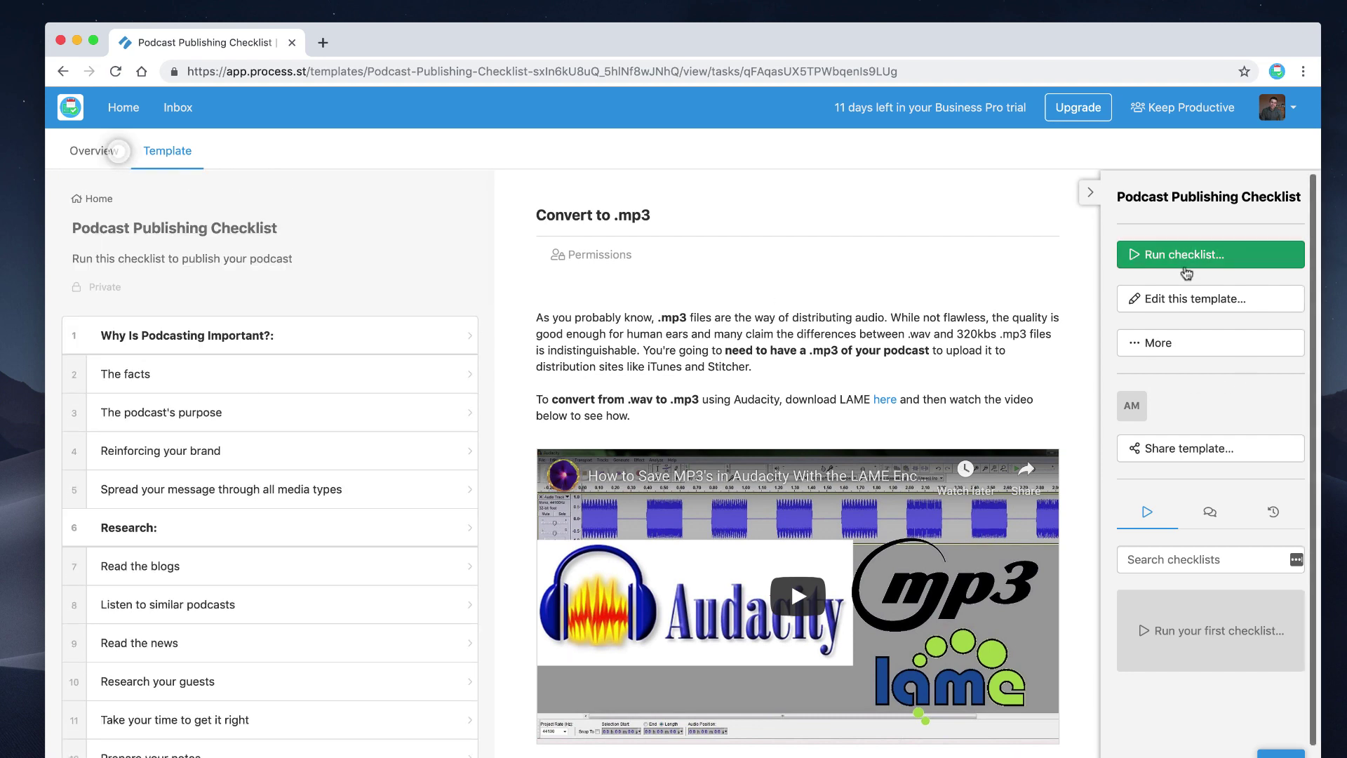
Create a template in the Home folder from the premade Employee Onboarding checklist, keeping its suggested name
click(124, 108)
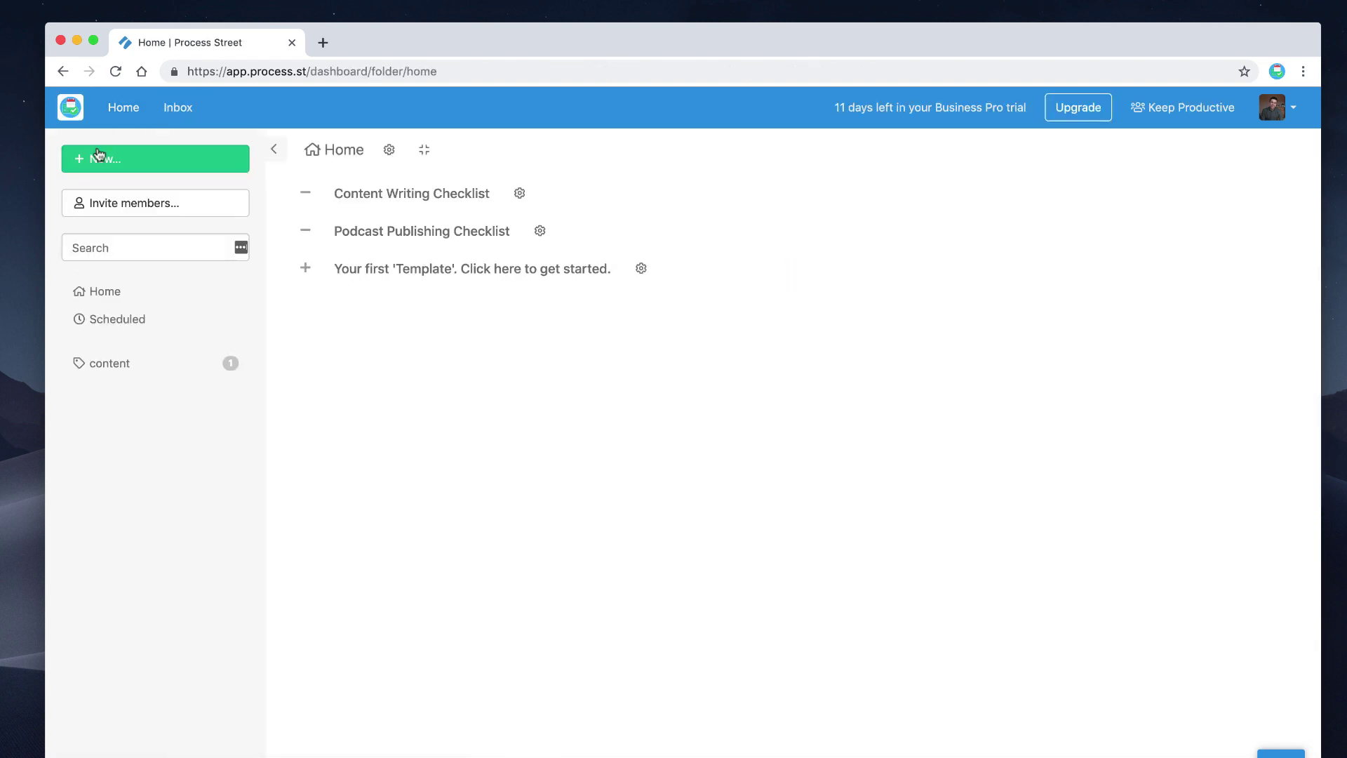
click(111, 161)
click(139, 212)
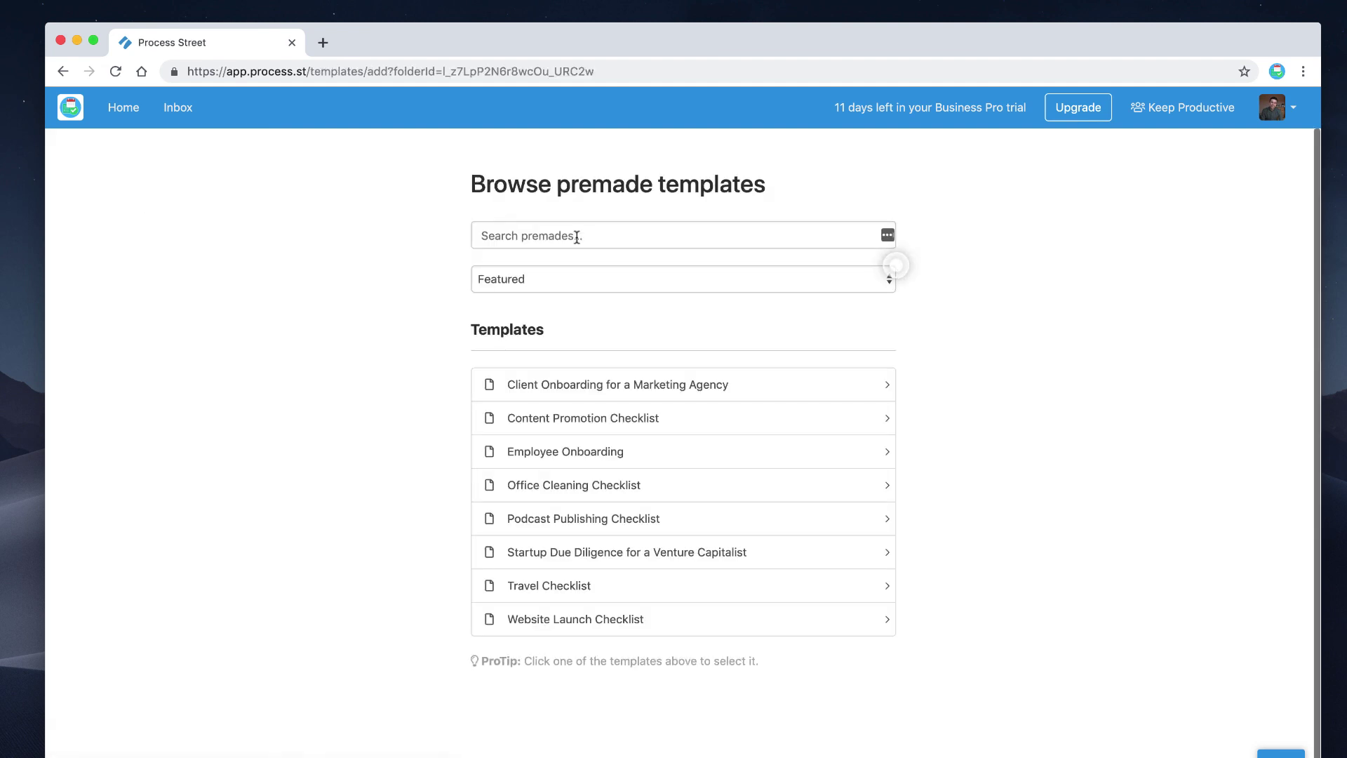
click(601, 464)
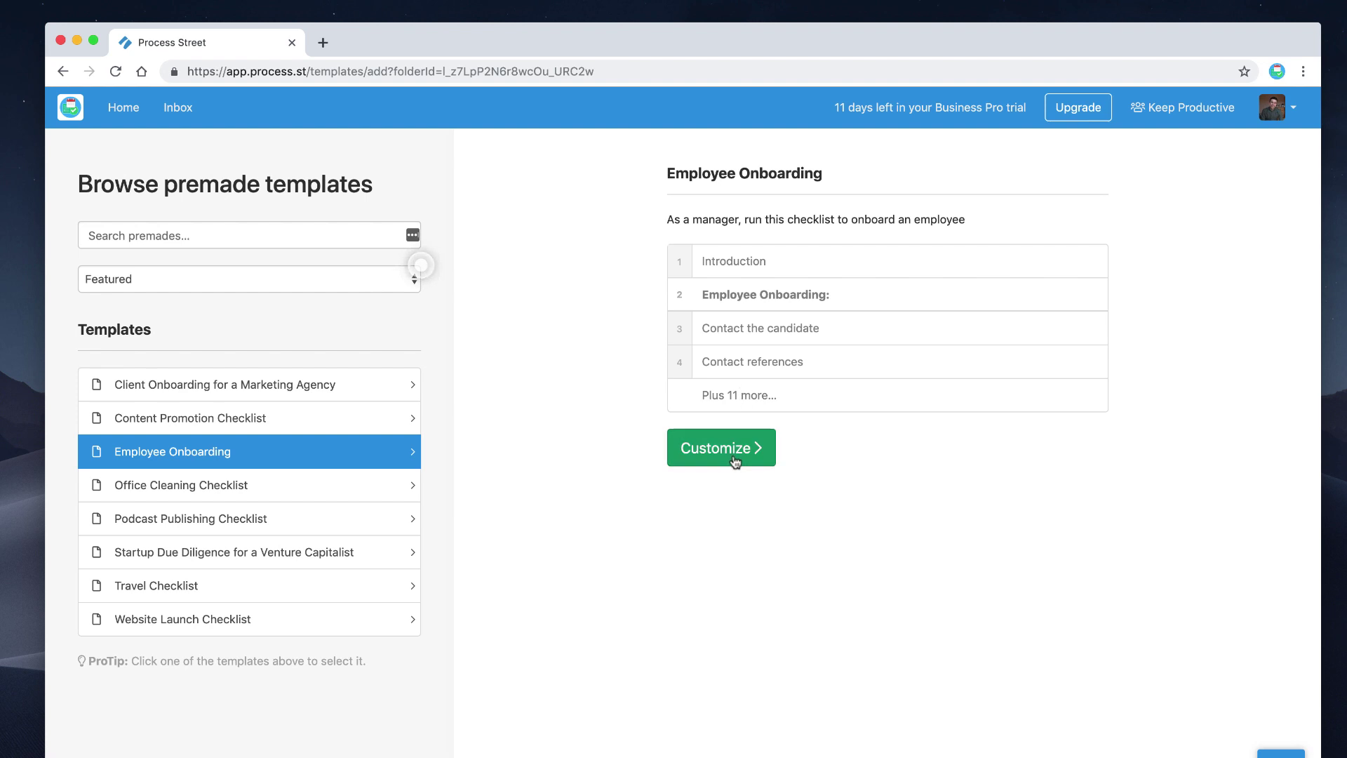
click(734, 461)
click(826, 280)
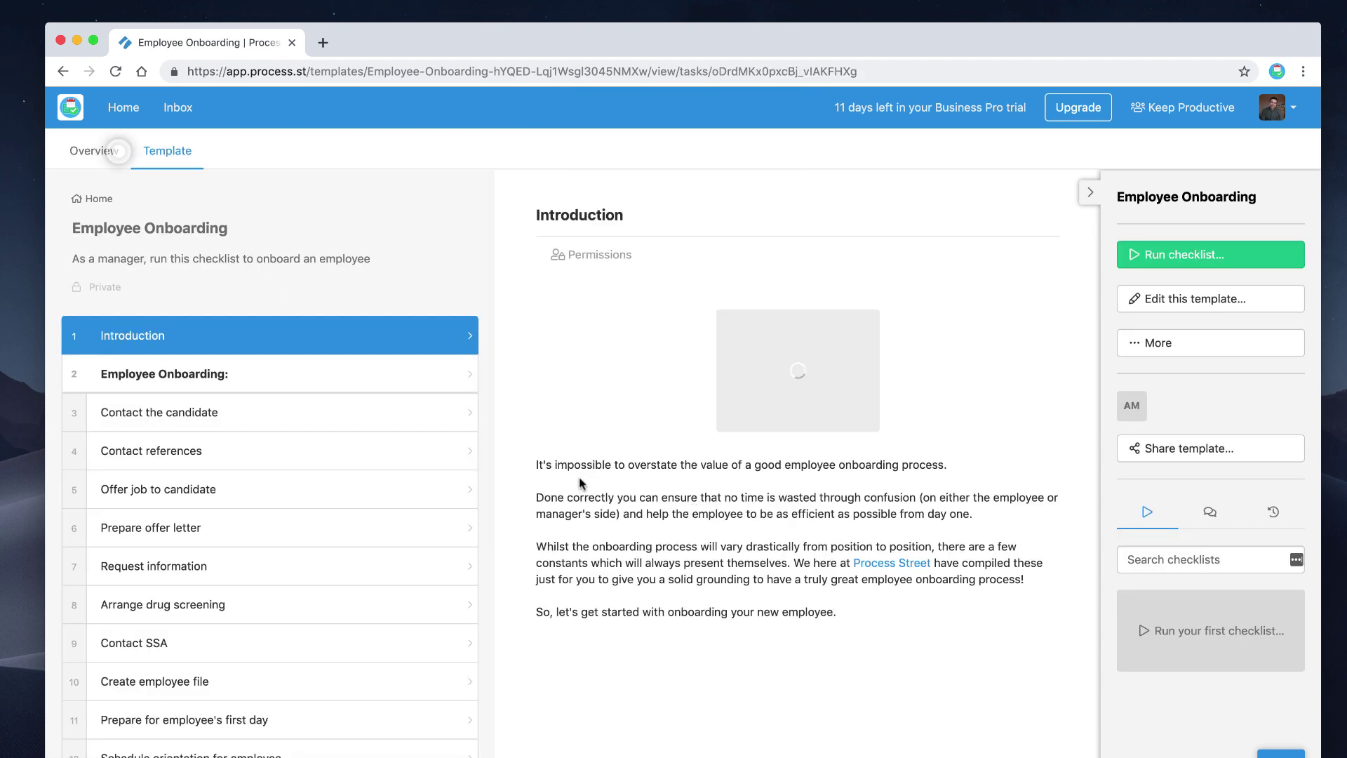
Read the Introduction of the Employee Onboarding template and view its "Contact the candidate" task
scroll(677, 652, down, 5)
scroll(676, 652, up, 5)
click(243, 422)
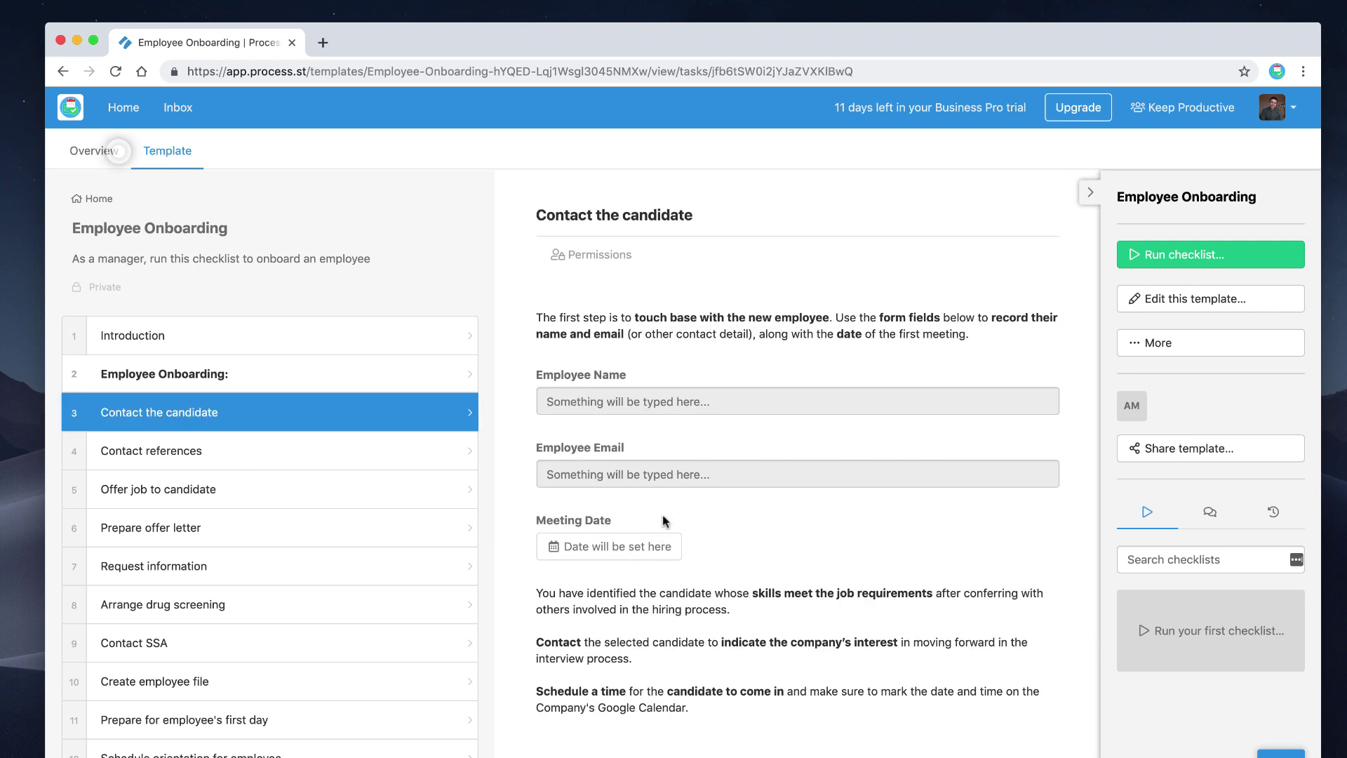
Open the Employee Onboarding template for editing, review the form fields and text of "Contact the candidate", and save the template
click(1149, 300)
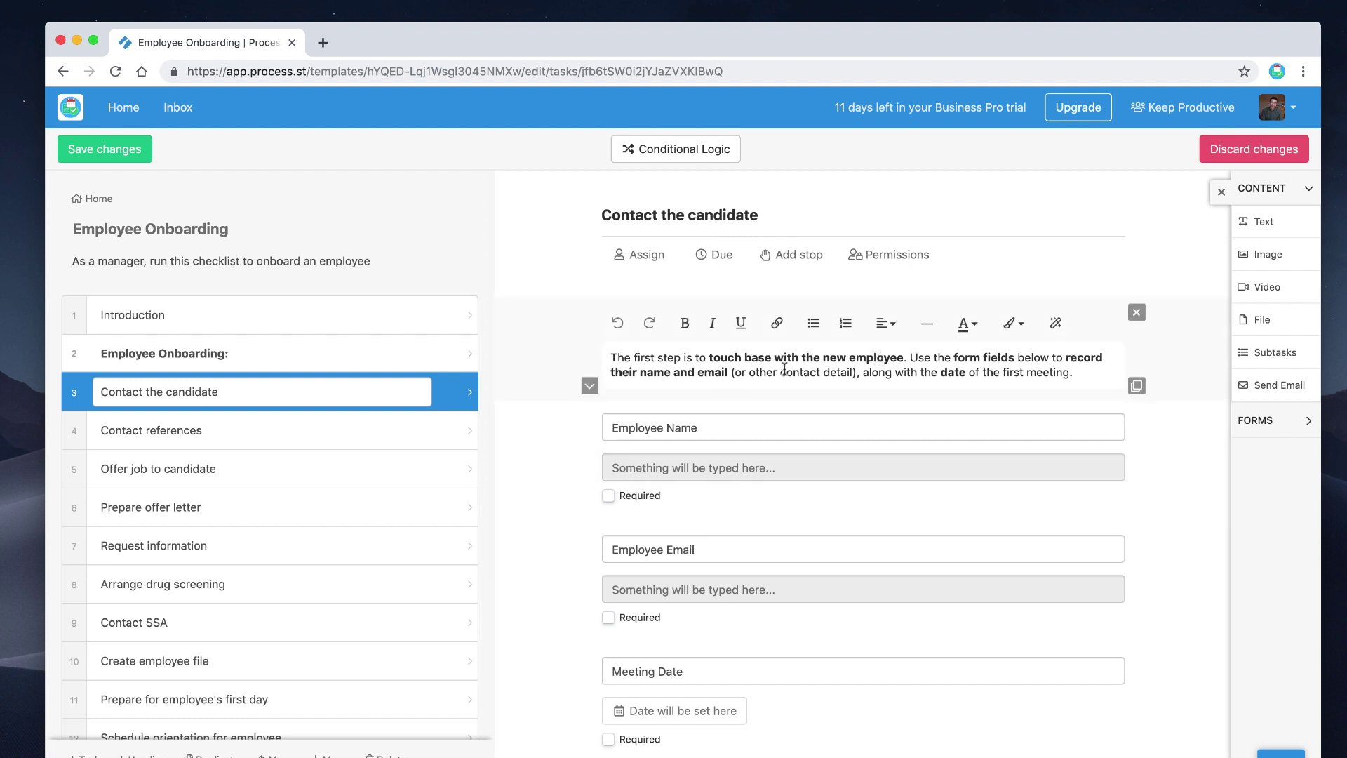
click(737, 422)
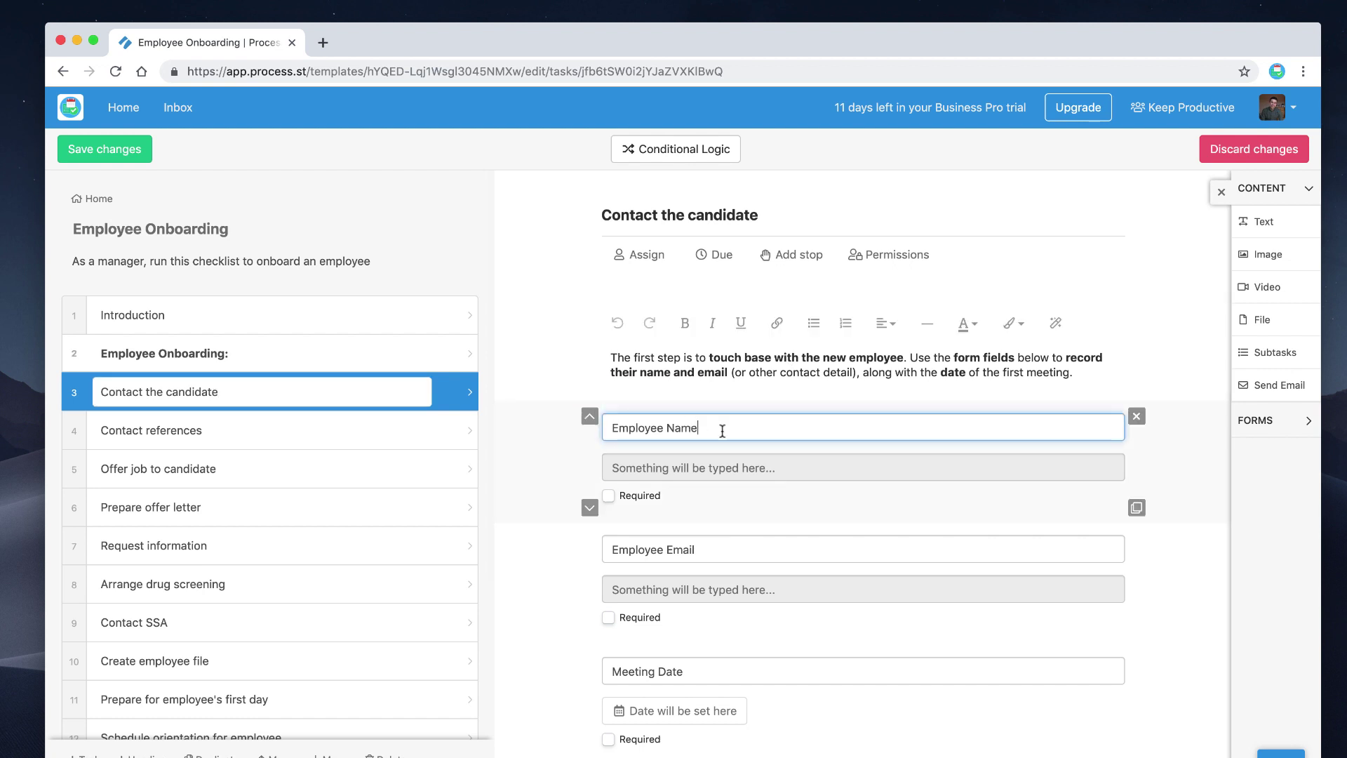
scroll(707, 513, down, 5)
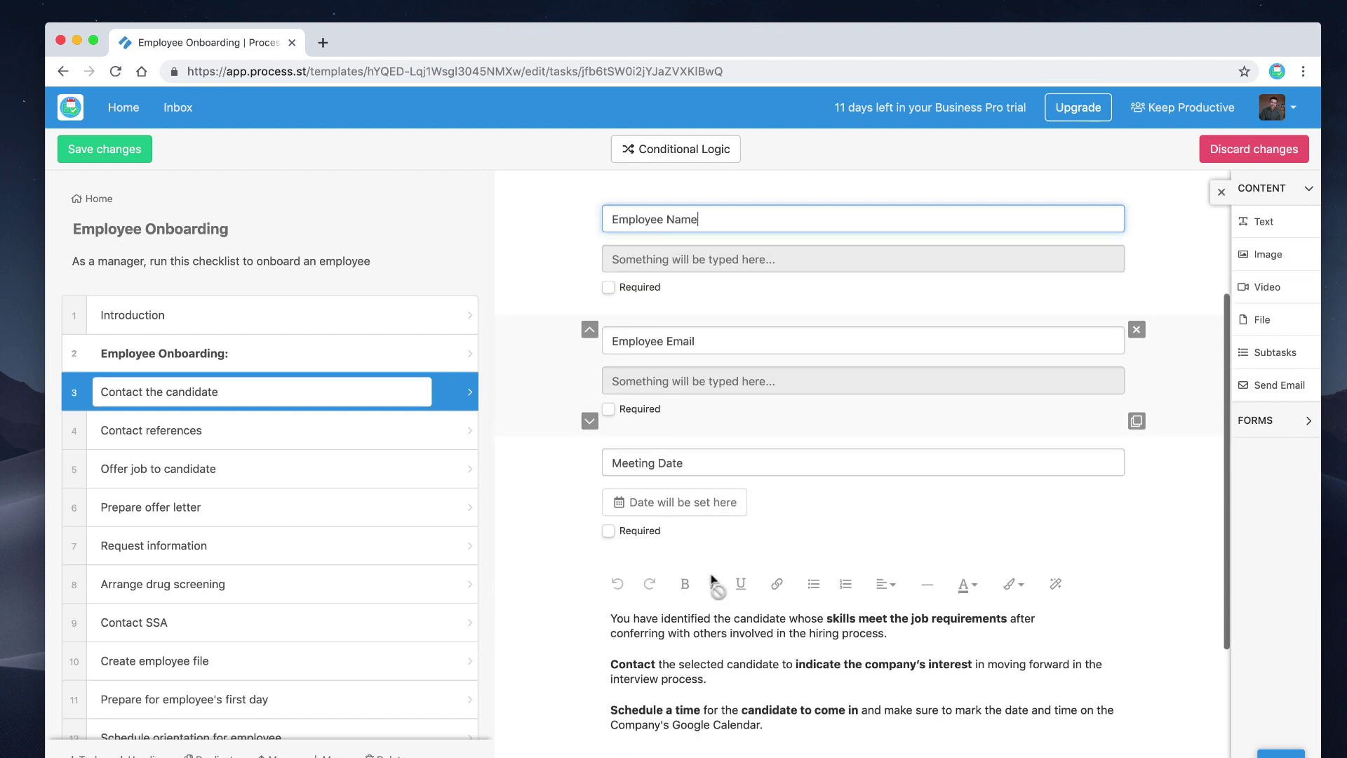
scroll(680, 526, down, 5)
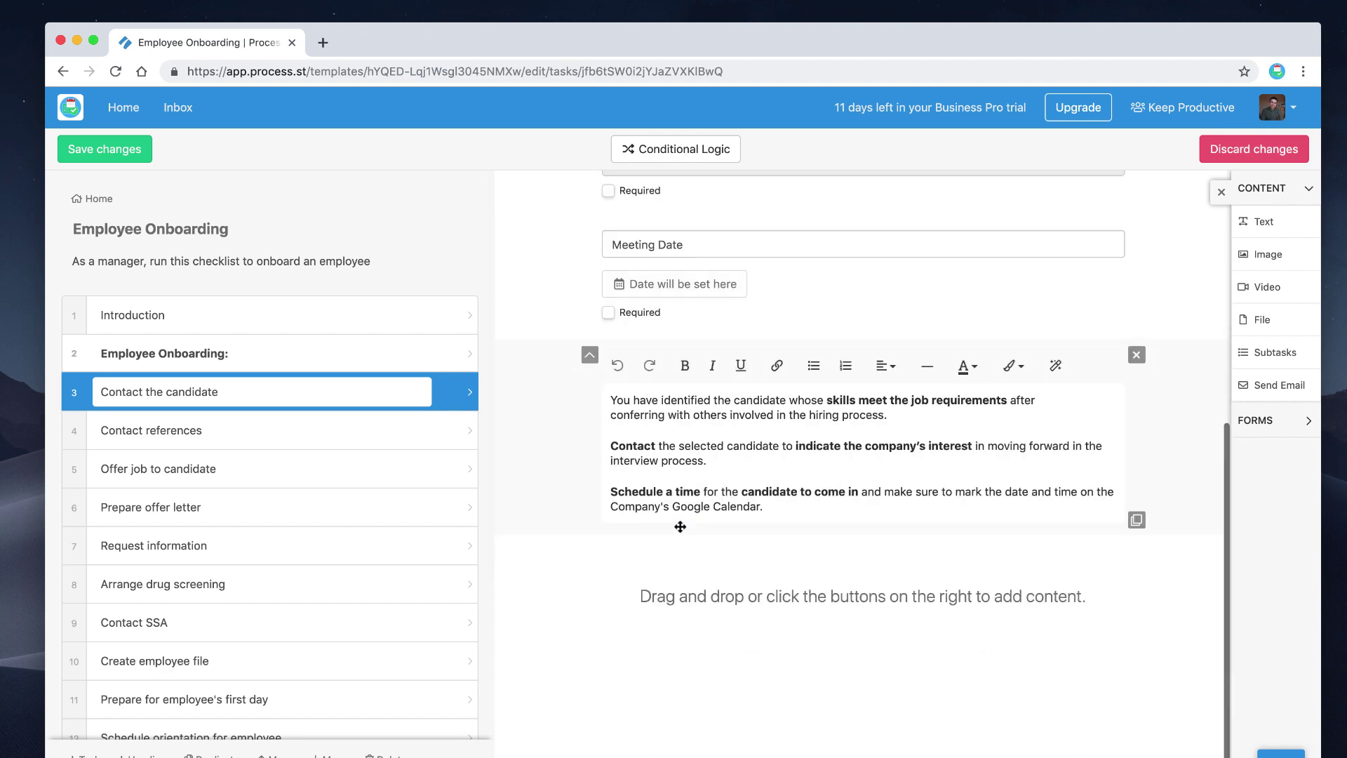
scroll(698, 526, up, 10)
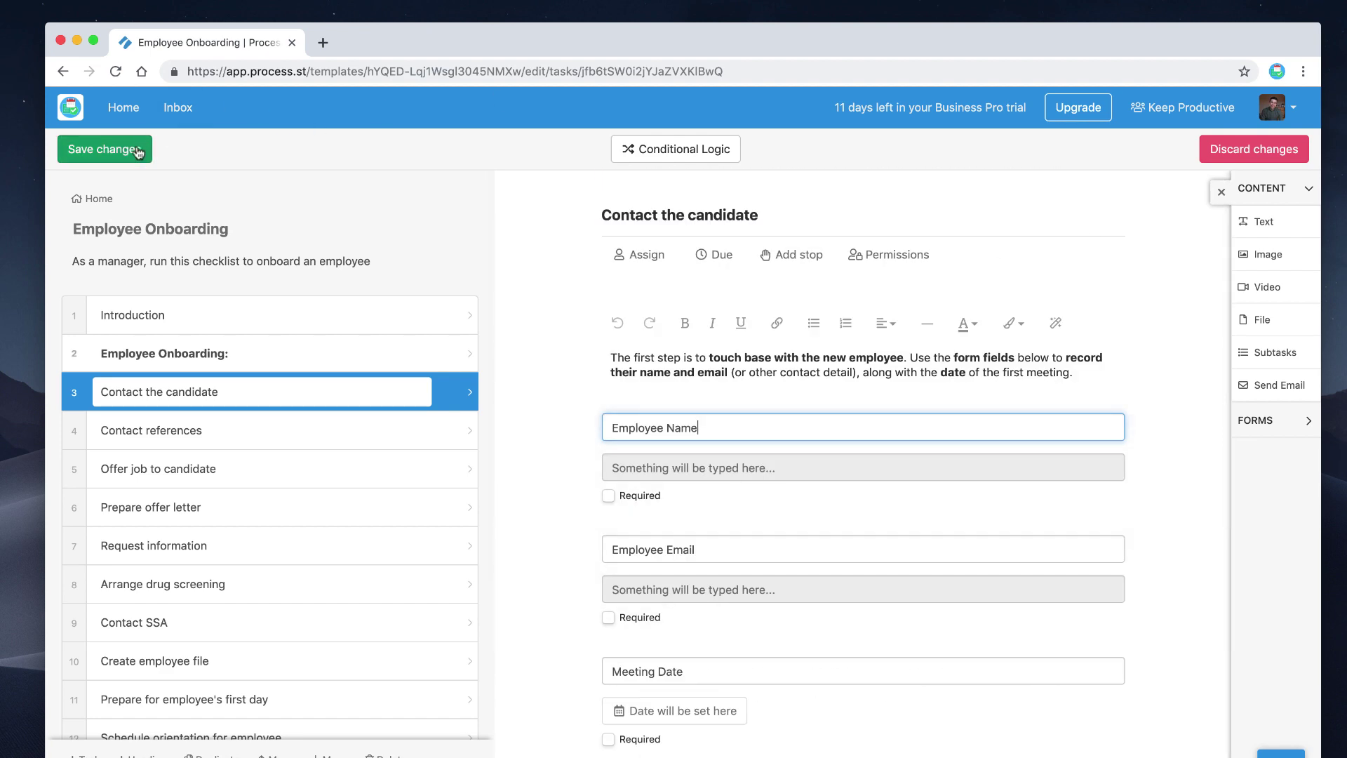
click(104, 149)
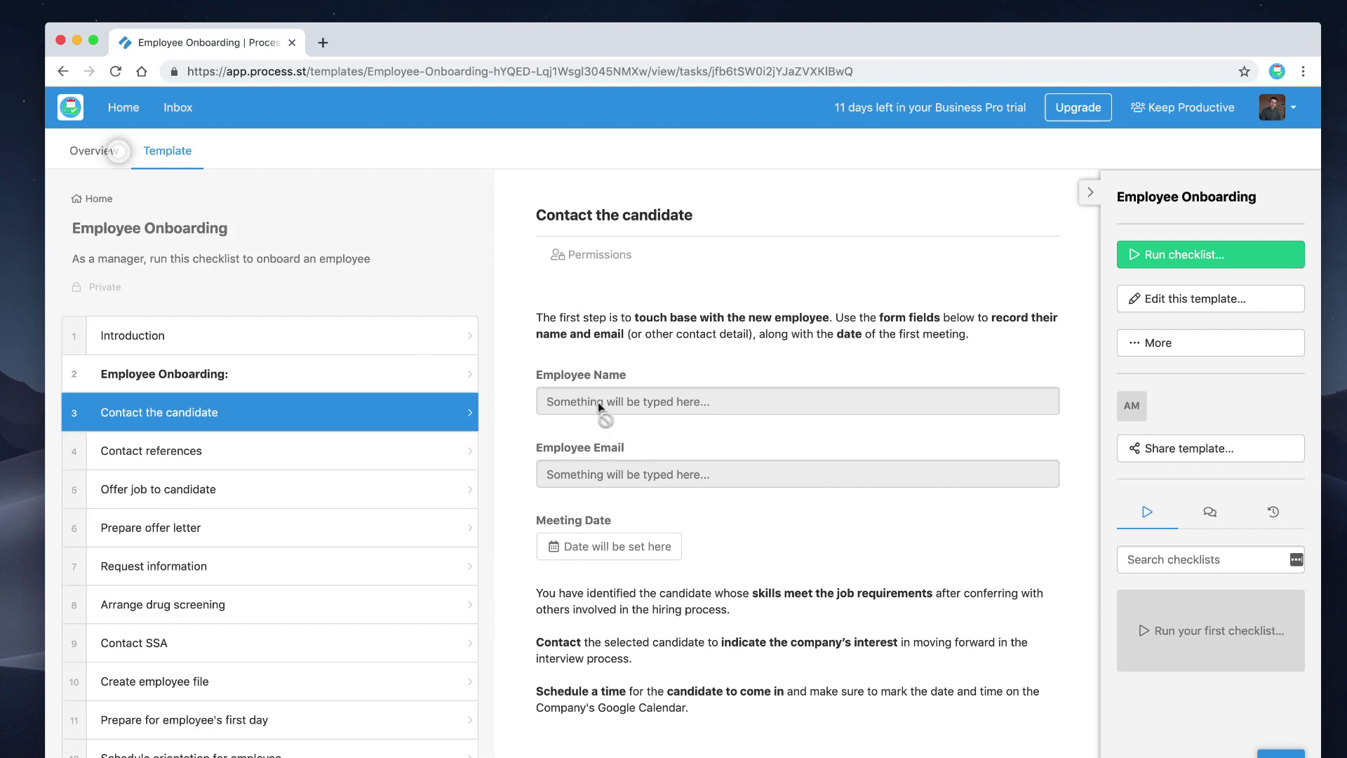
Run a checklist from the Employee Onboarding template with the suggested name and complete its Introduction task
click(1222, 264)
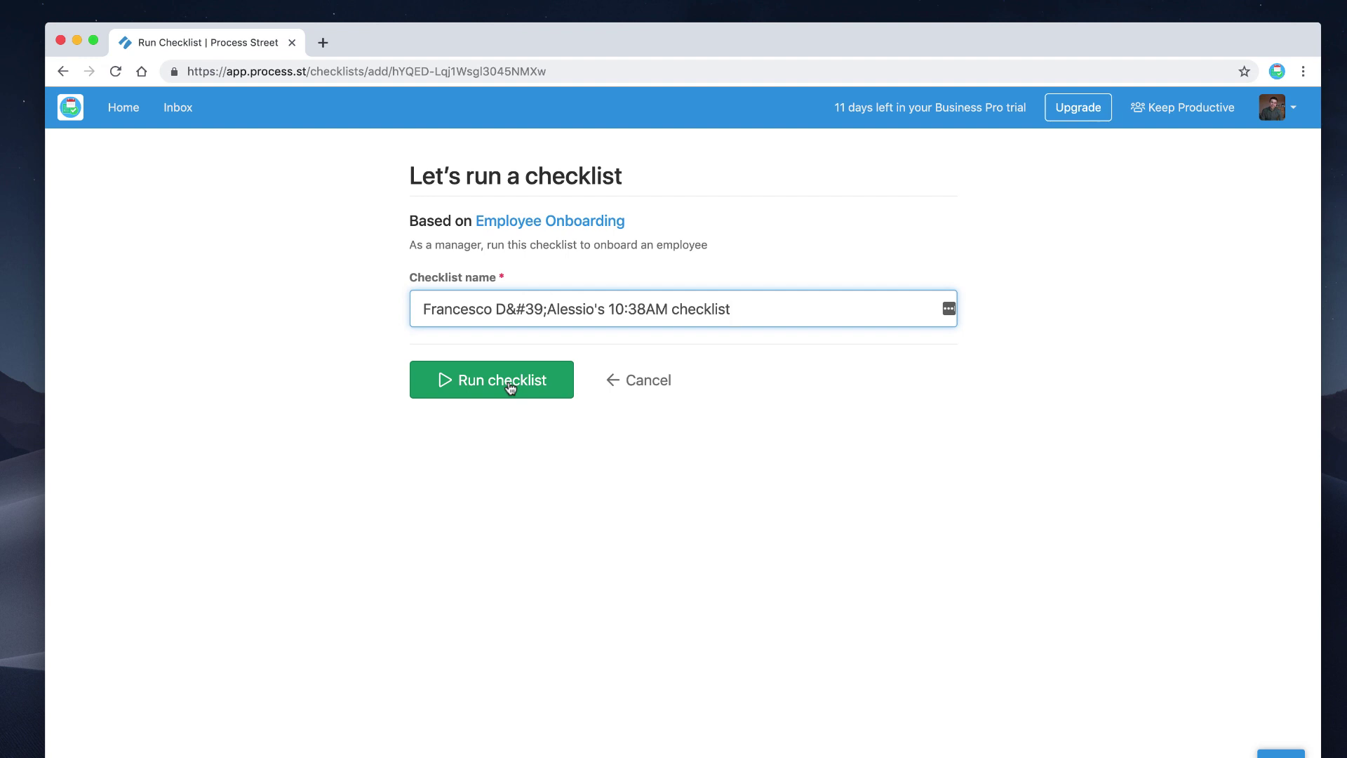
click(512, 387)
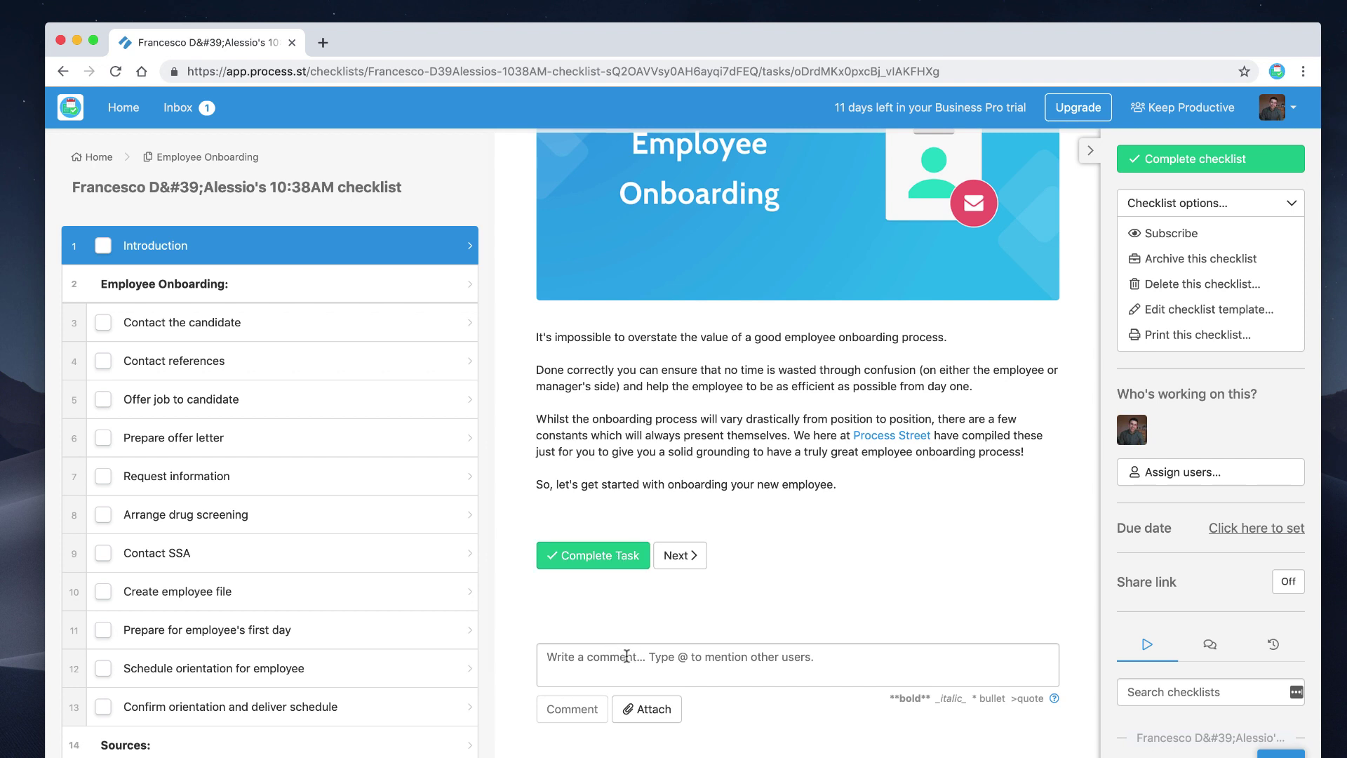
click(620, 556)
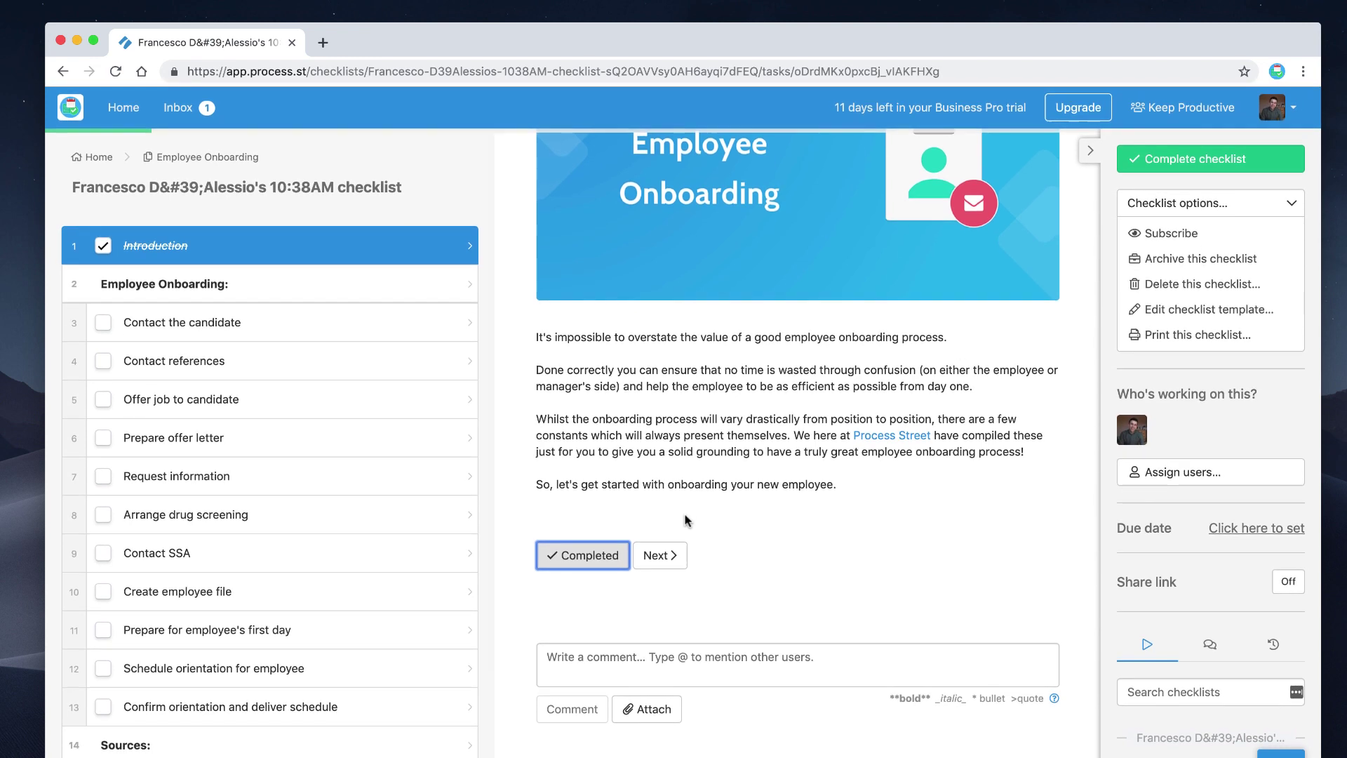
Go to the "Contact the candidate" task and fill in the employee's name and e-mail
click(659, 554)
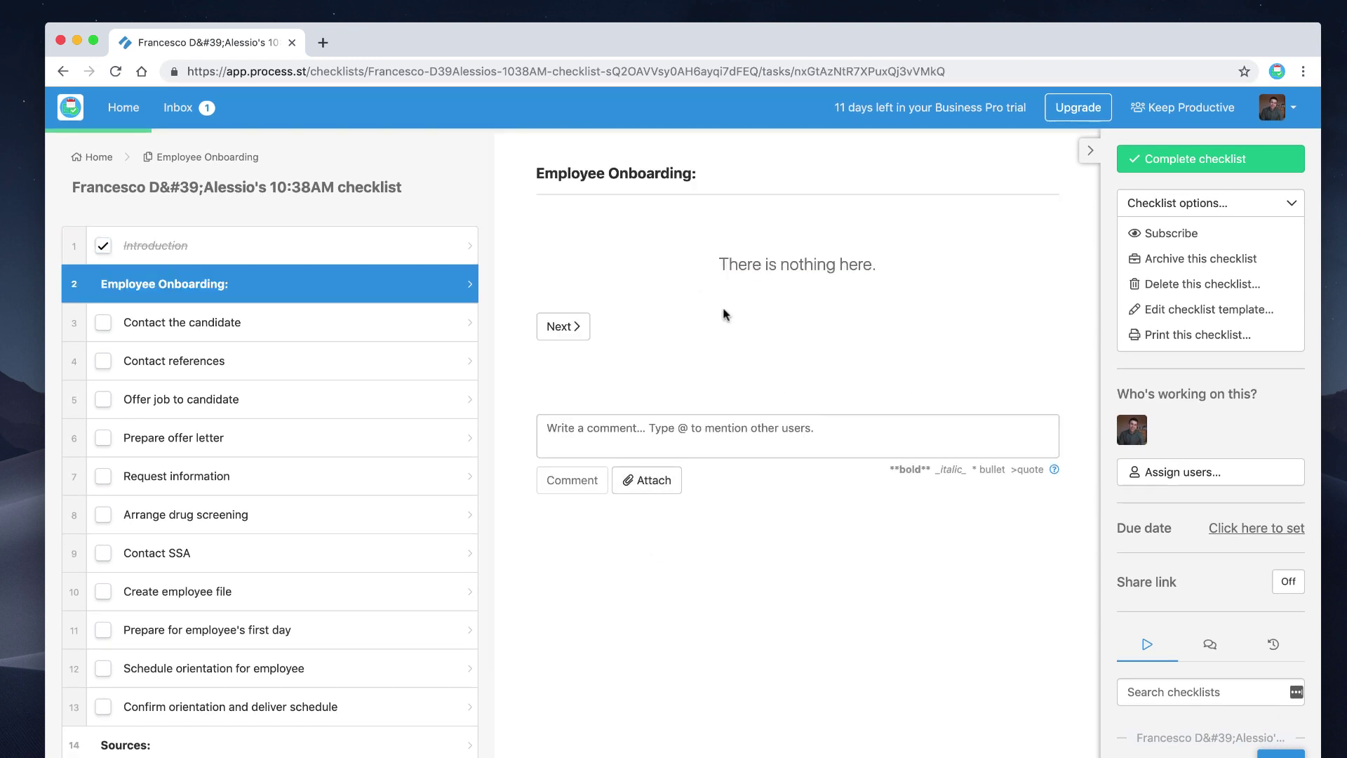
click(563, 327)
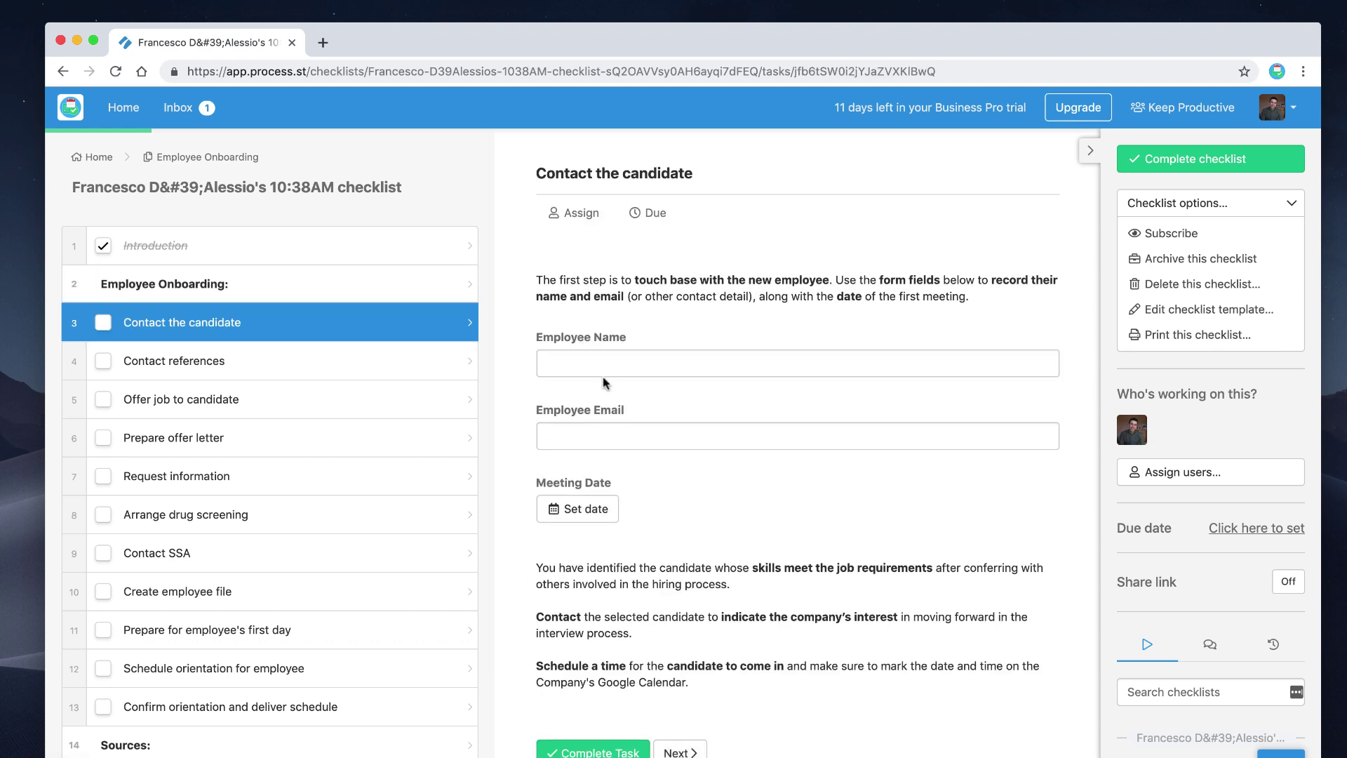
click(616, 358)
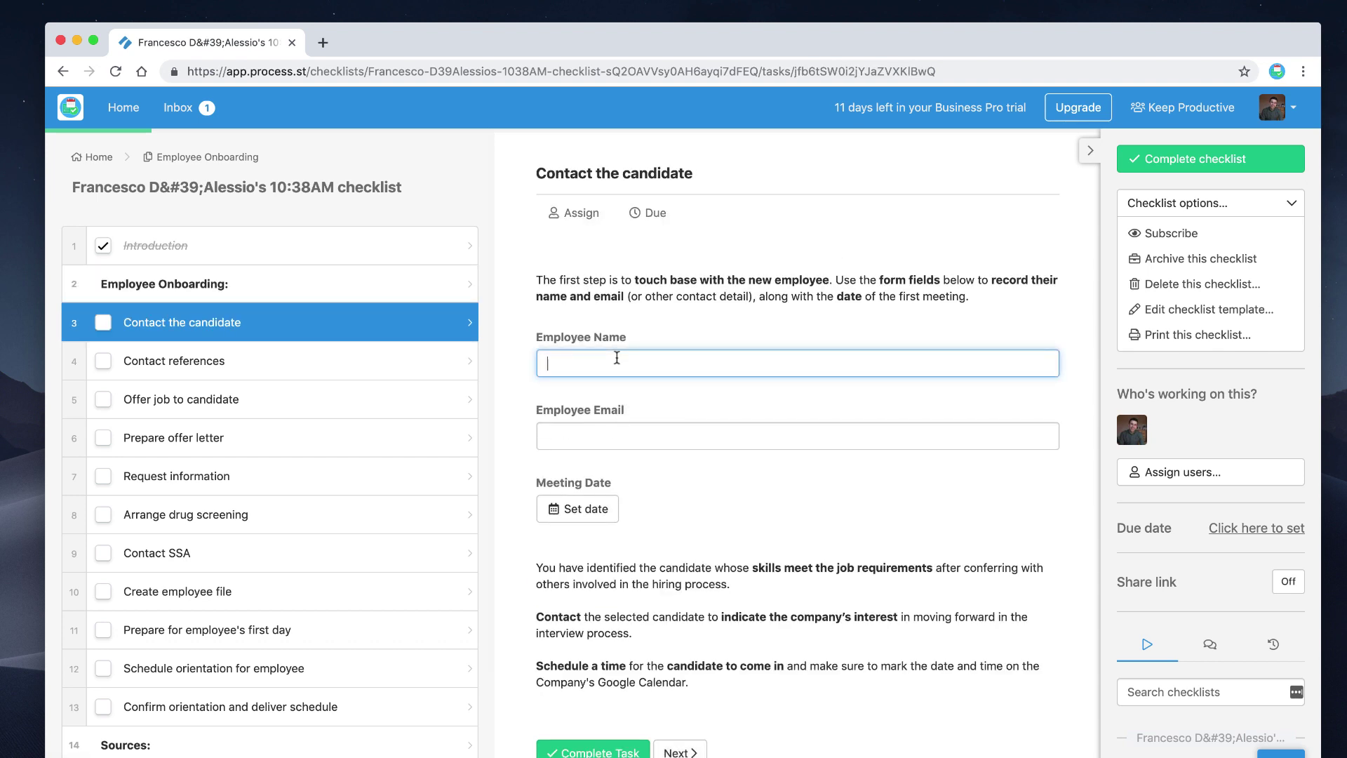
text(Bob)
key(Tab)
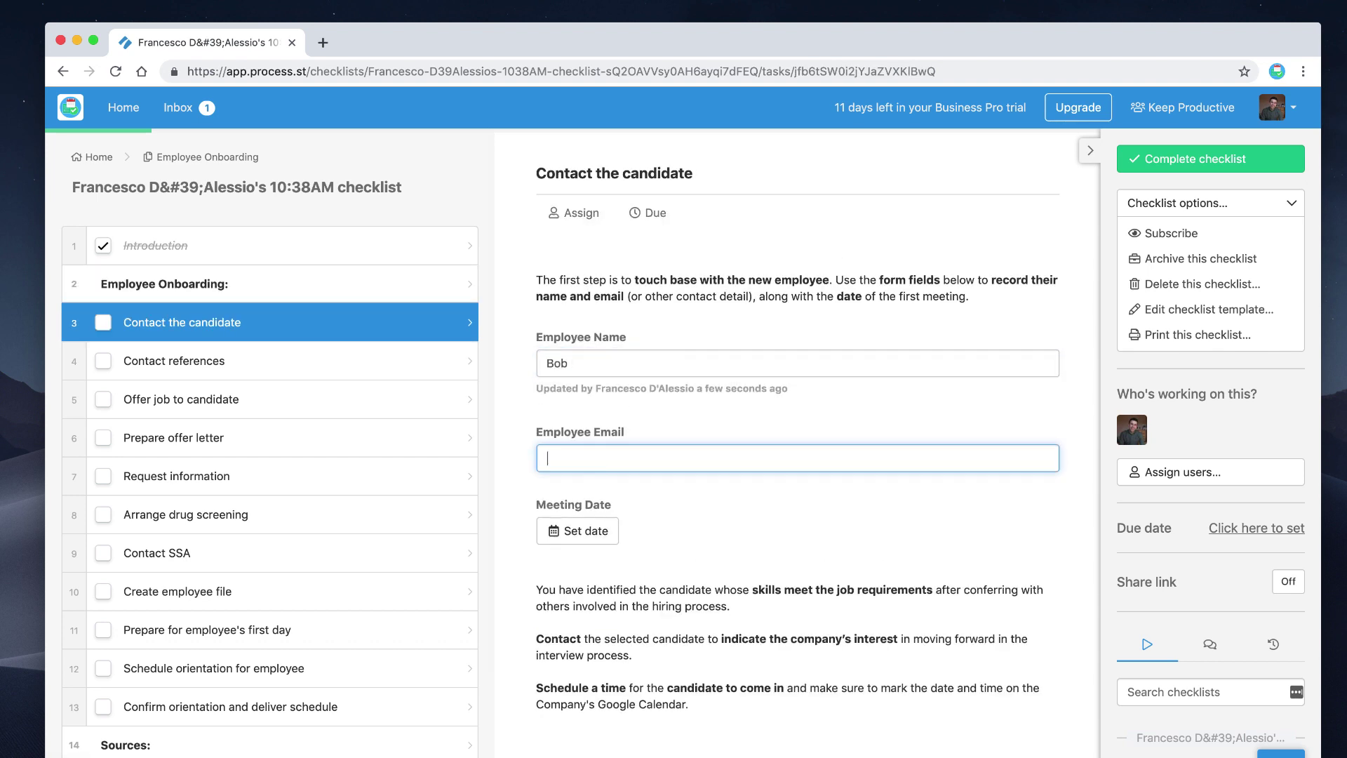
text(bob@bob.com)
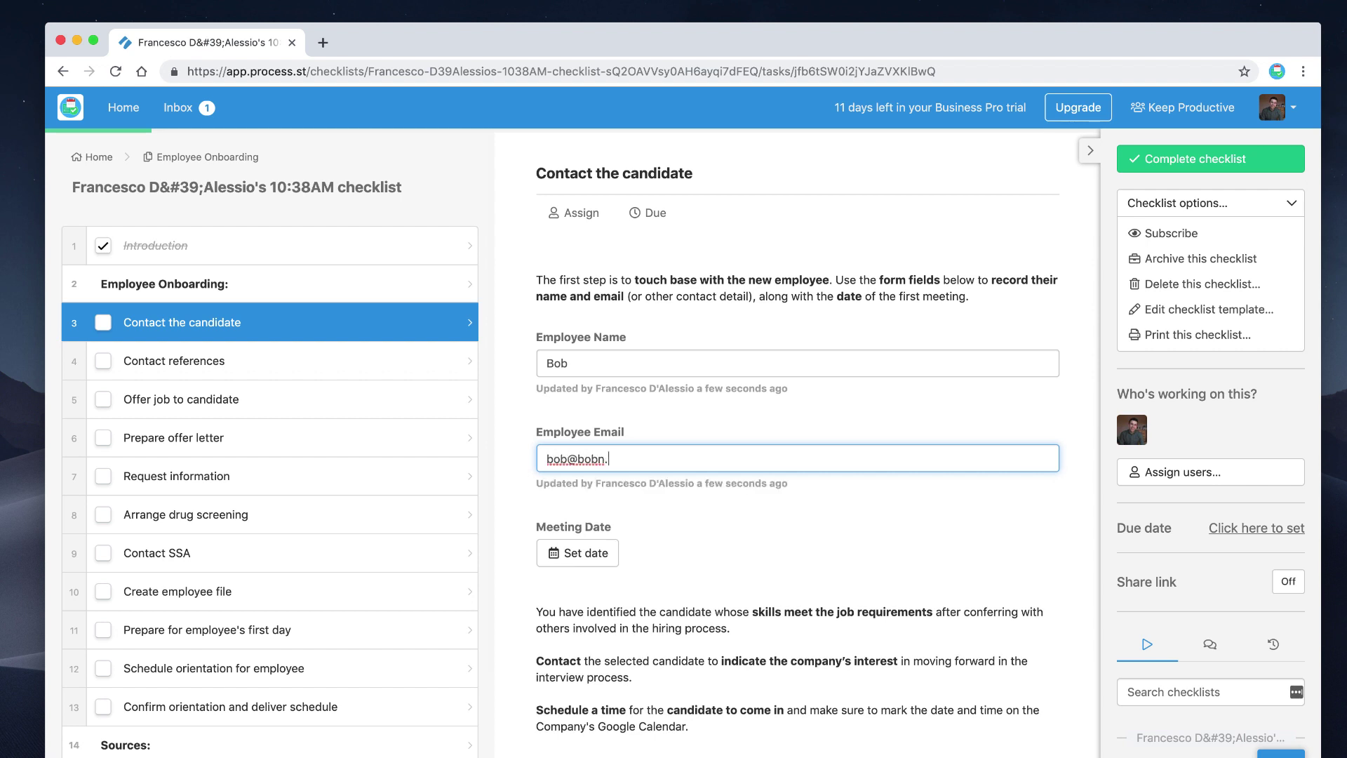
Set the Meeting Date to July 17, 2019 at 10:39AM and complete the "Contact the candidate" task
click(581, 554)
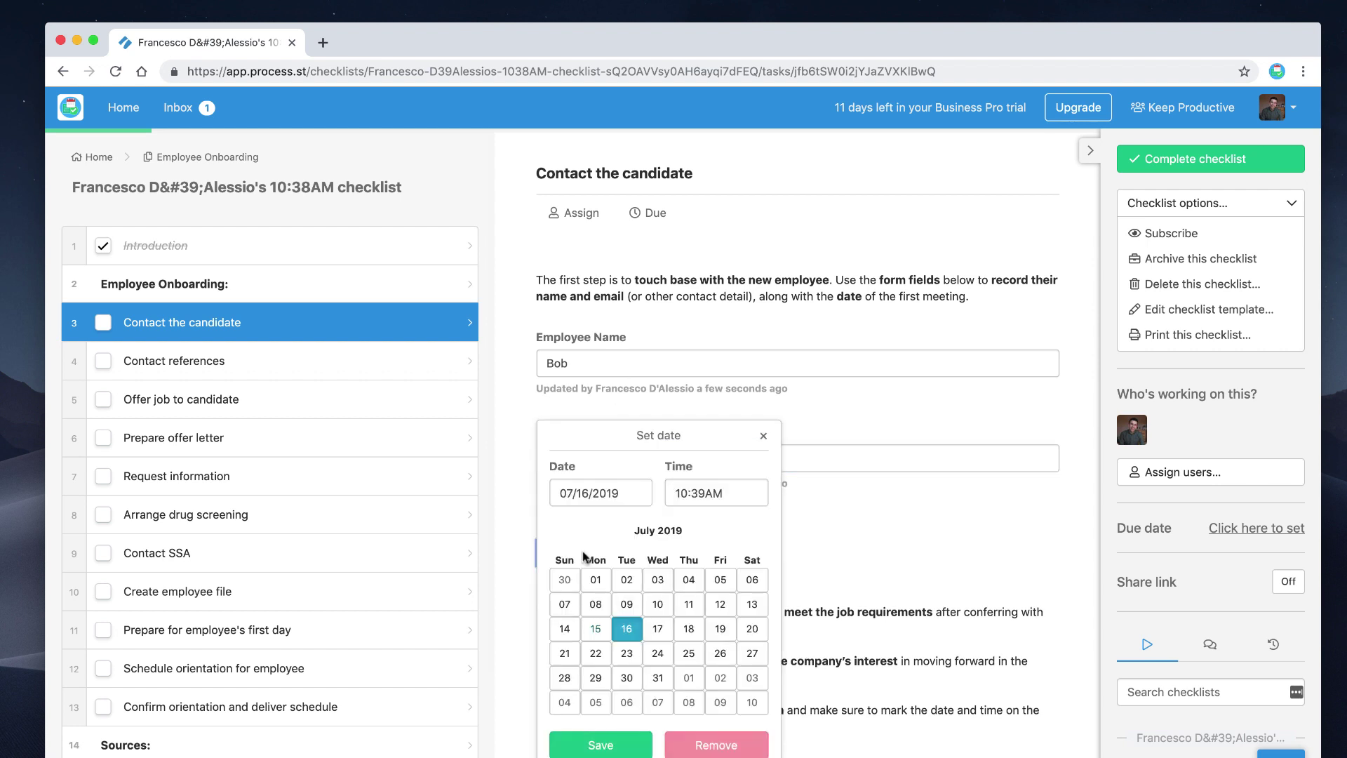
click(657, 632)
click(598, 743)
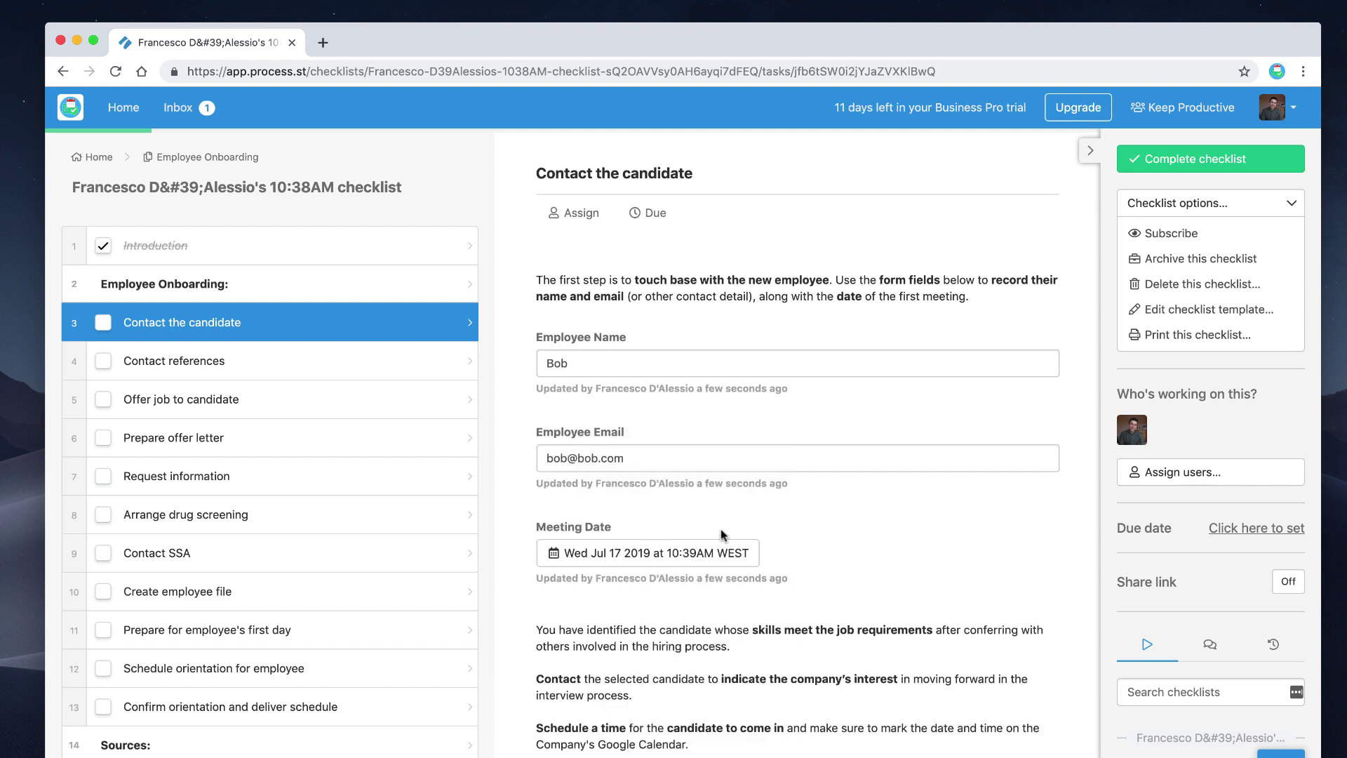
scroll(717, 606, down, 4)
click(600, 554)
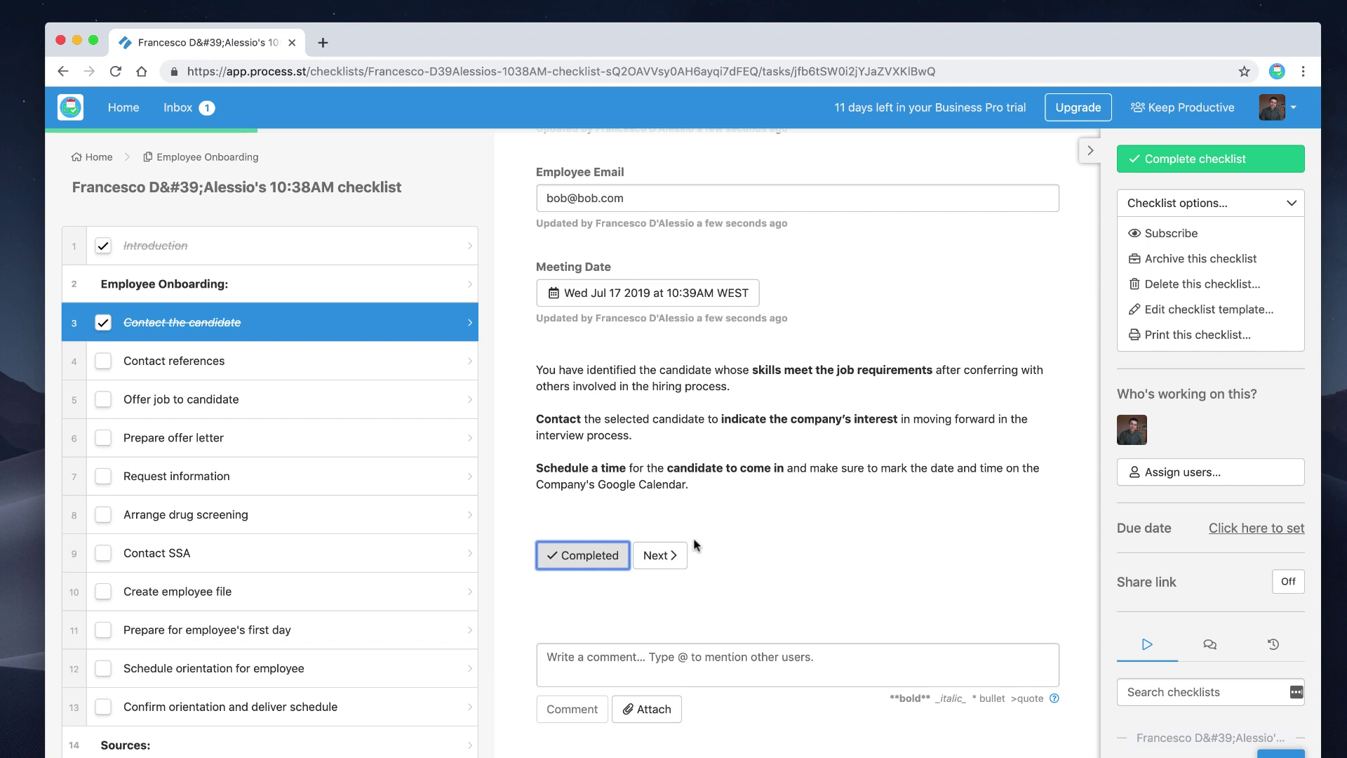
Look through the "Contact references" task, including its reference fields, PDF attachment and embedded video
click(657, 559)
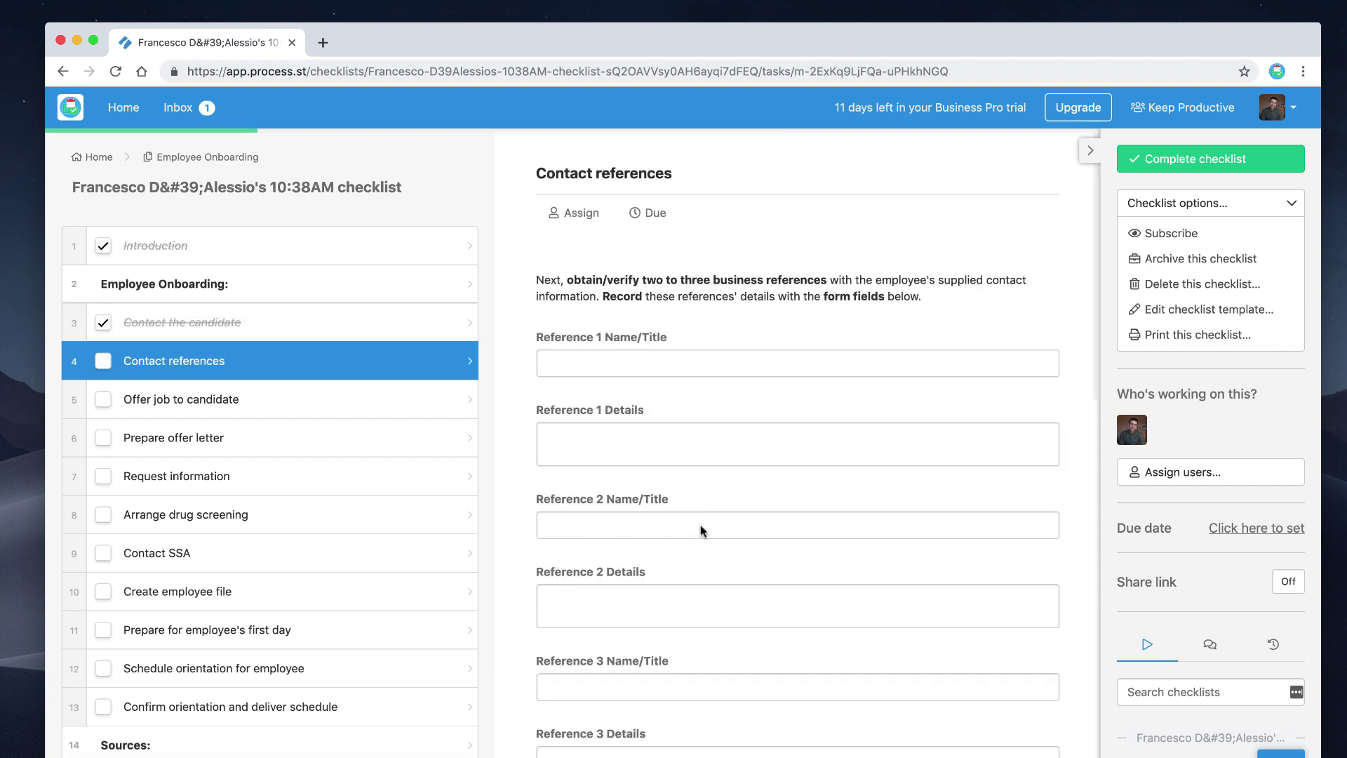
scroll(666, 484, down, 10)
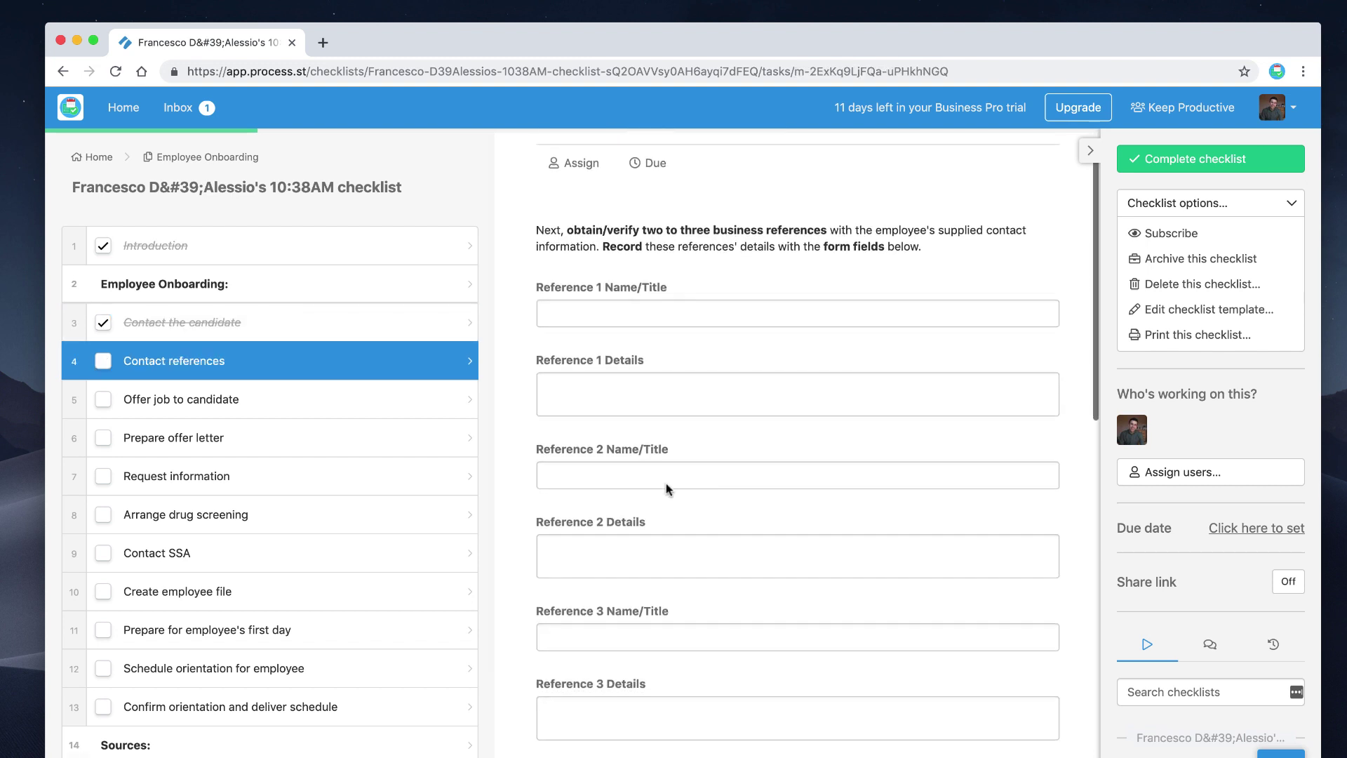
scroll(666, 483, down, 10)
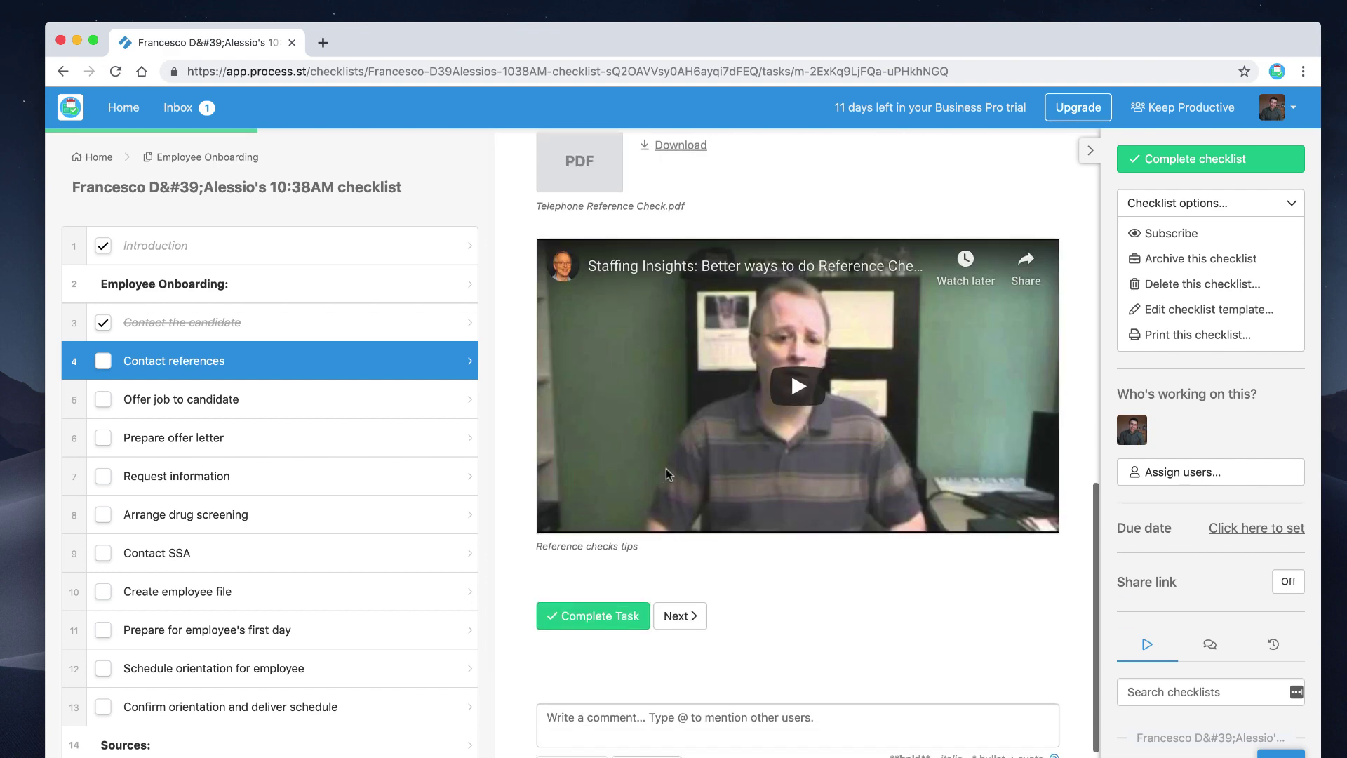
scroll(667, 471, up, 20)
In the "Offer job to candidate" task, check off "Always be closing (ABC)", "Don't try to lowball" and "Contact them quickly"
click(264, 409)
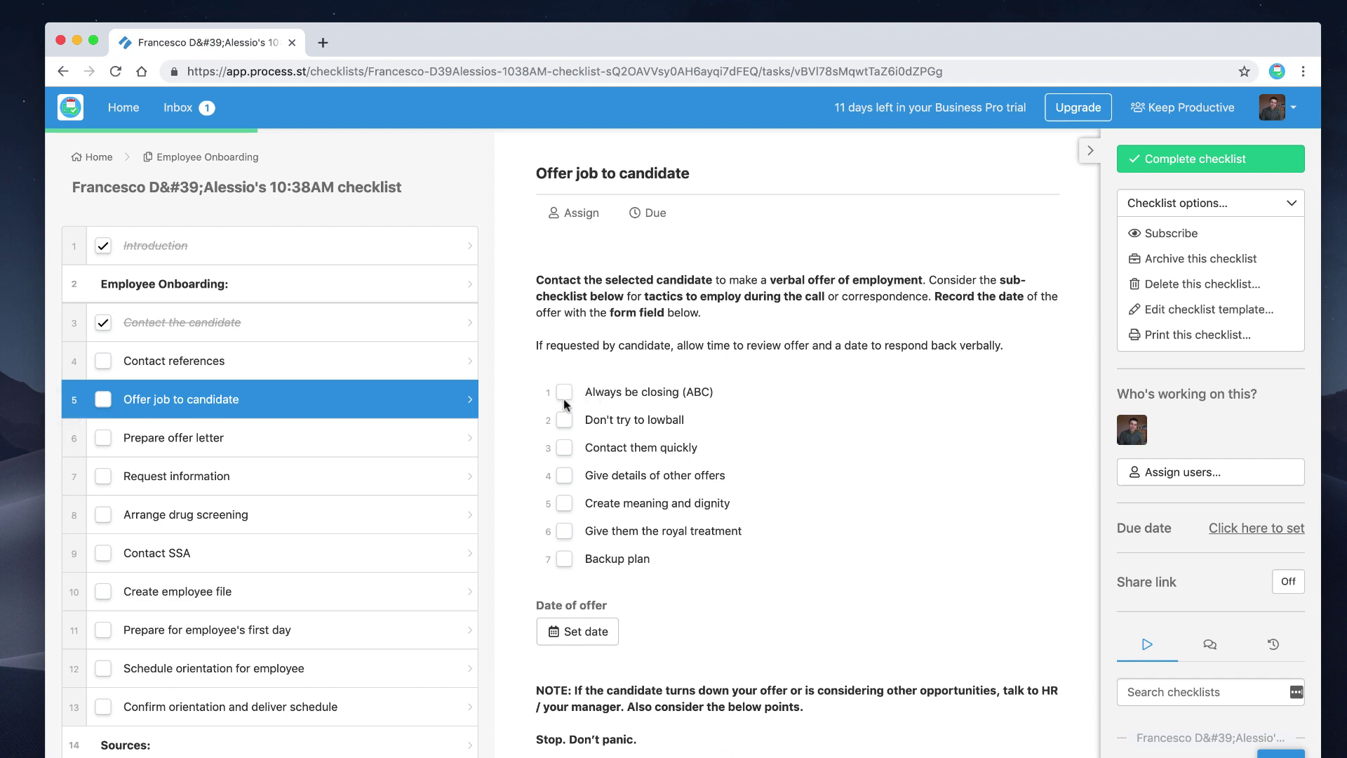
click(564, 393)
click(564, 419)
click(565, 448)
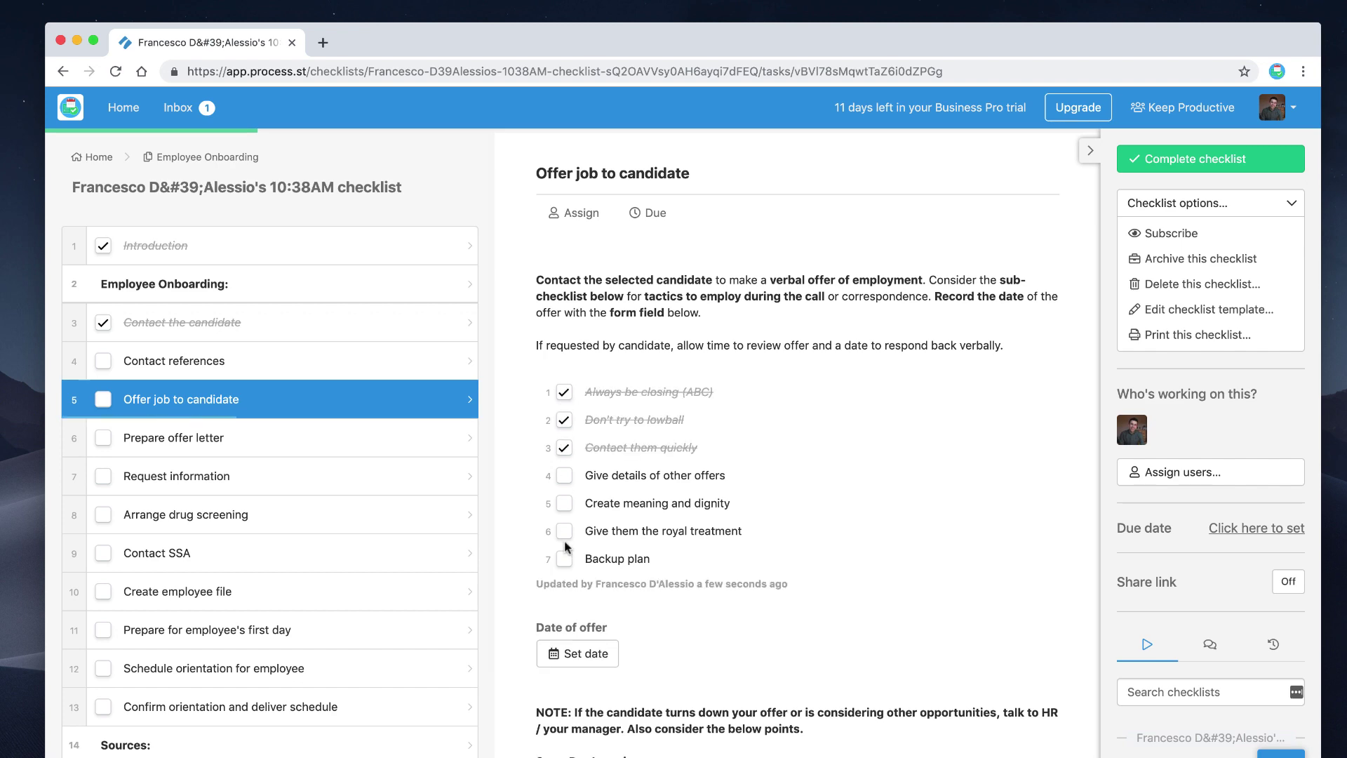
Set the Date of offer in the "Offer job to candidate" task to July 19, 2019 at 10:39AM
scroll(565, 546, down, 14)
scroll(565, 542, down, 5)
scroll(575, 491, up, 15)
click(586, 408)
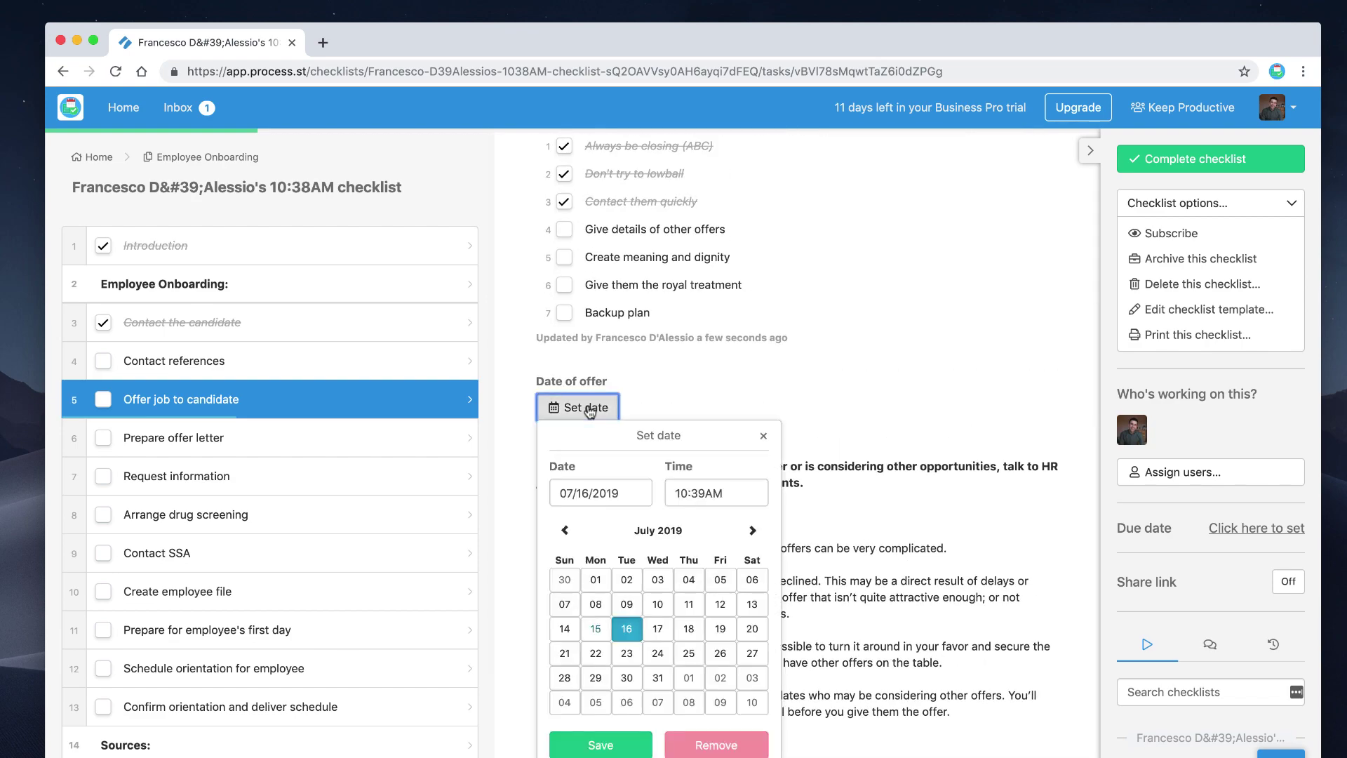
click(719, 627)
click(623, 743)
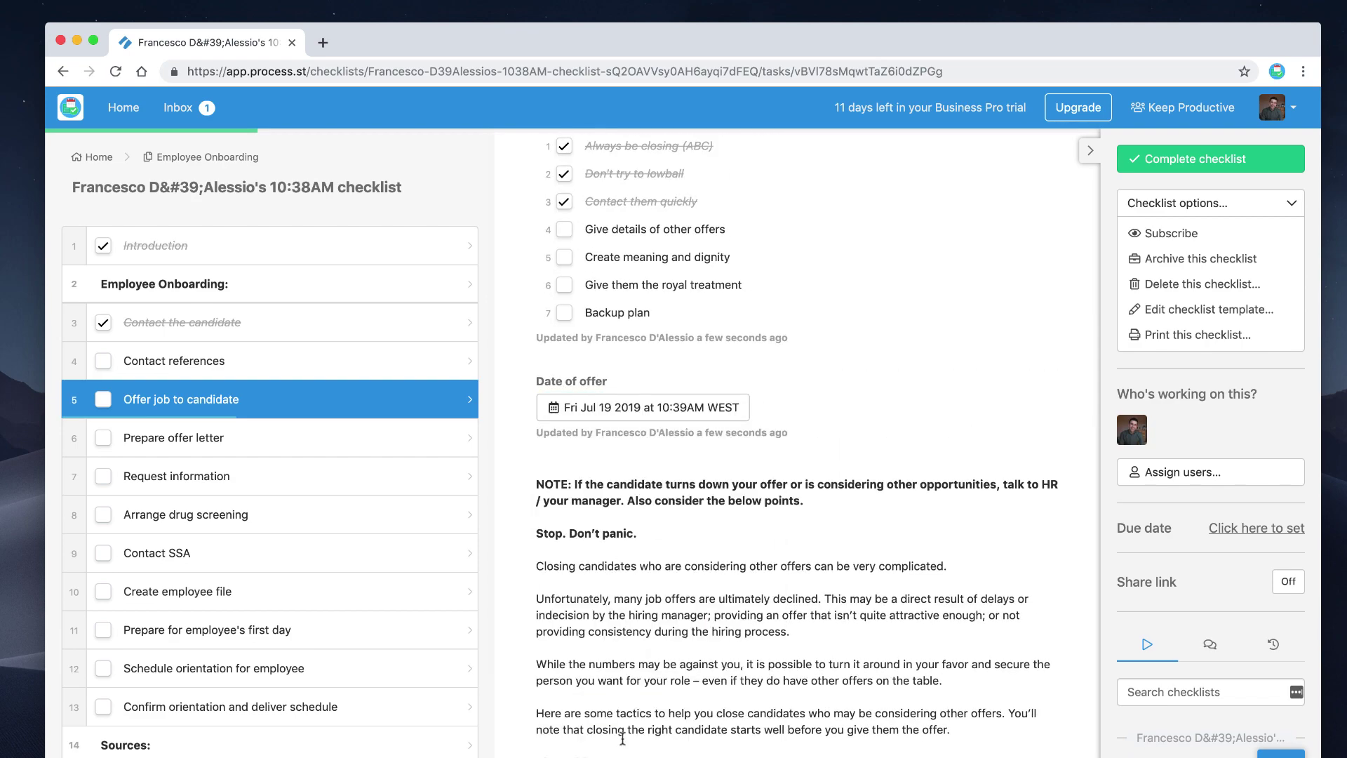
Try to send the confirmation email from the "Offer job to candidate" task, declining to reopen Shift's windows and closing the blank tab
scroll(685, 564, down, 20)
scroll(683, 557, down, 4)
scroll(684, 557, up, 3)
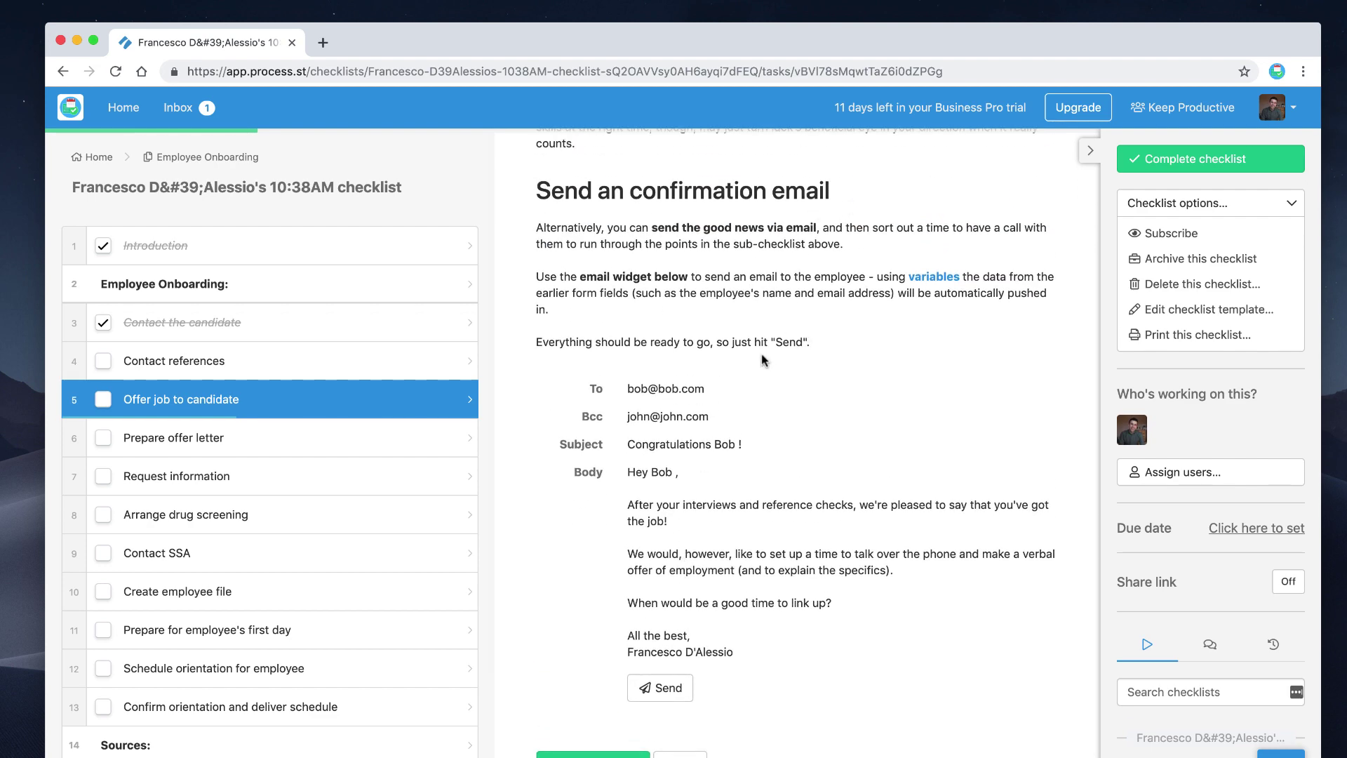
click(658, 690)
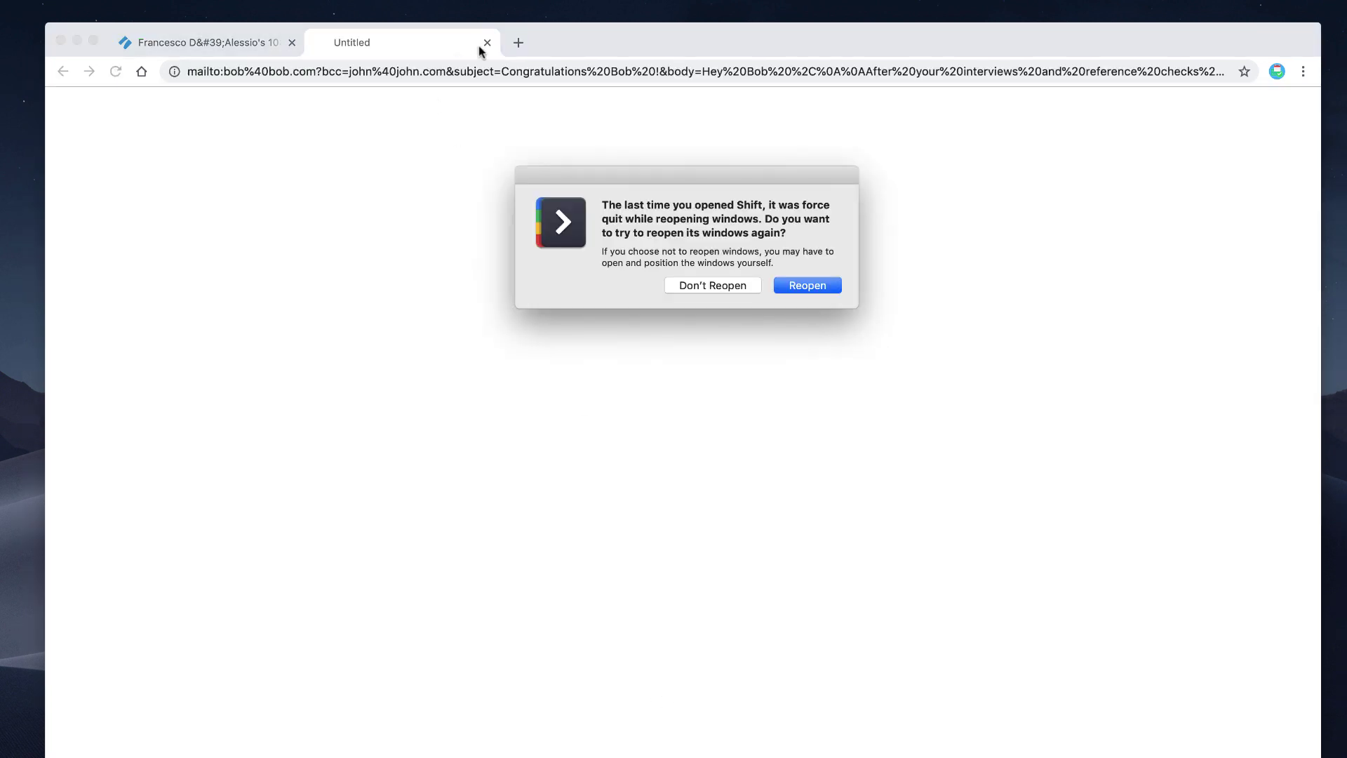
click(713, 285)
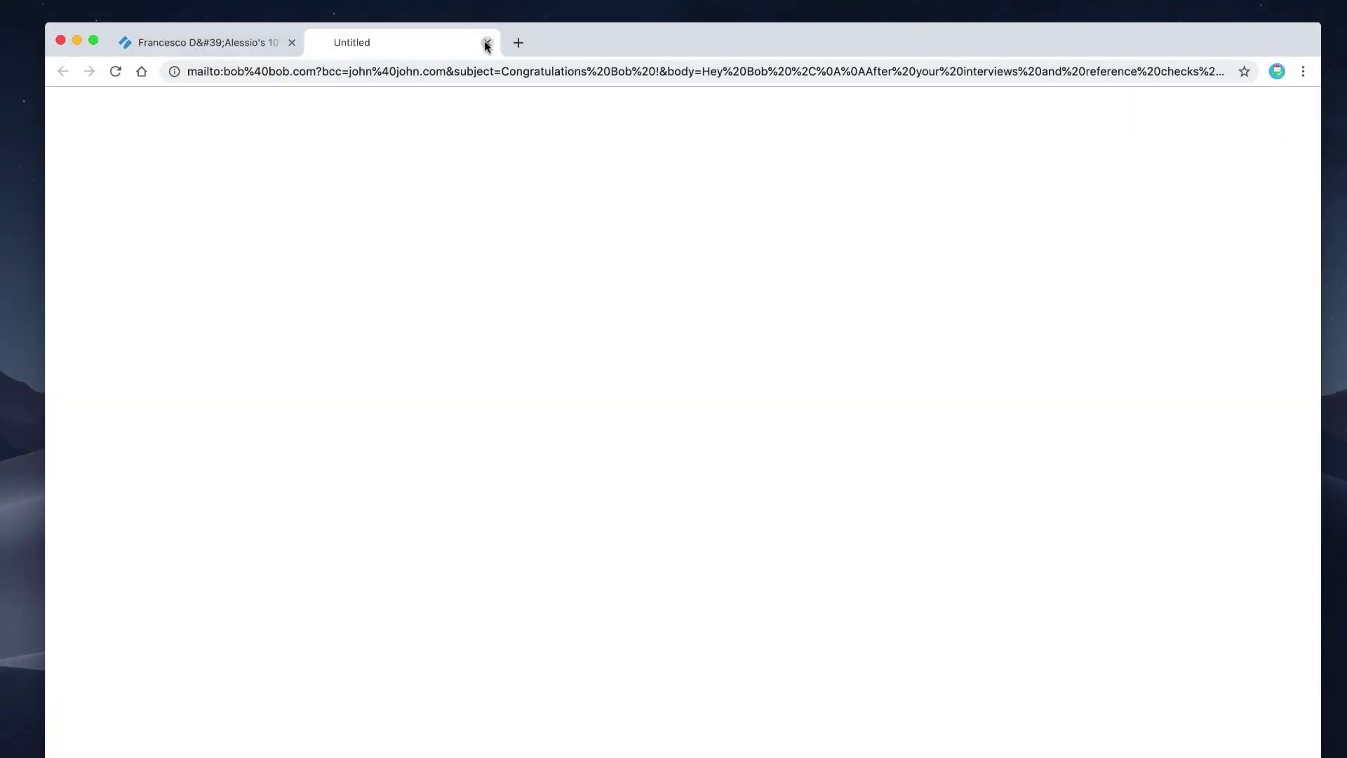
click(487, 43)
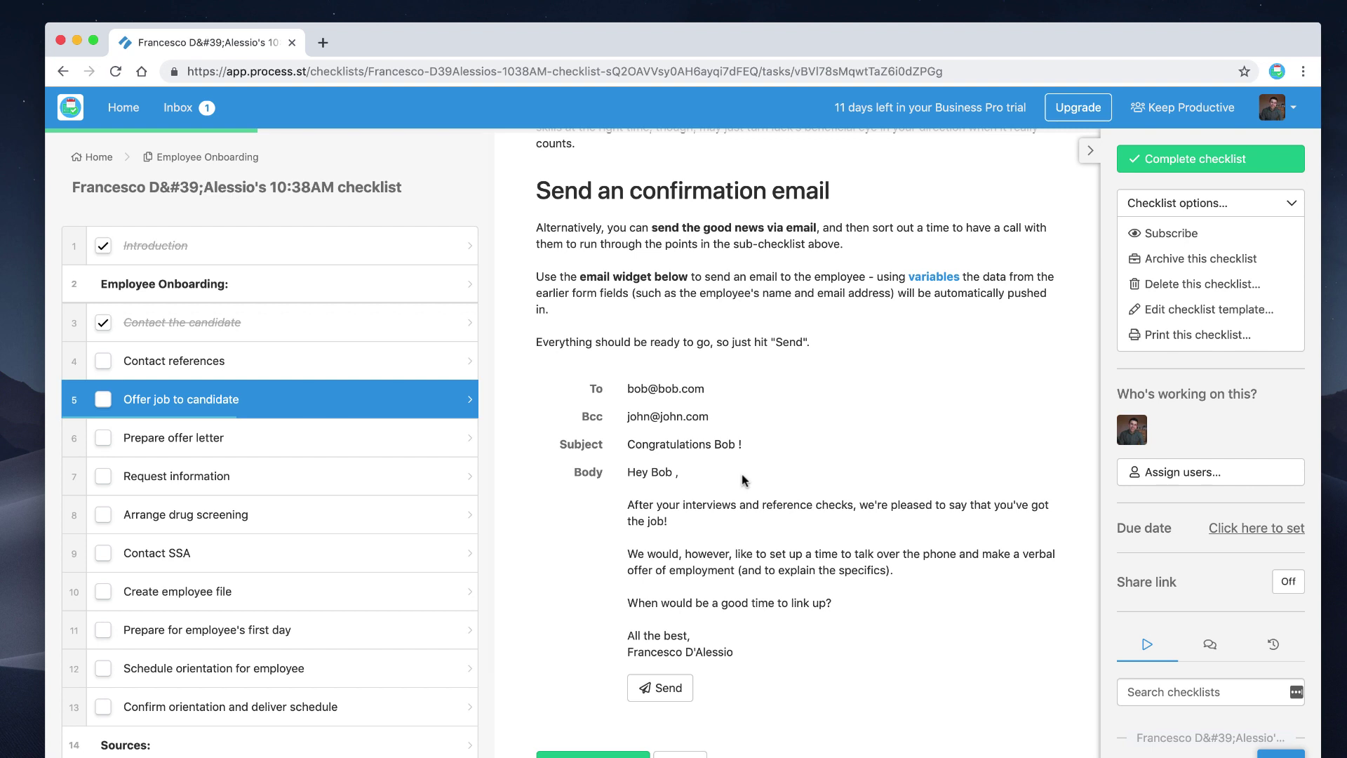
Move on to the "Prepare offer letter" task and review its upload fields, sample PDFs and instructions
scroll(742, 474, down, 3)
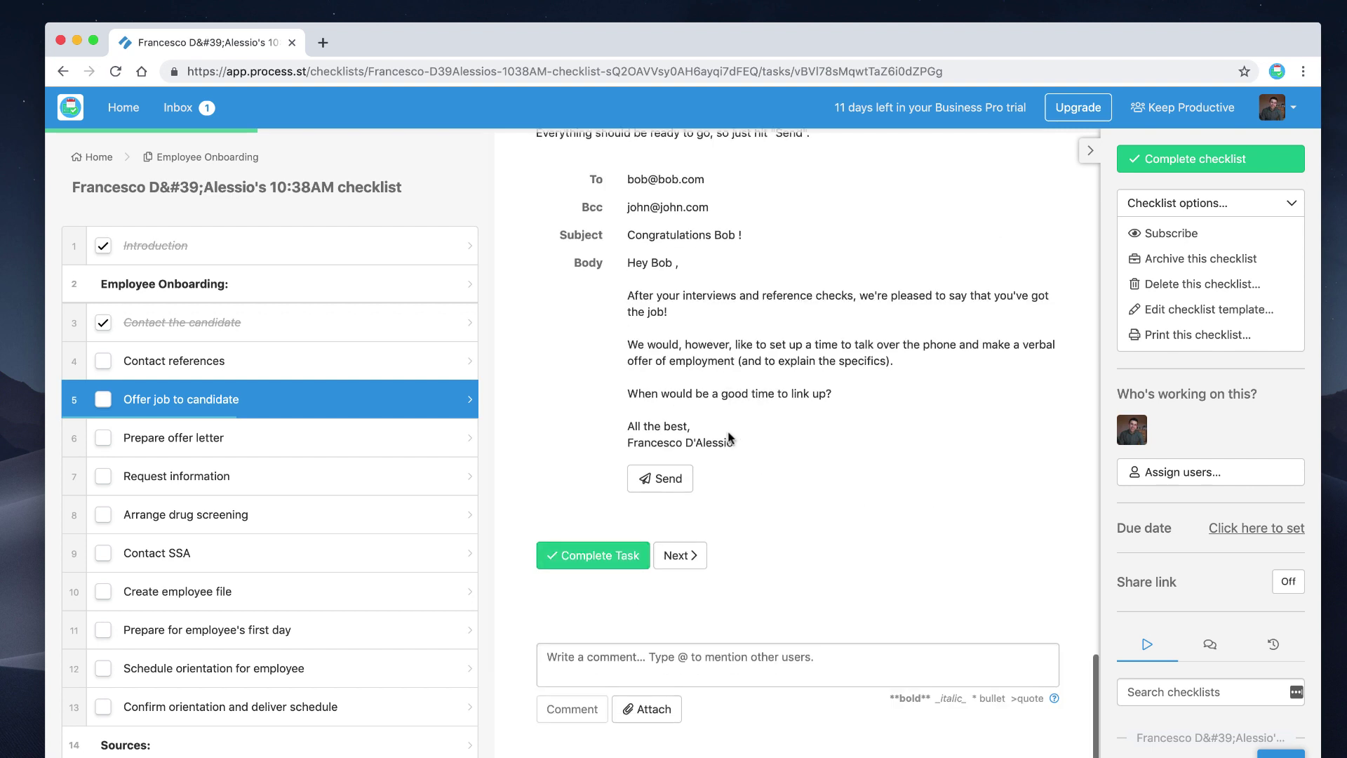
click(677, 554)
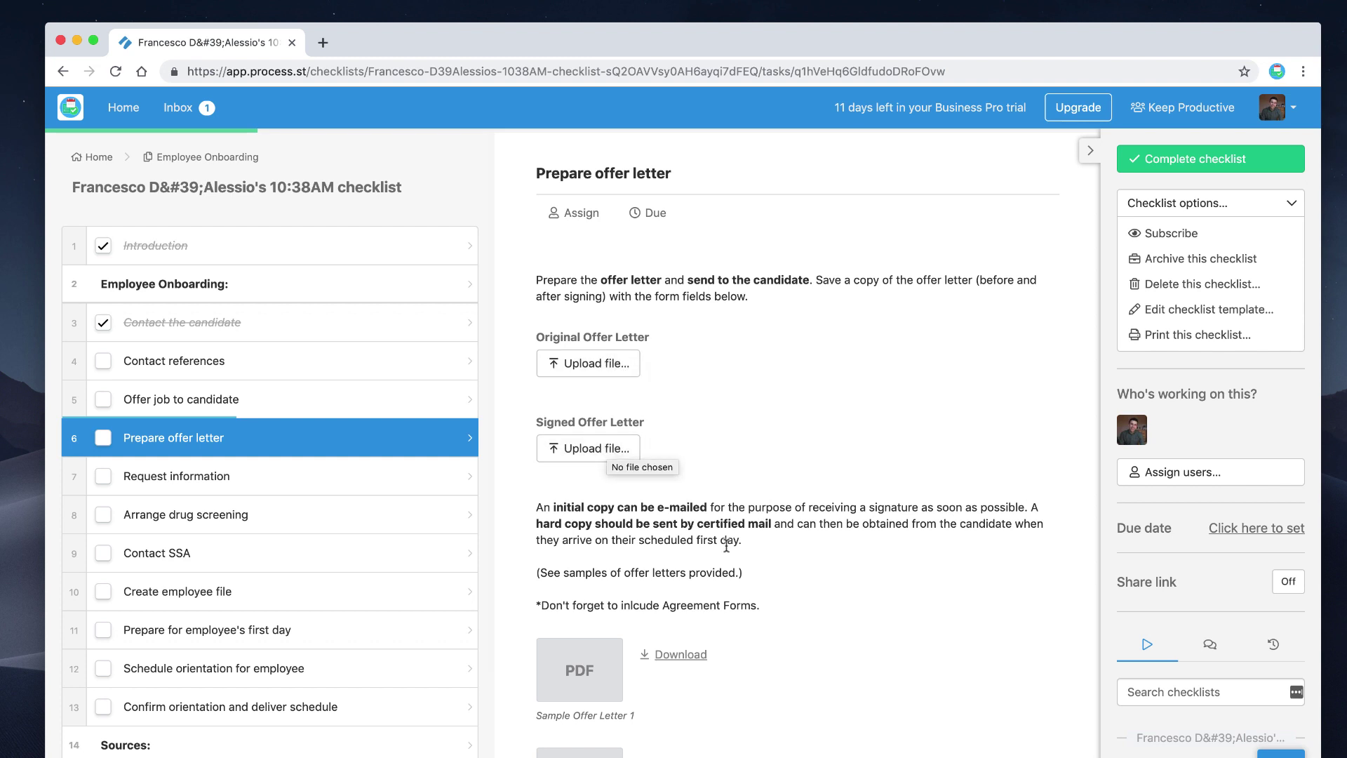
scroll(726, 545, down, 5)
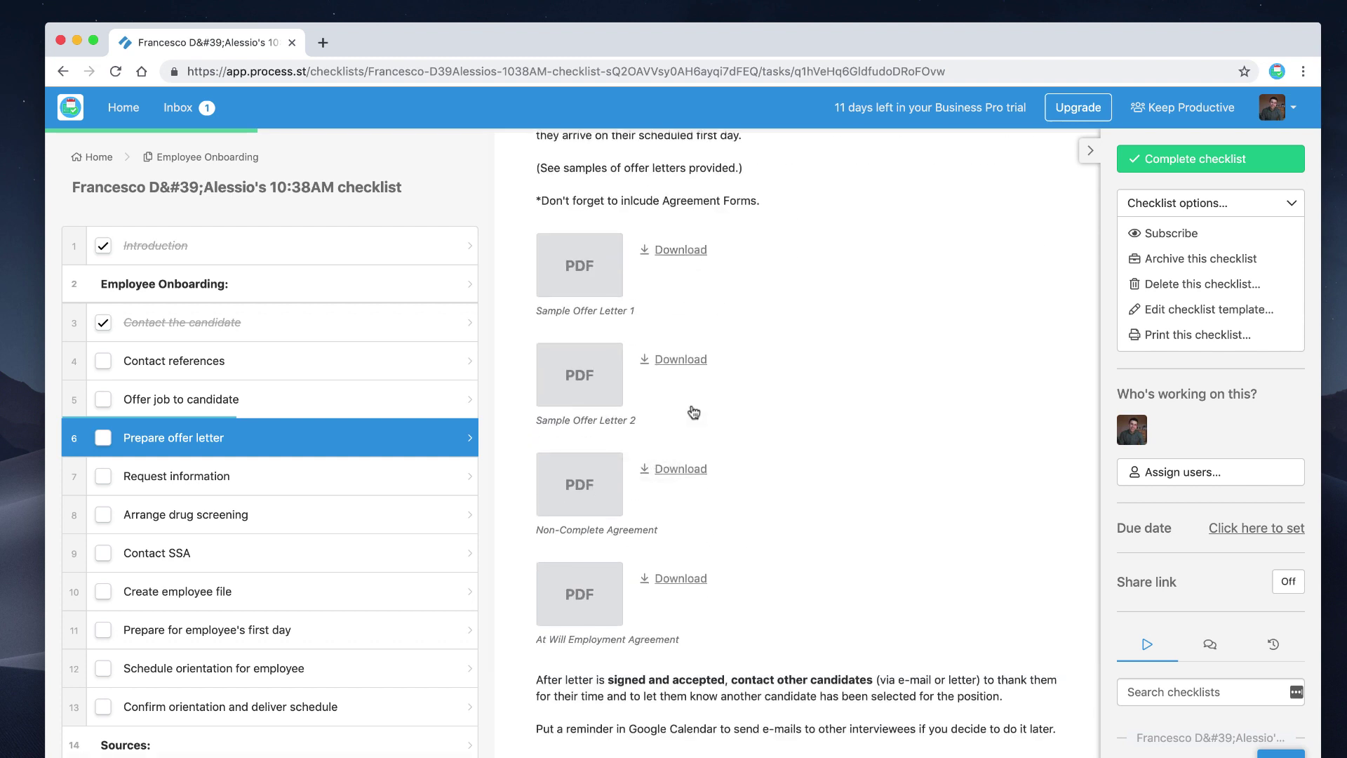
scroll(697, 516, down, 3)
scroll(717, 408, up, 10)
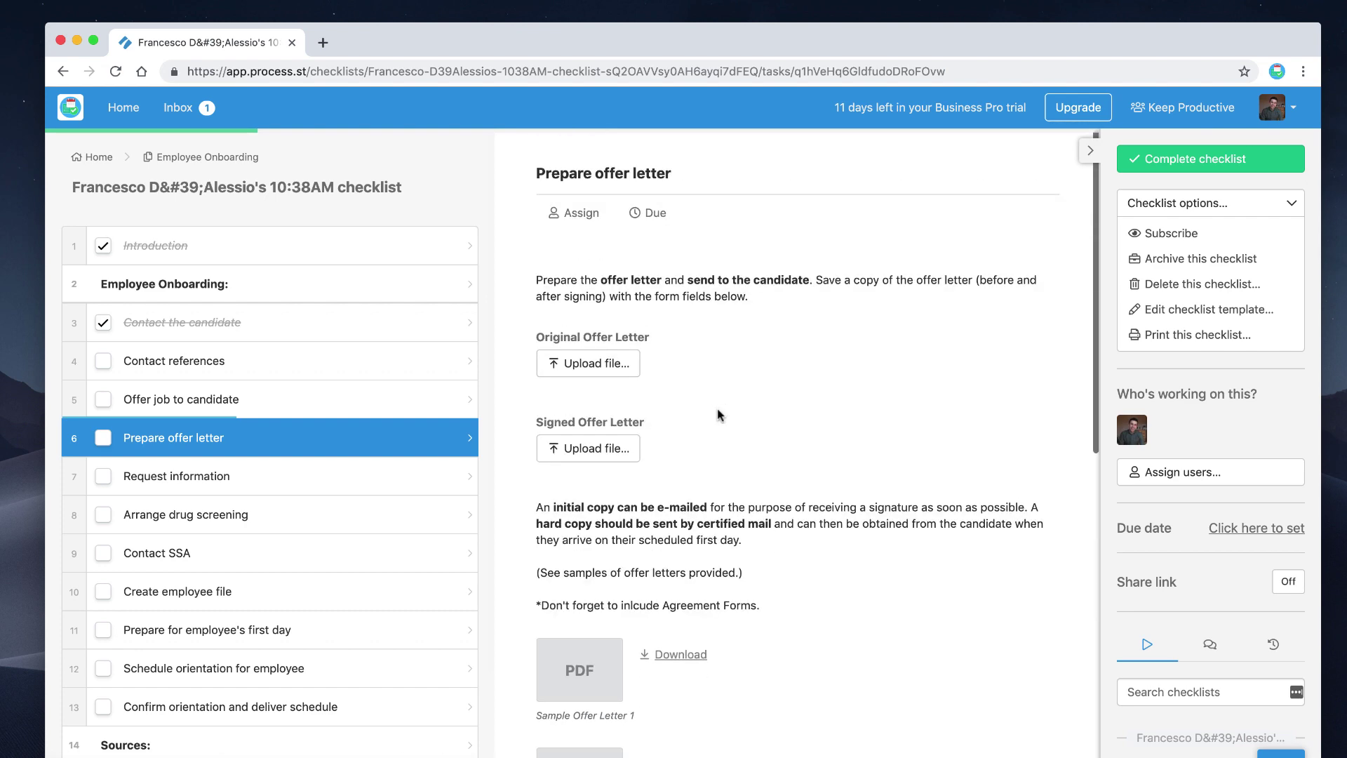
scroll(717, 411, down, 9)
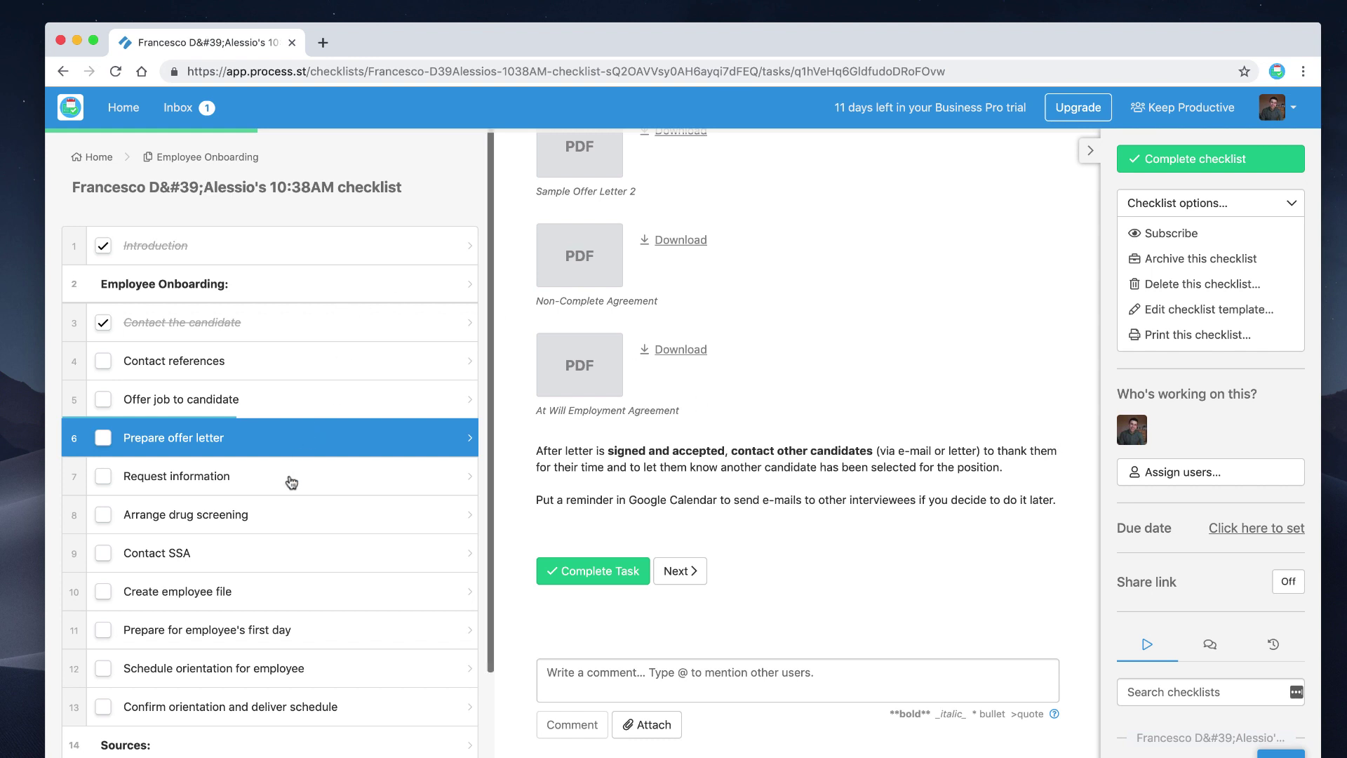
scroll(792, 449, up, 9)
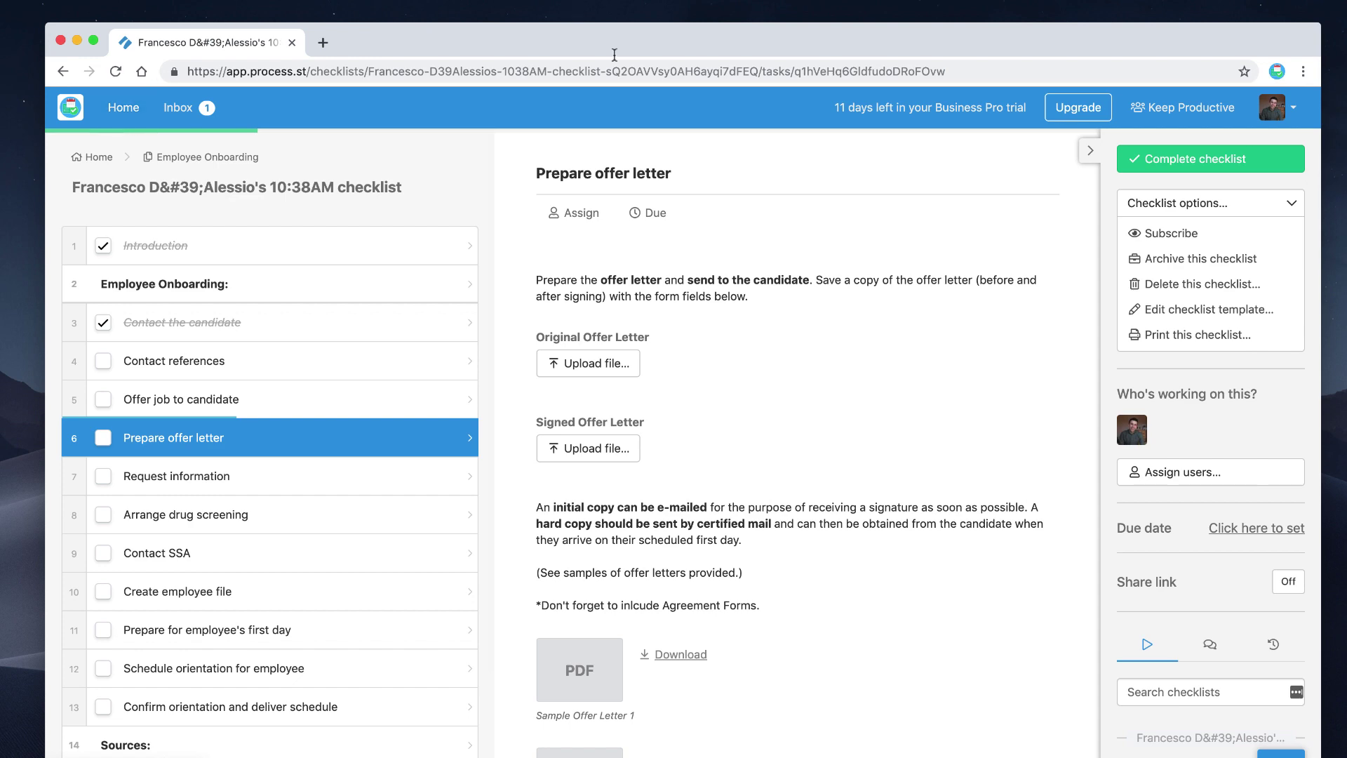
Complete the running Employee Onboarding checklist and open the Employee Onboarding template for editing
click(1179, 159)
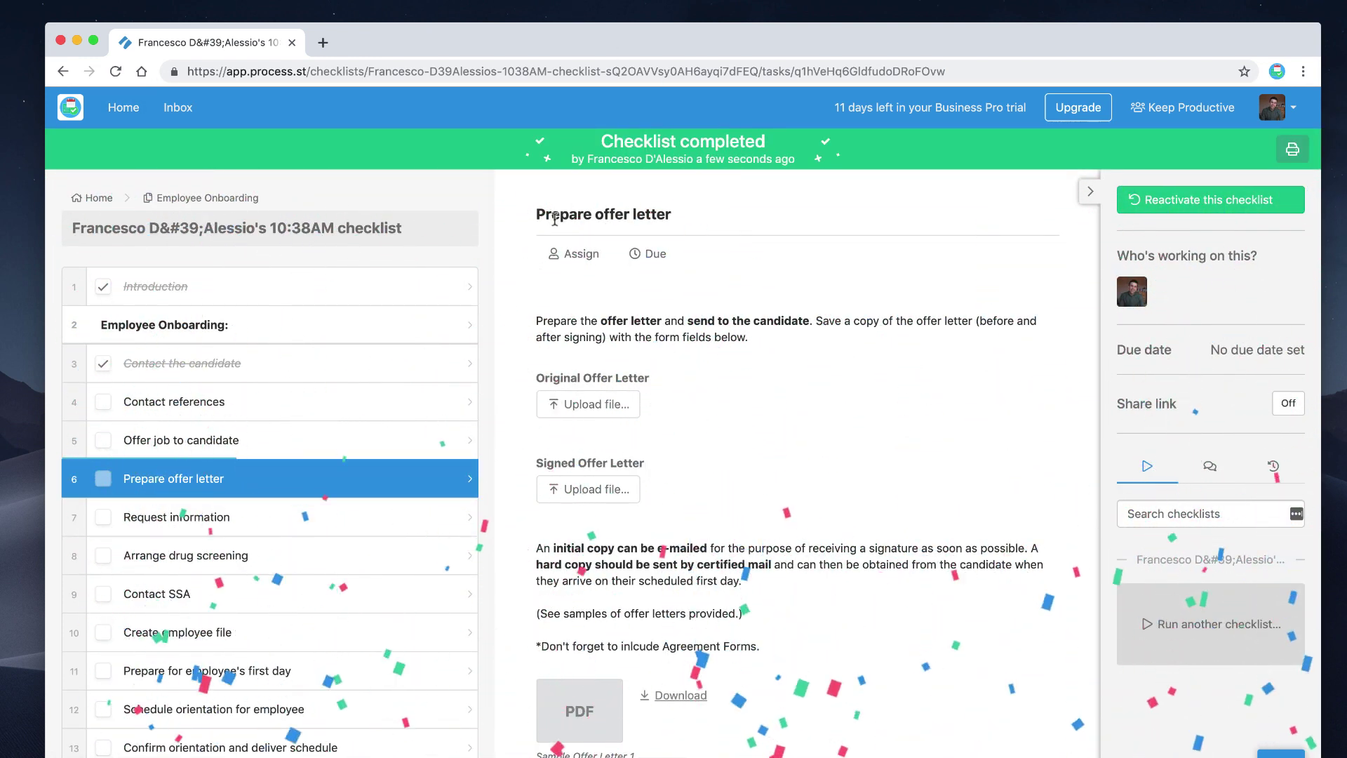
click(110, 114)
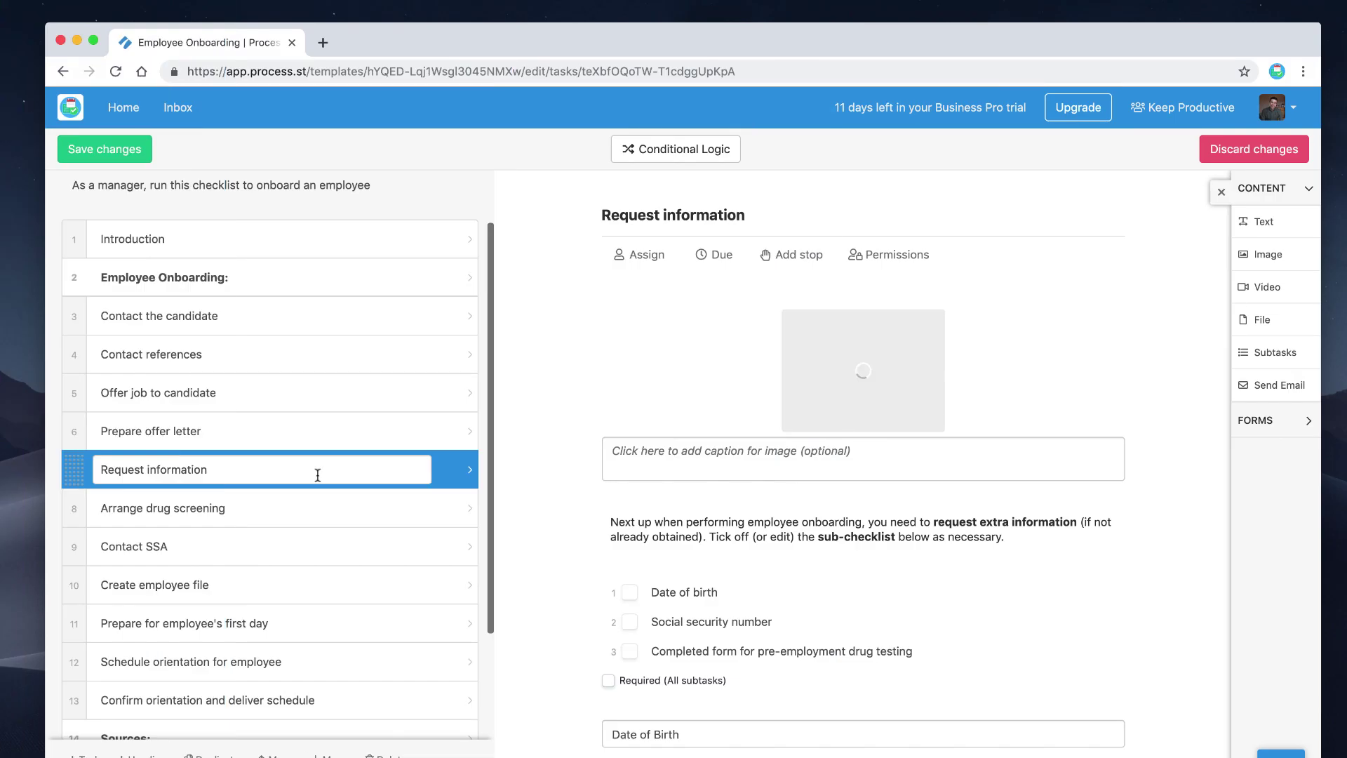
Examine the file upload fields, text blocks and PDF attachments of the template's "Prepare offer letter" task
click(430, 445)
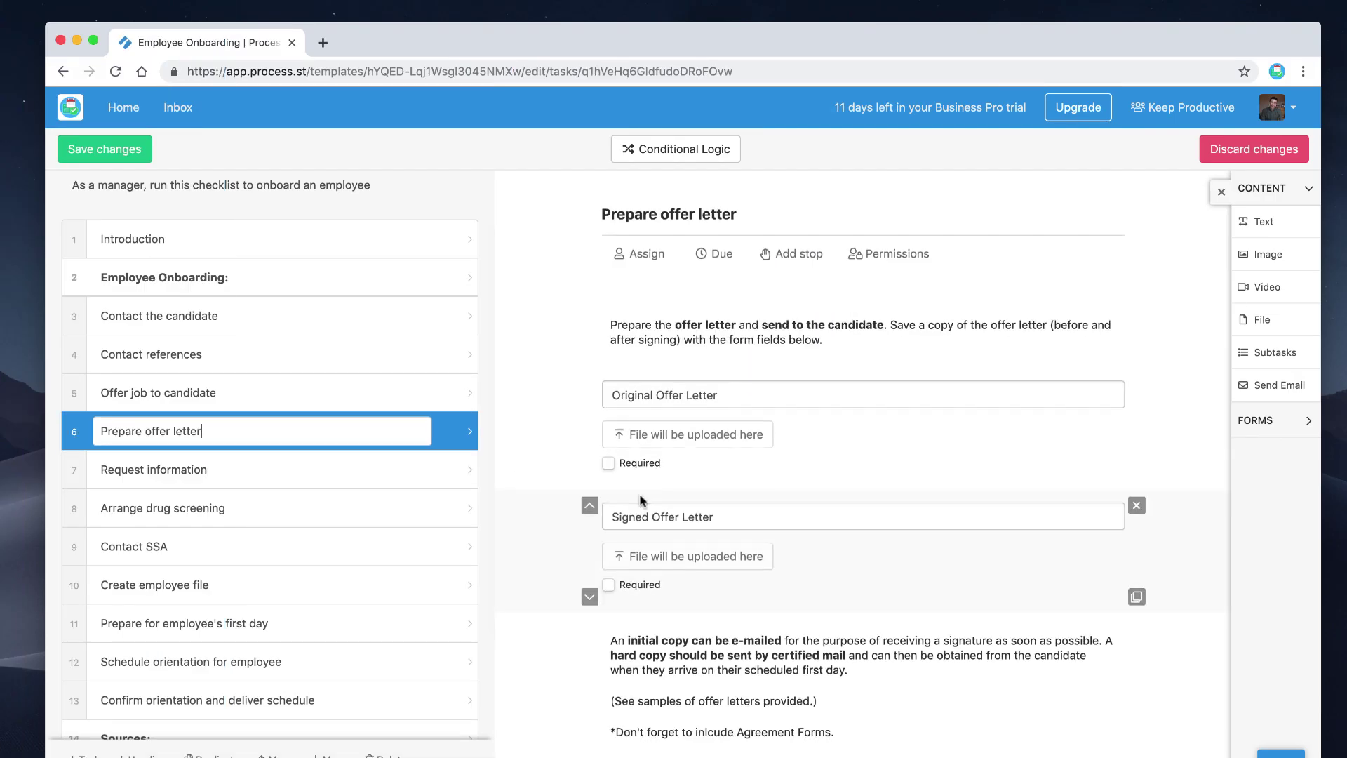
scroll(689, 362, down, 1)
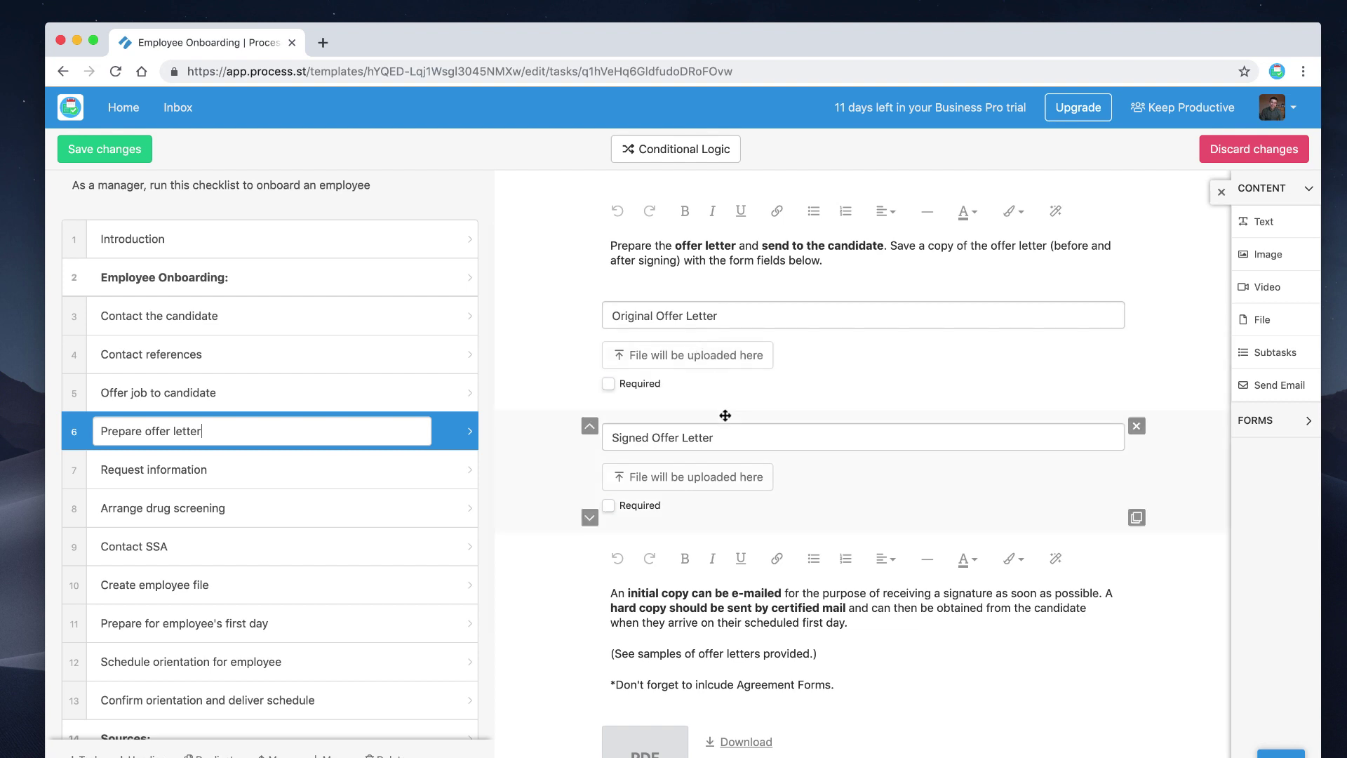
scroll(713, 547, down, 5)
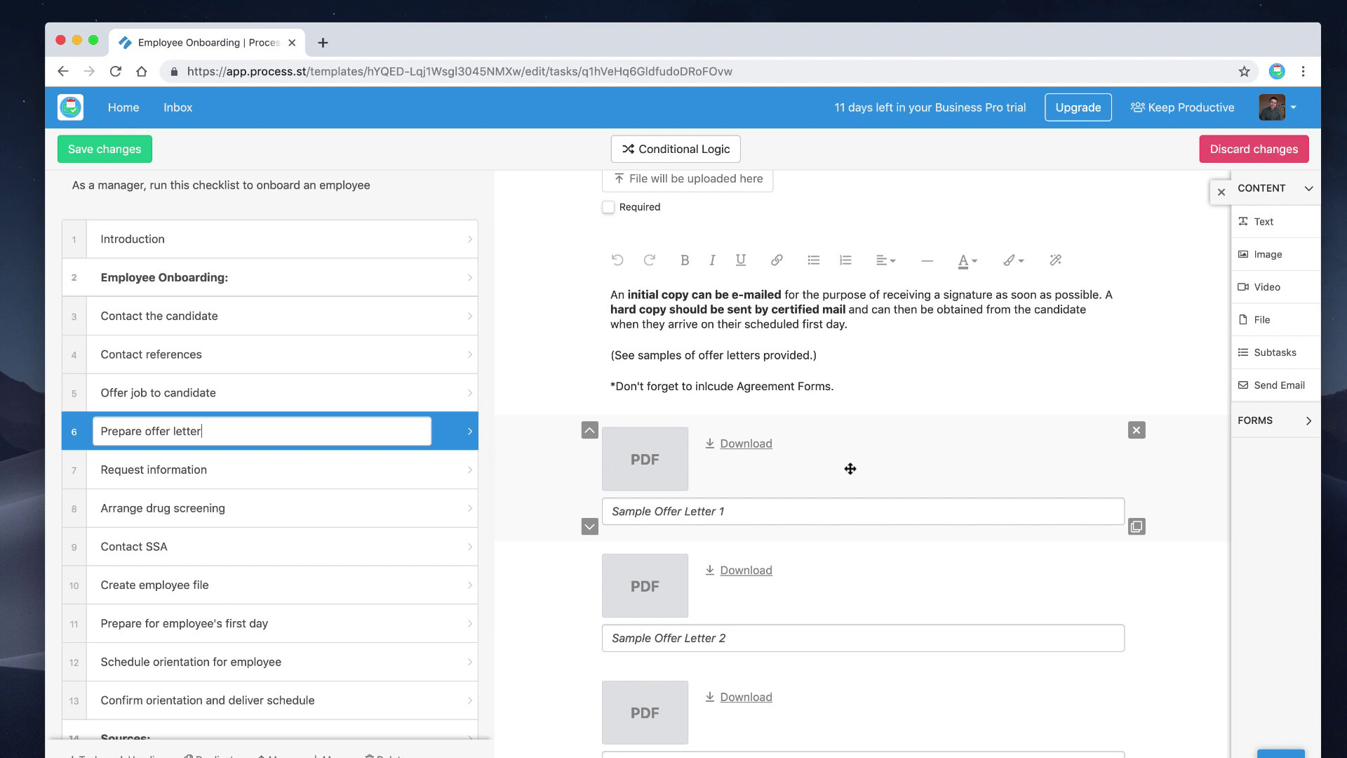
scroll(852, 469, up, 6)
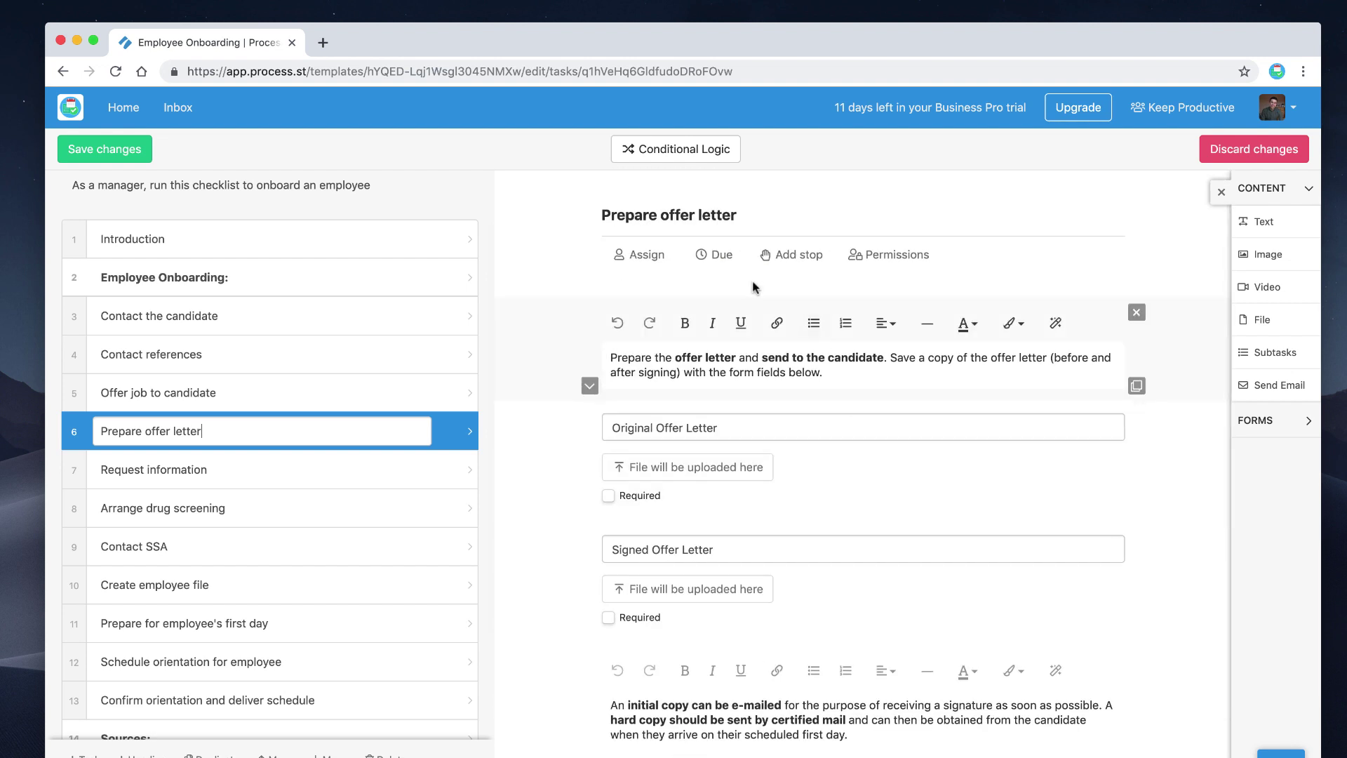
Look through the template's "Offer job to candidate", "Contact references" and "Contact the candidate" tasks
click(292, 390)
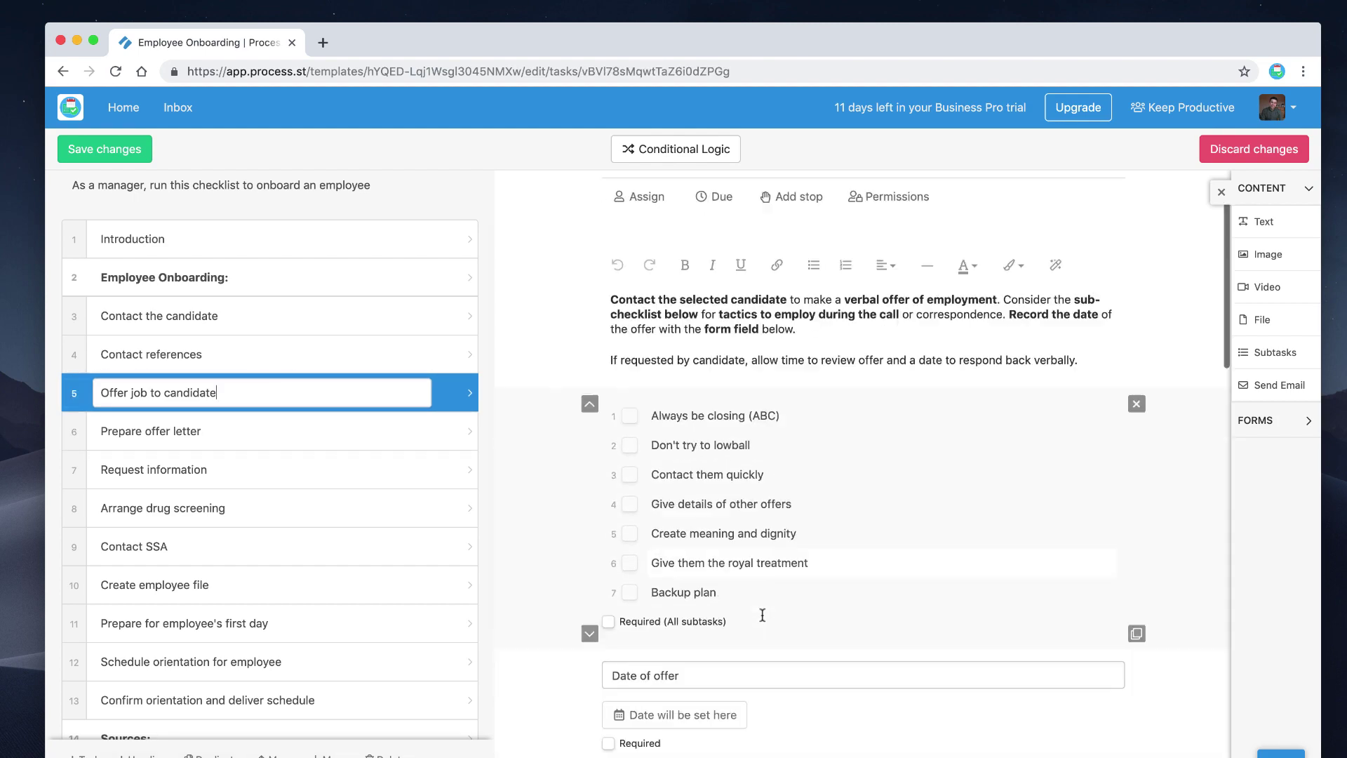
scroll(766, 528, down, 15)
scroll(762, 614, down, 5)
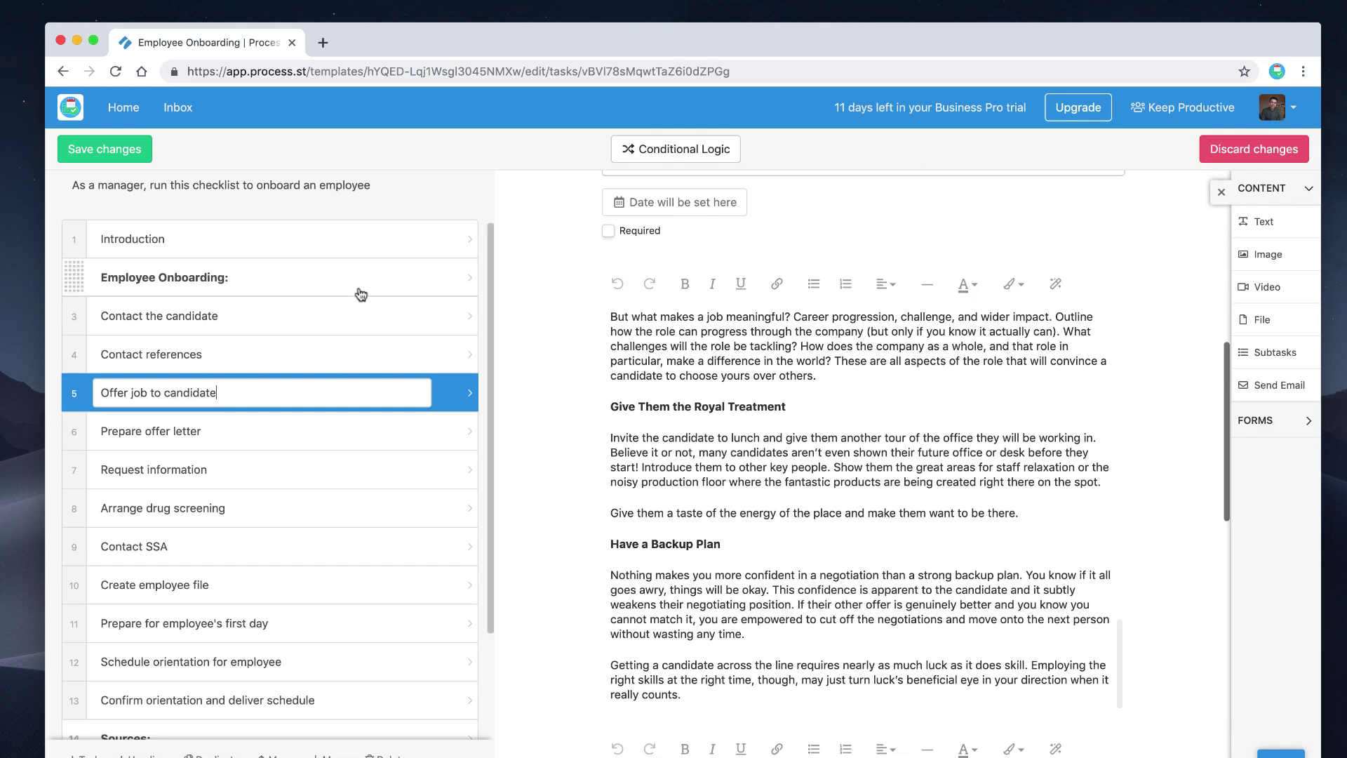
click(344, 344)
click(351, 314)
scroll(661, 517, down, 6)
scroll(542, 412, up, 5)
click(346, 351)
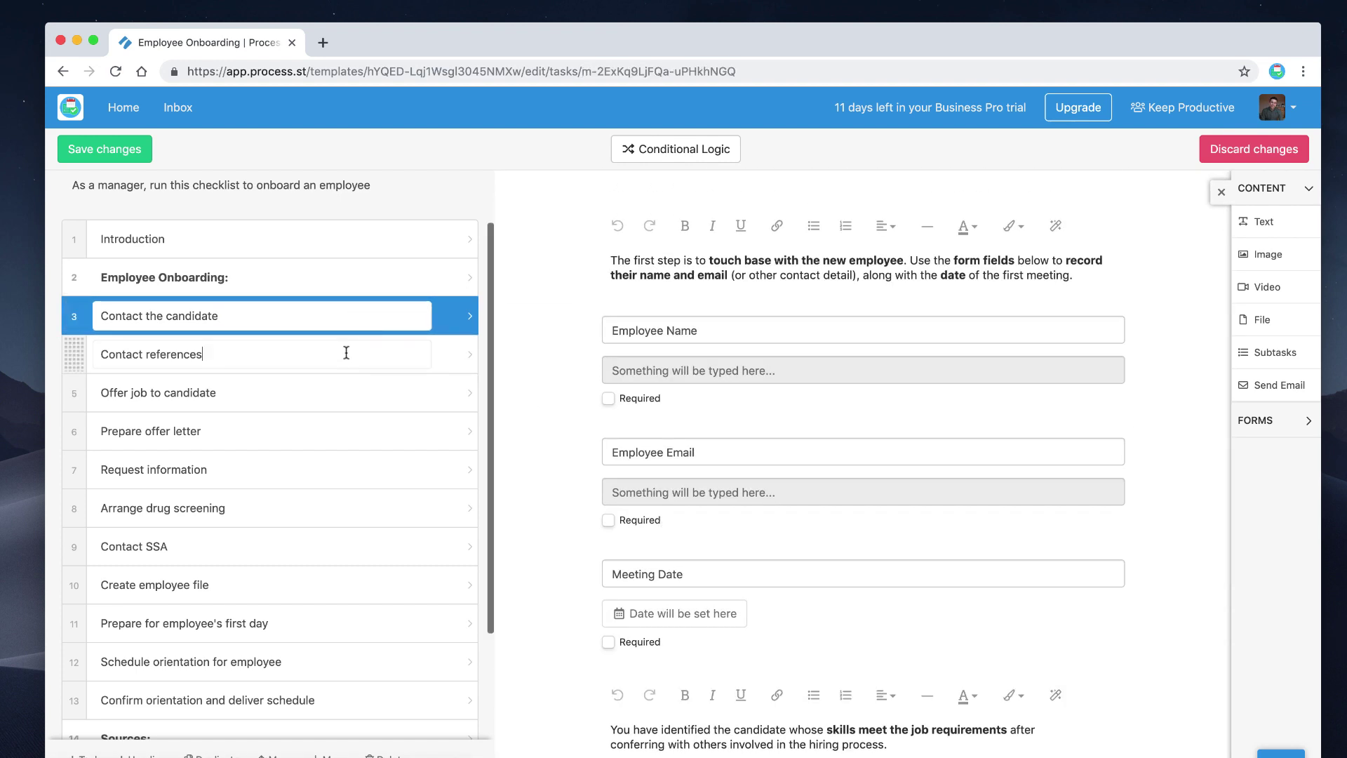
scroll(723, 582, down, 10)
Examine the variables in the recipient, subject and body of the "Offer job to candidate" confirmation email widget
click(271, 388)
scroll(697, 635, down, 10)
scroll(701, 578, down, 4)
scroll(736, 491, up, 1)
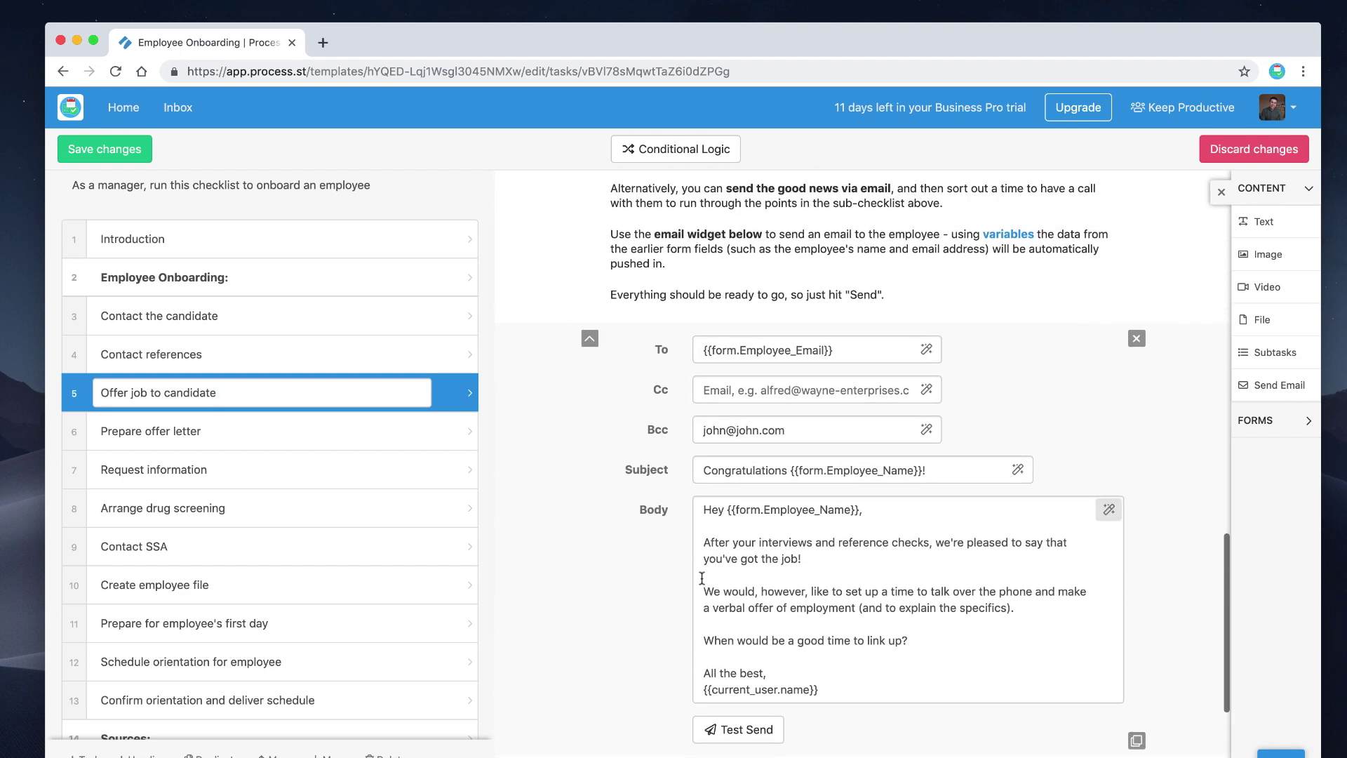
scroll(784, 379, up, 2)
click(863, 505)
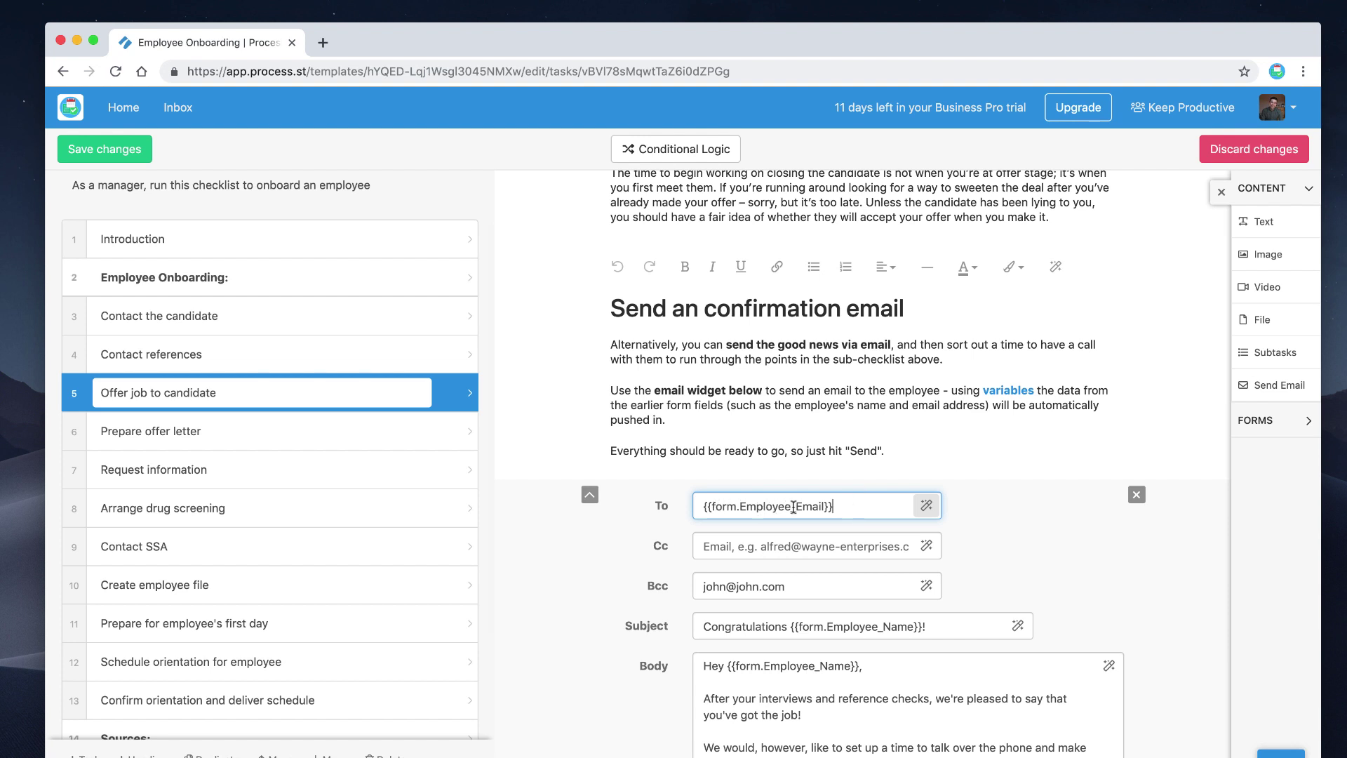
scroll(802, 586, down, 3)
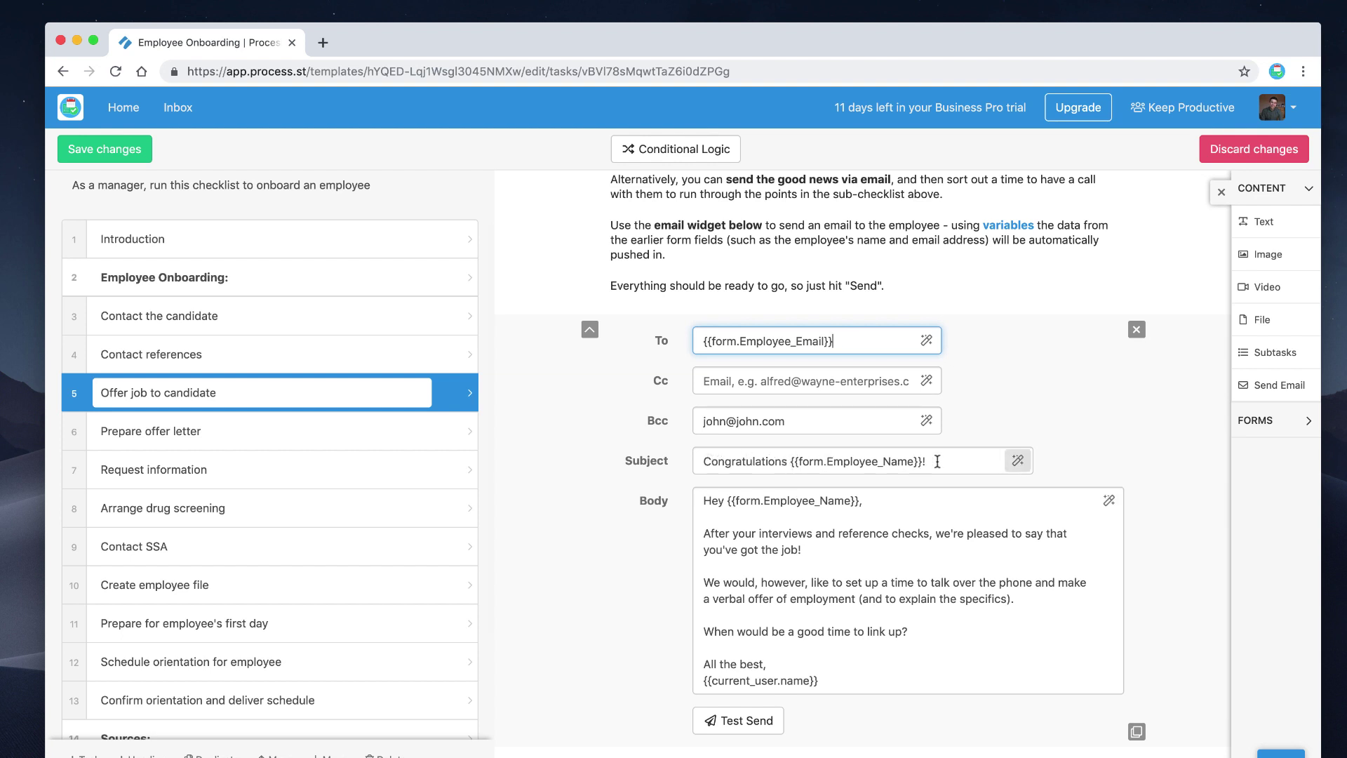
Check the form fields of the "Contact the candidate" task and view the Conditional Logic settings without adding a rule
click(302, 316)
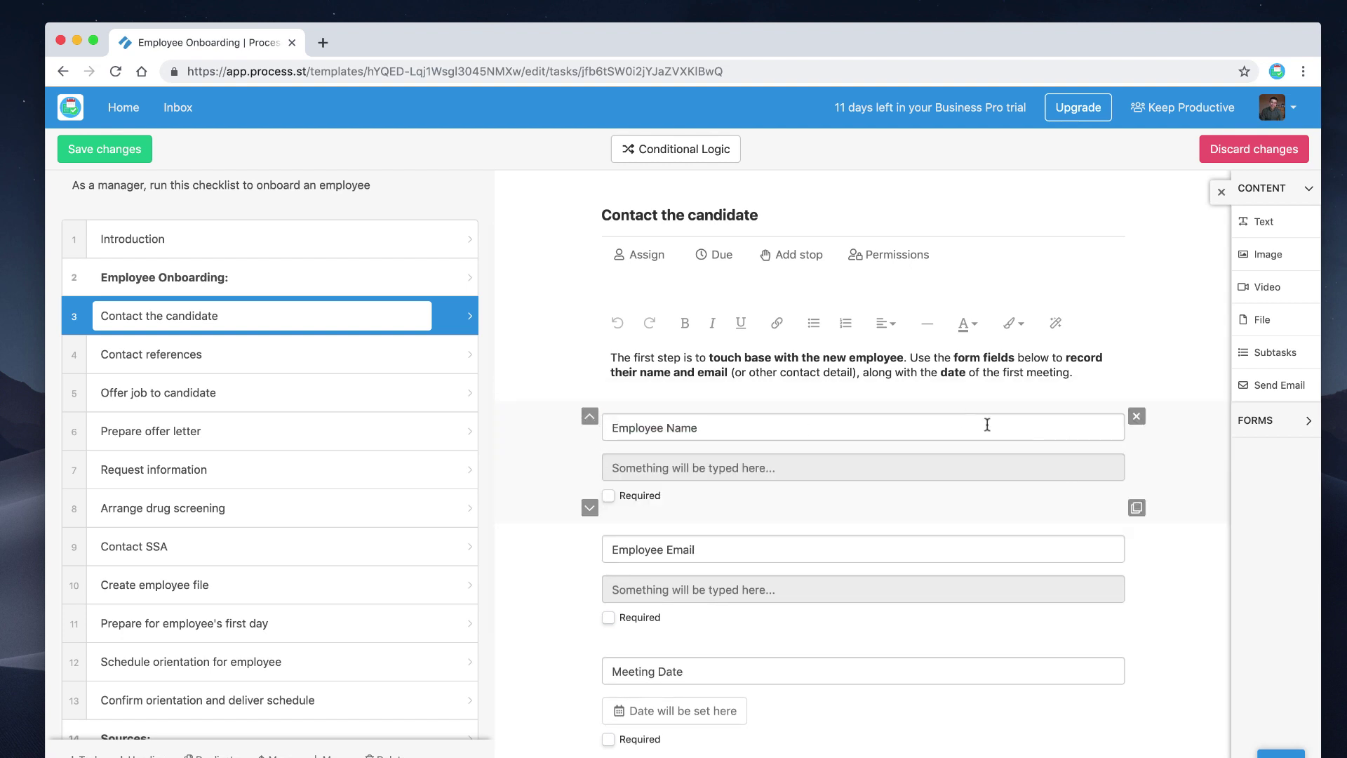
click(708, 146)
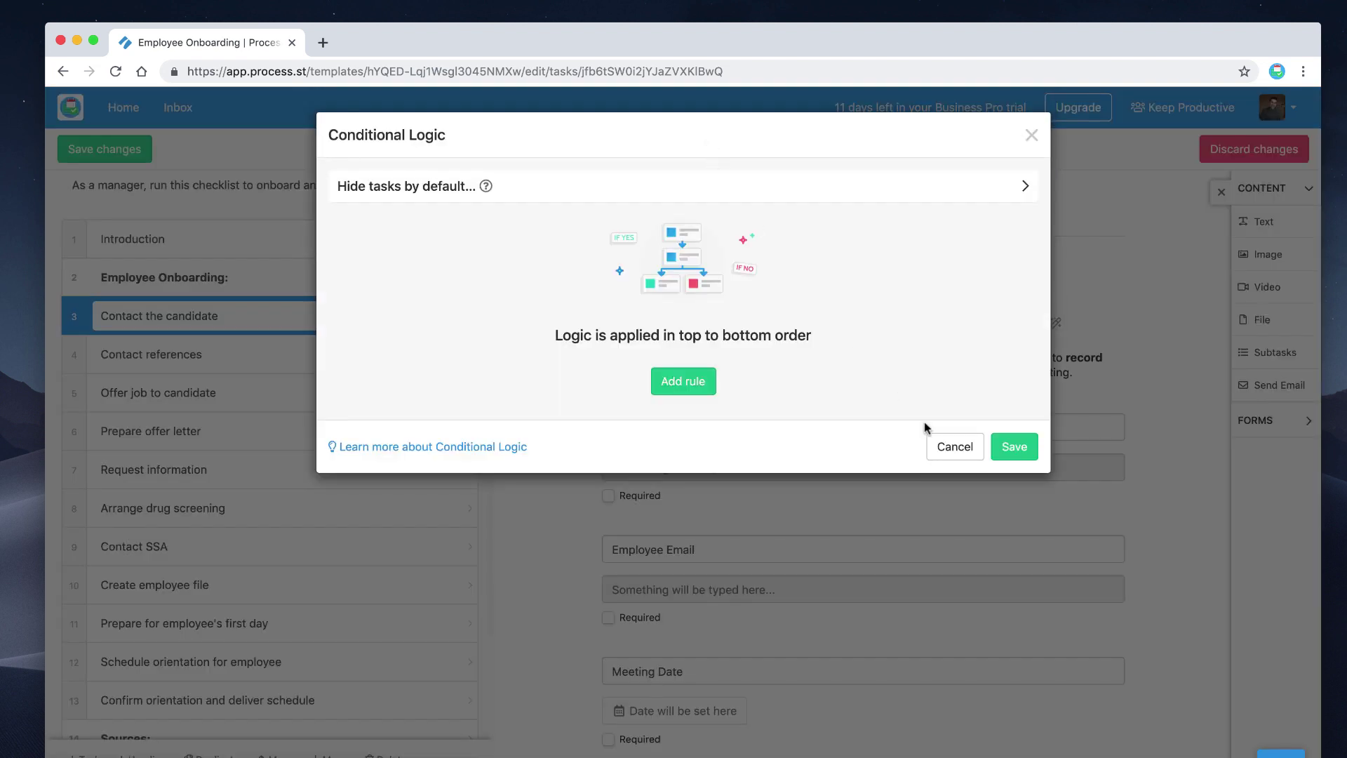
click(955, 446)
In the "Offer job to candidate" email body, insert the {{form.Employee_Name}} variable after "you've got the job", before the exclamation mark
click(277, 399)
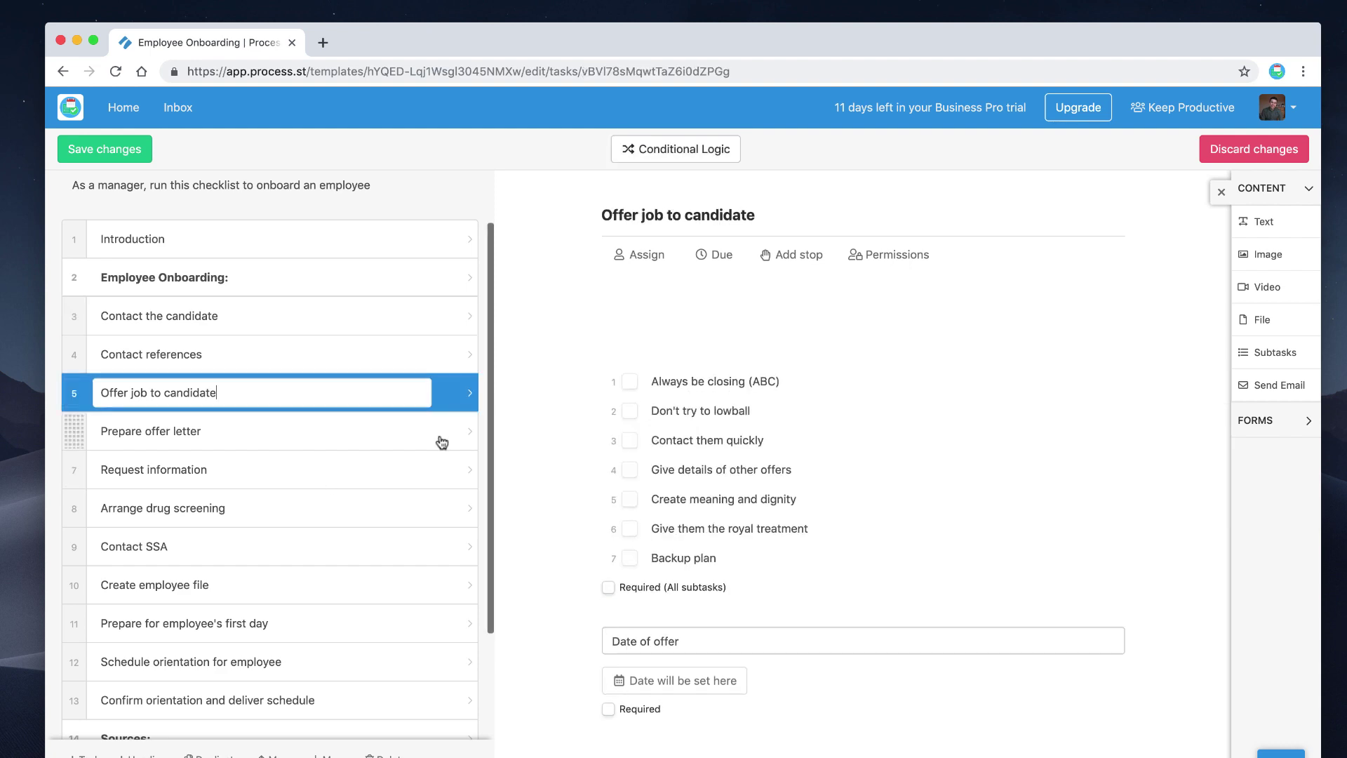
scroll(692, 475, down, 8)
click(1108, 506)
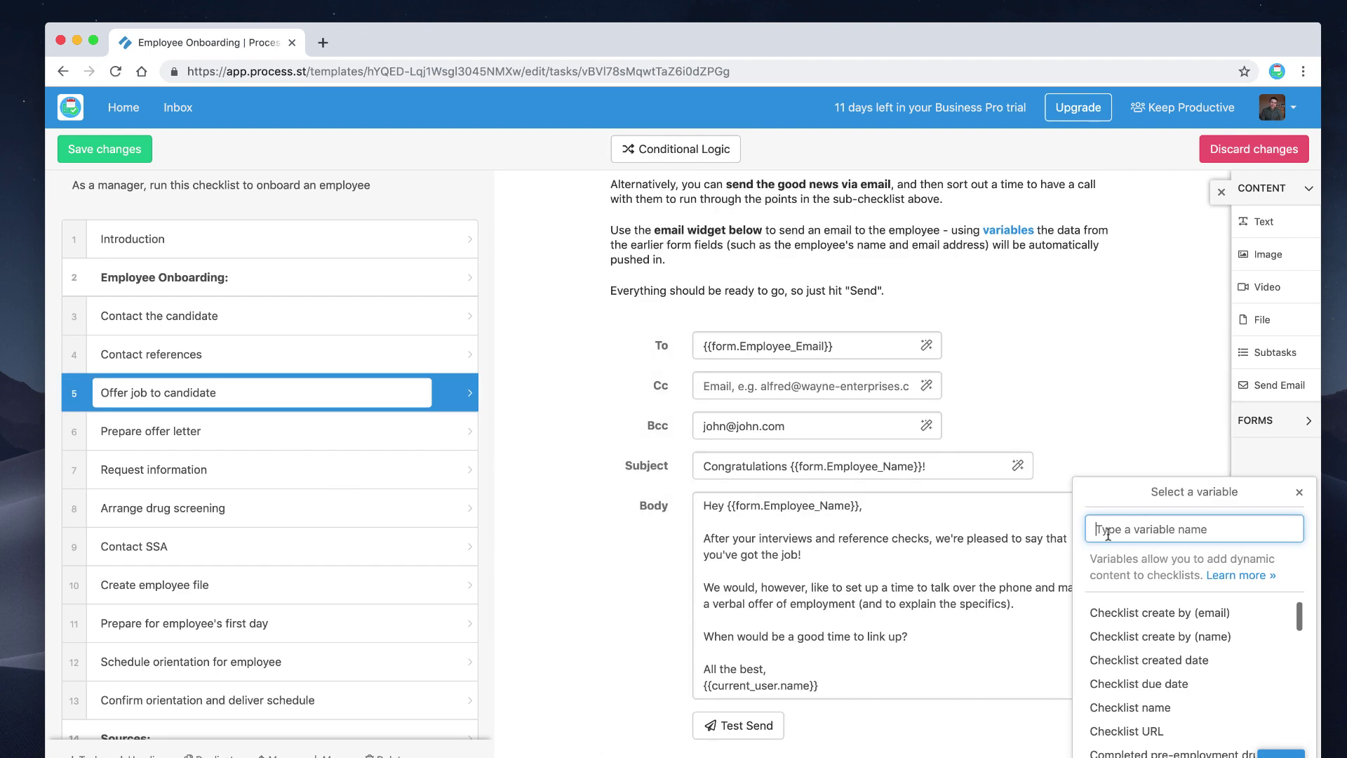
click(1062, 500)
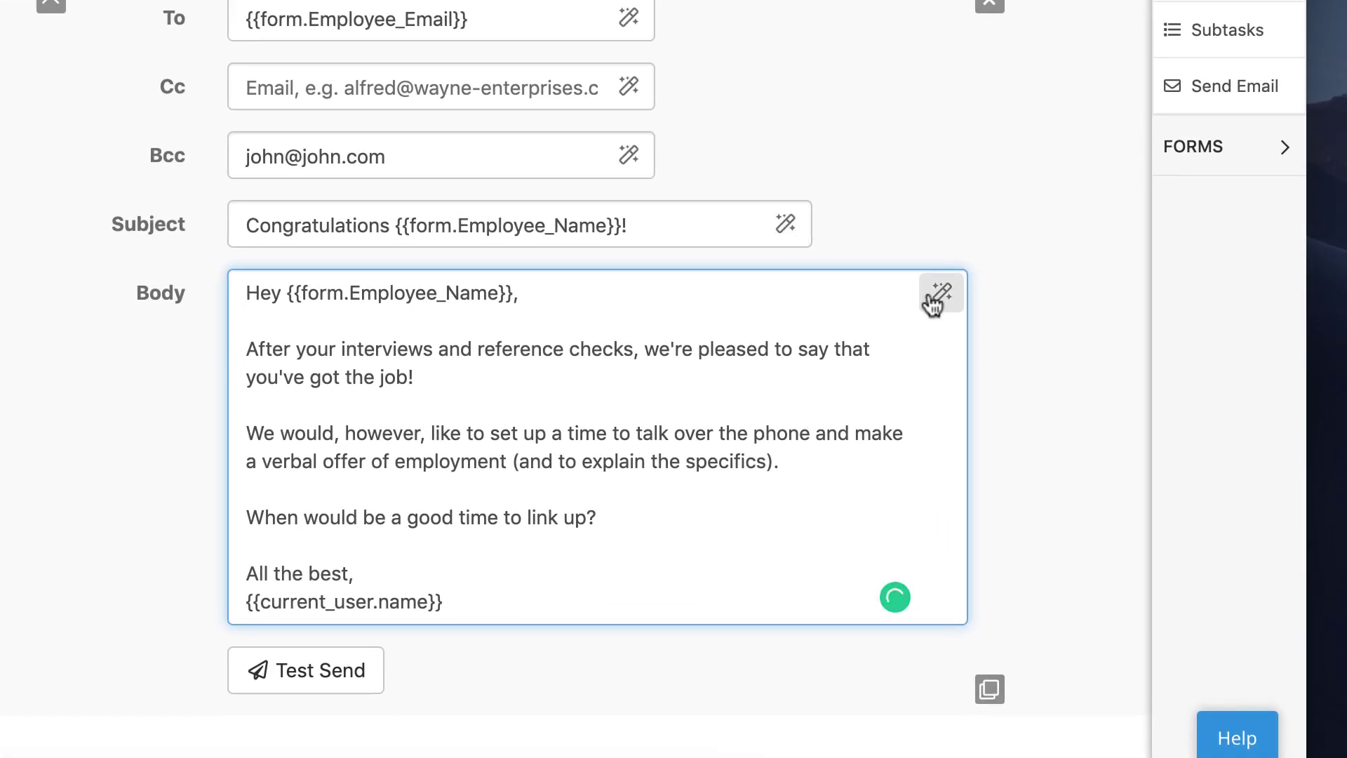
click(584, 301)
click(410, 376)
click(949, 300)
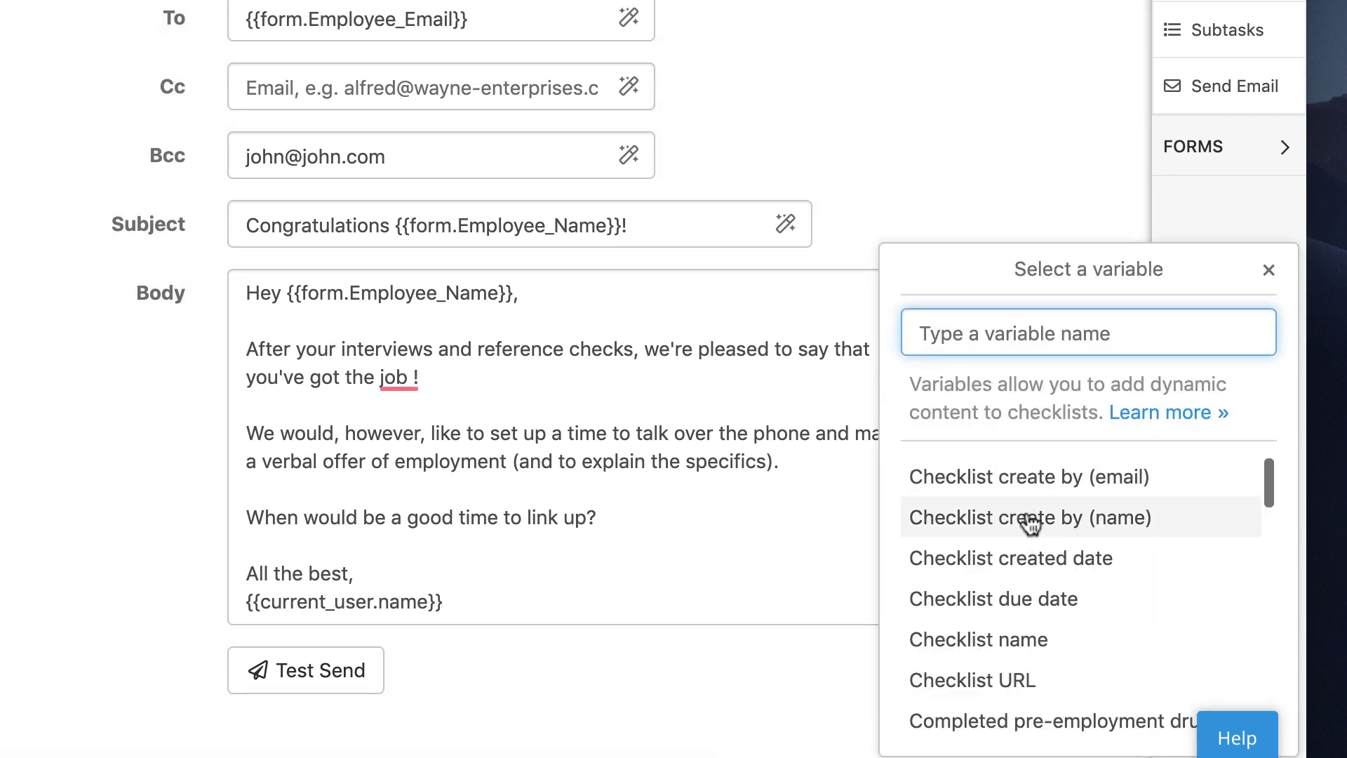
scroll(1028, 520, down, 3)
scroll(1028, 520, down, 5)
scroll(1028, 519, up, 2)
scroll(1028, 522, down, 1)
scroll(1028, 523, down, 2)
click(711, 430)
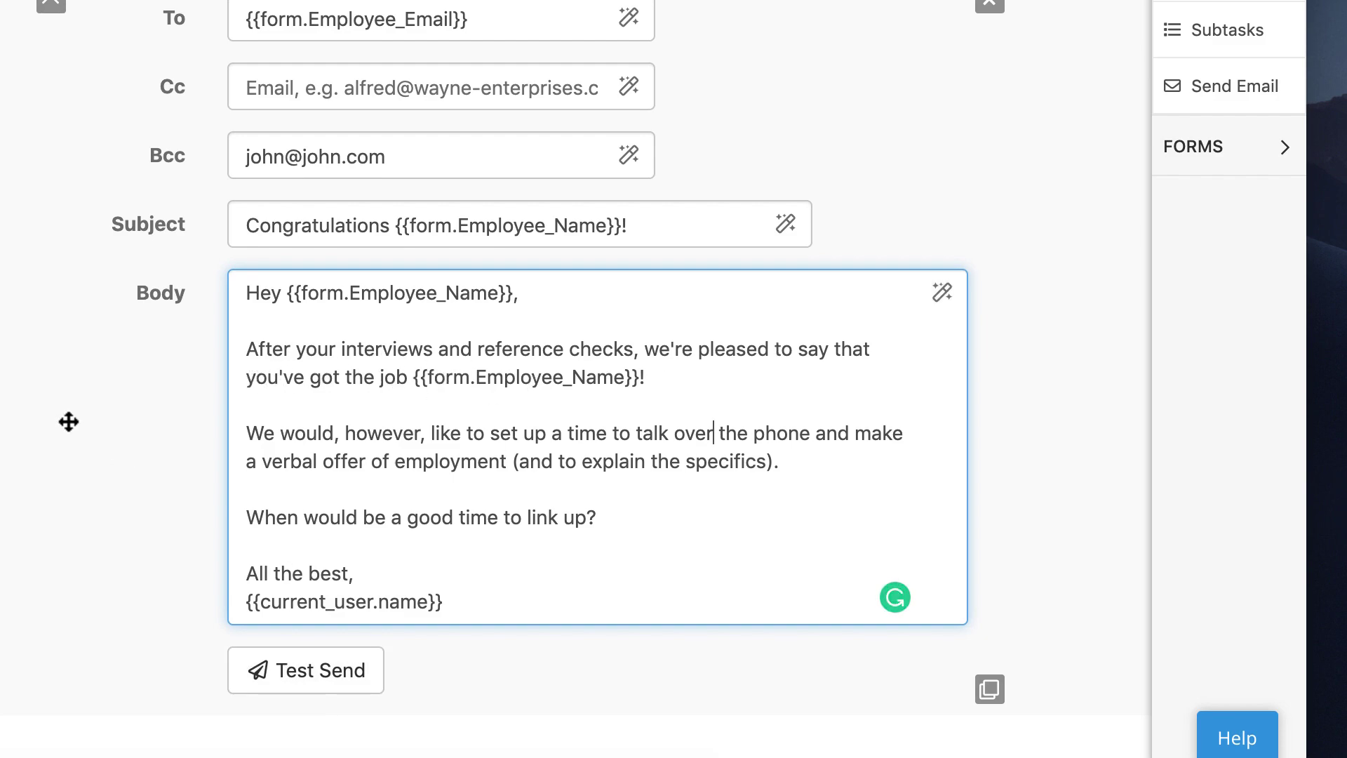
Save the Employee Onboarding template changes and return to the home dashboard
scroll(66, 421, up, 20)
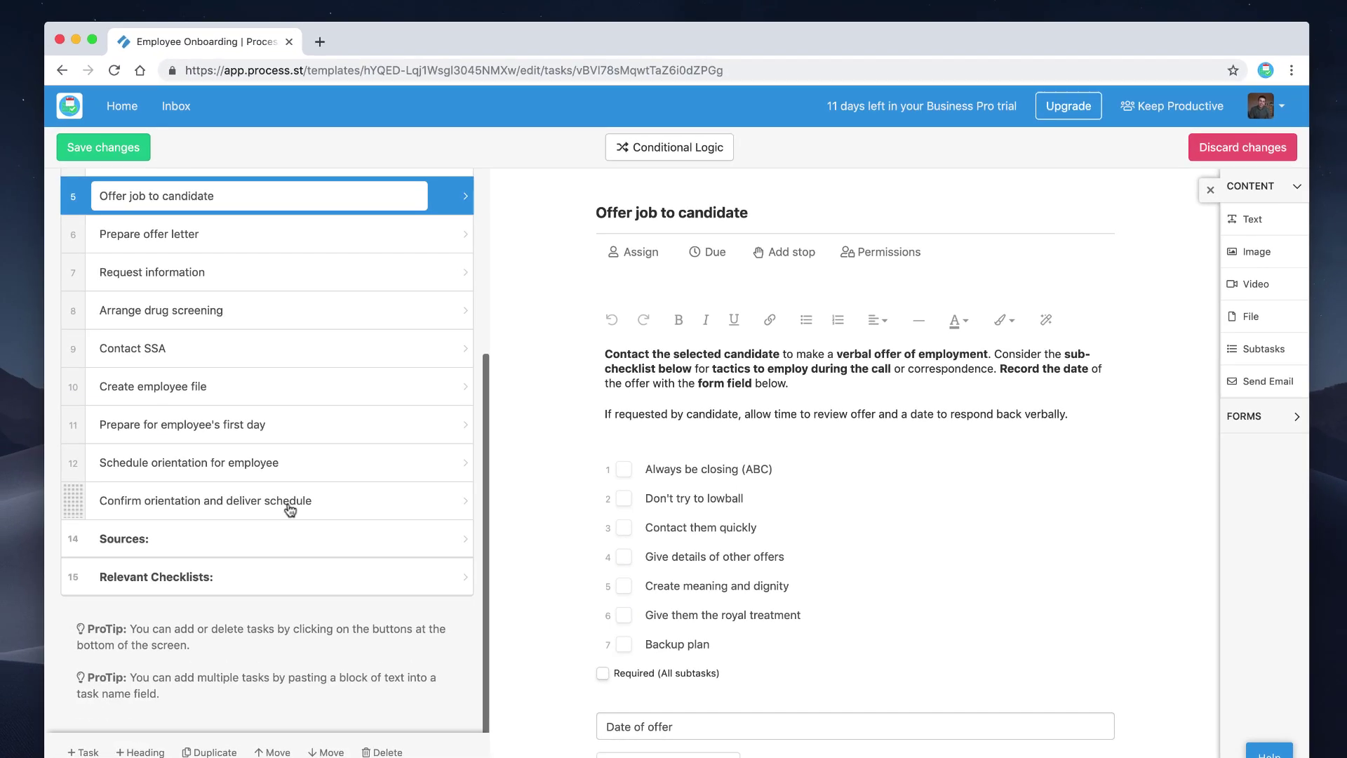
click(114, 148)
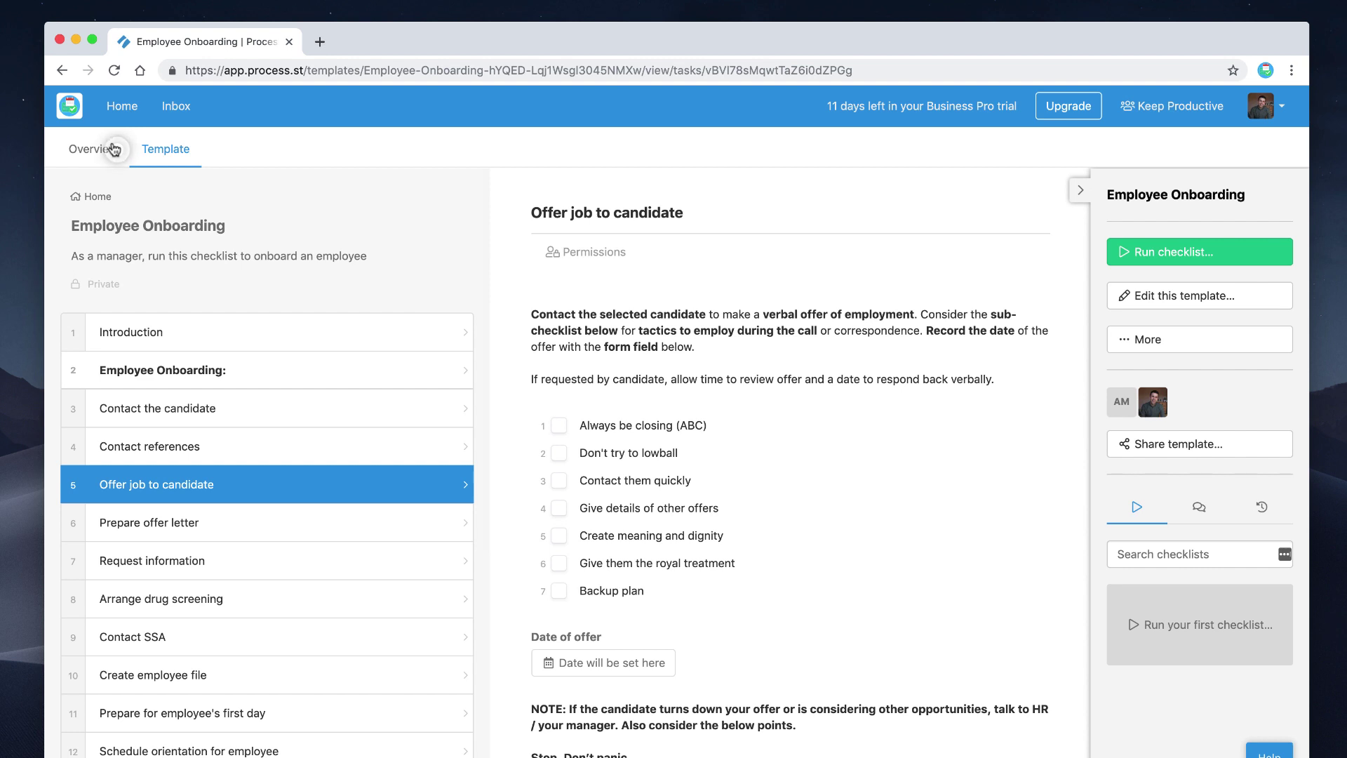
click(122, 106)
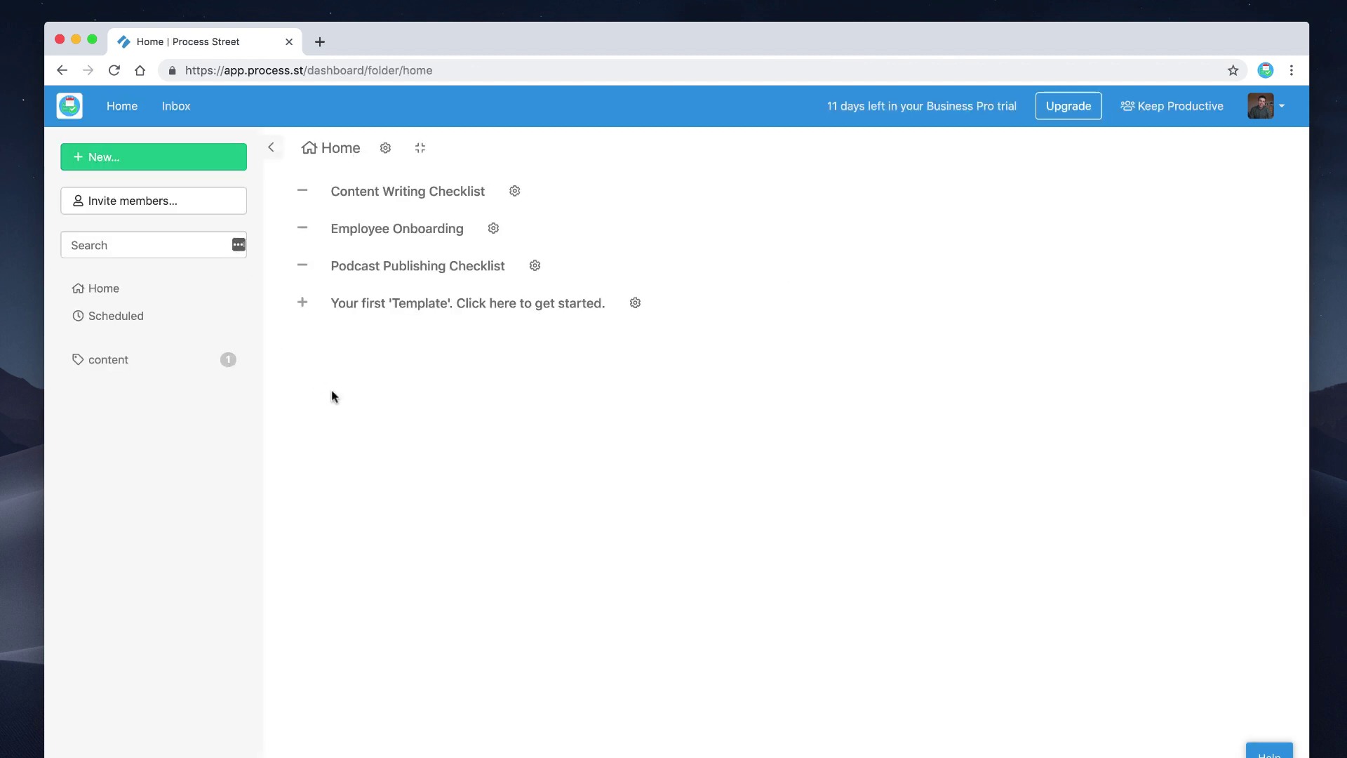